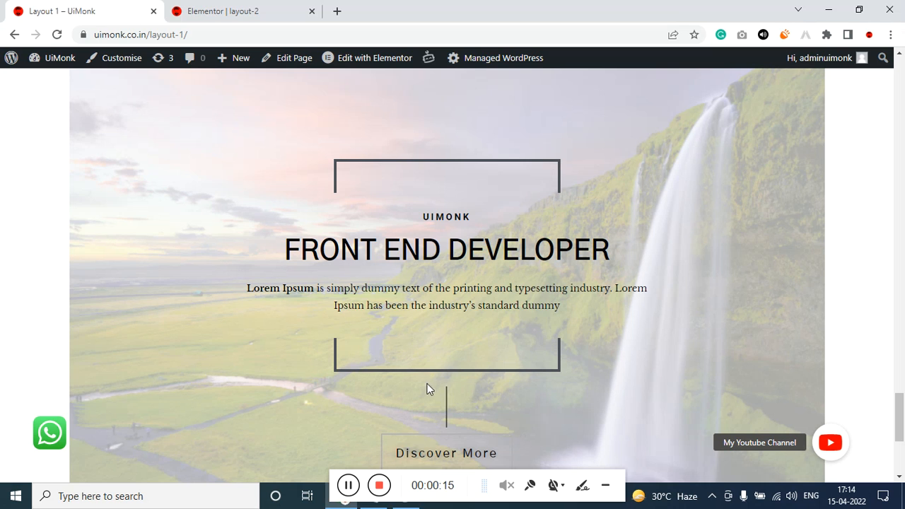
- Inspect the front end developer section of the Layout 1 page in the device preview at iPhone SE and Responsive dimensions
right_click(338, 106)
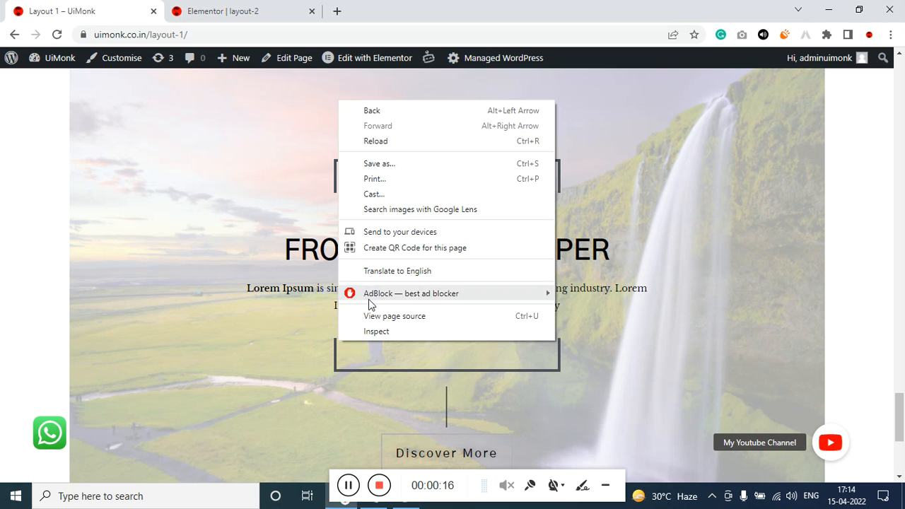
left_click(378, 336)
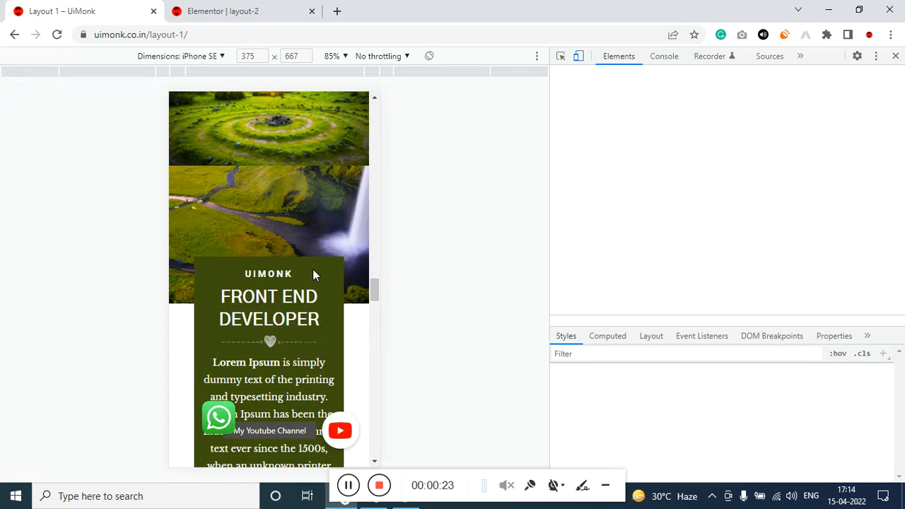
scroll(307, 285, "down", 3)
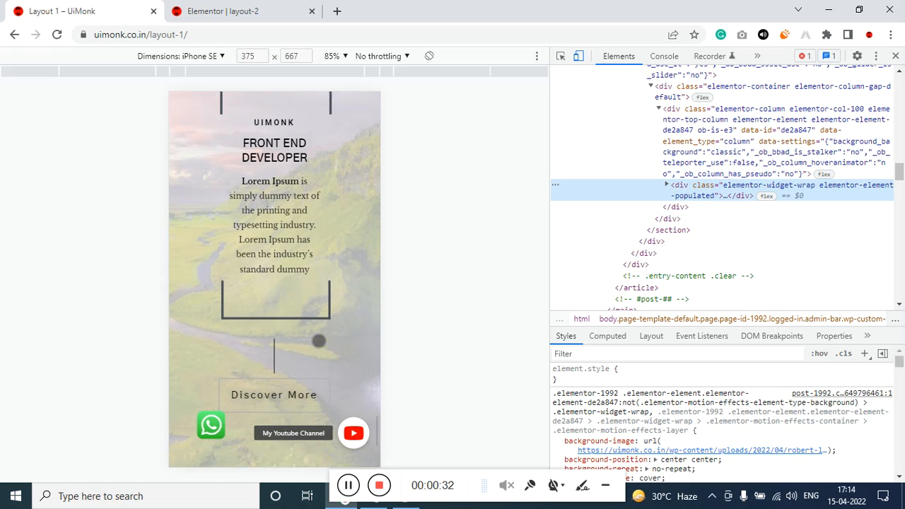
left_click(214, 57)
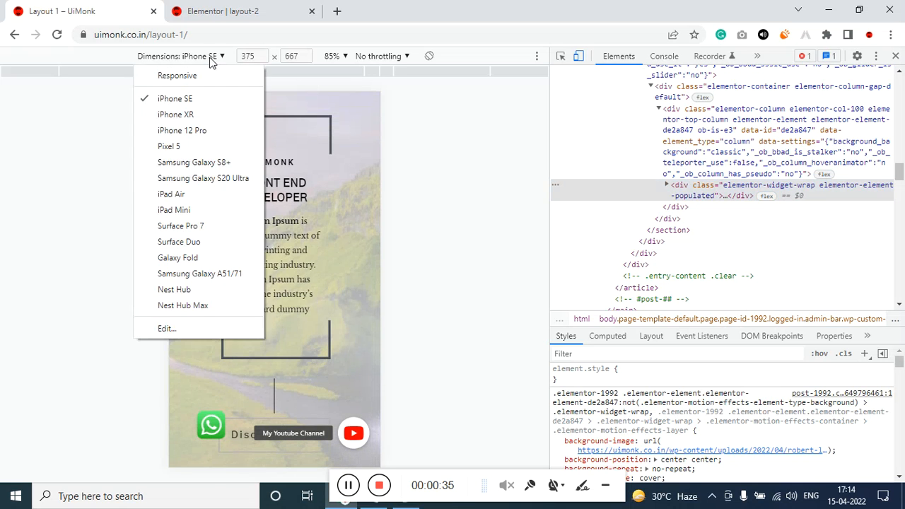
left_click(200, 75)
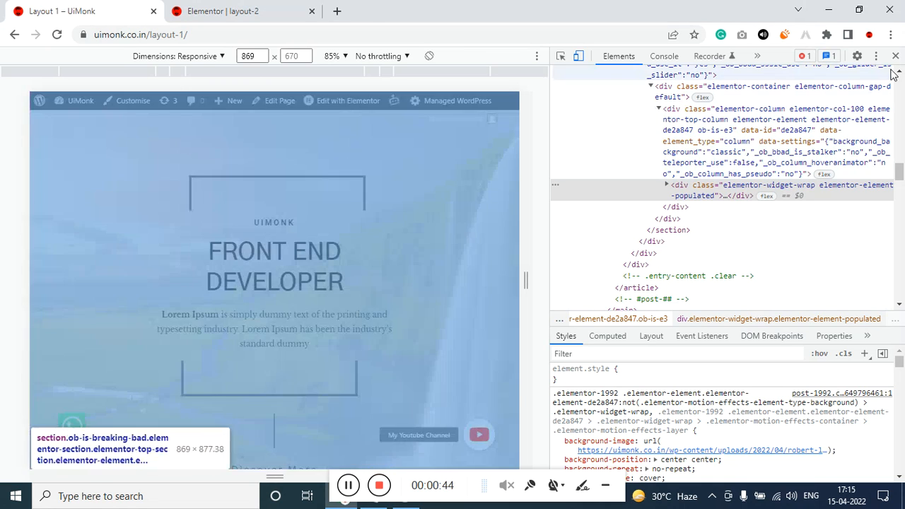
left_click(895, 57)
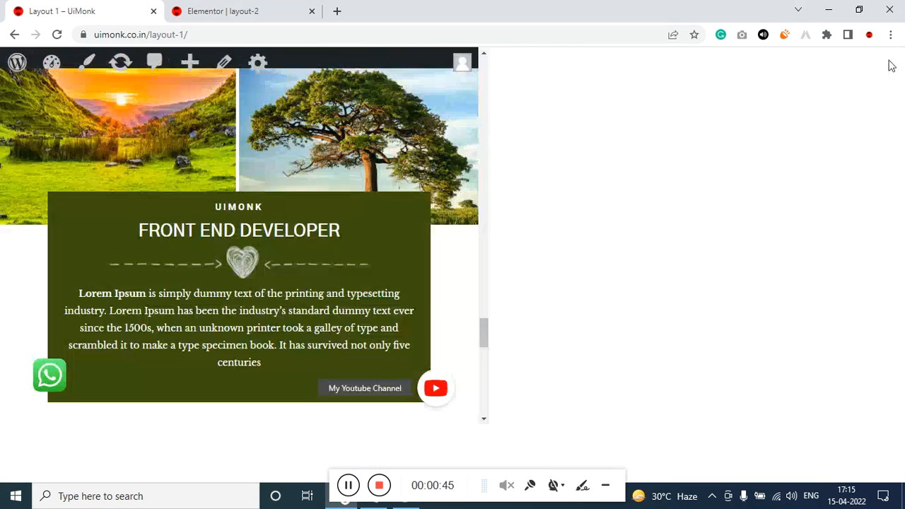
scroll(613, 323, "up", 2)
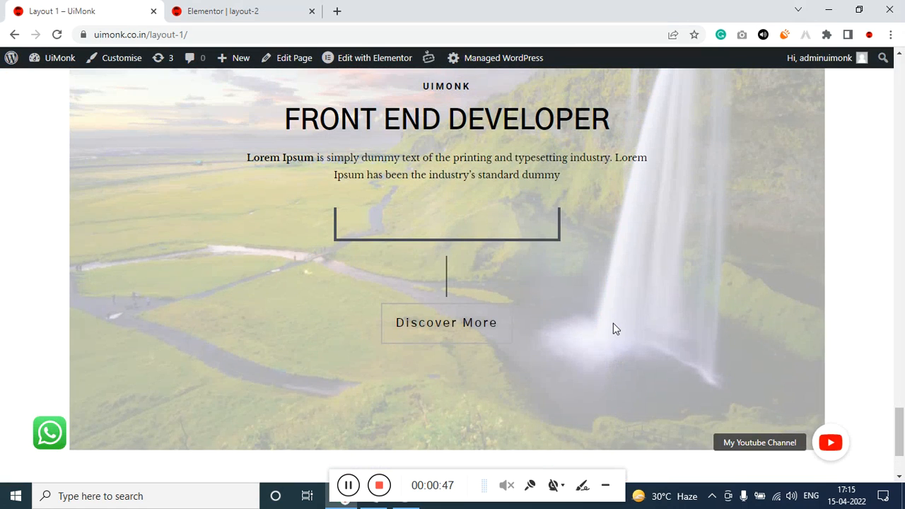
- Switch to the layout-2 page in the Elementor editor and add a single-column section at the end of the page
left_click(242, 11)
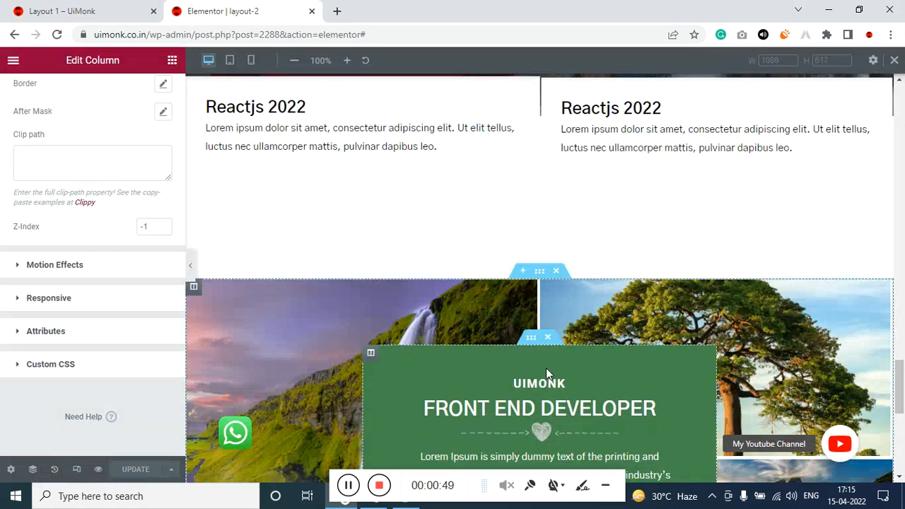
scroll(550, 345, "down", 2)
scroll(545, 377, "down", 5)
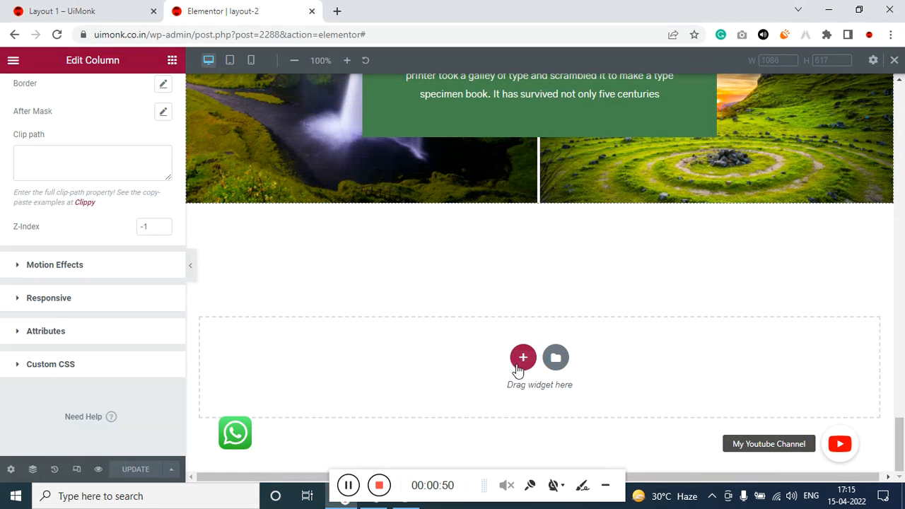
left_click(523, 359)
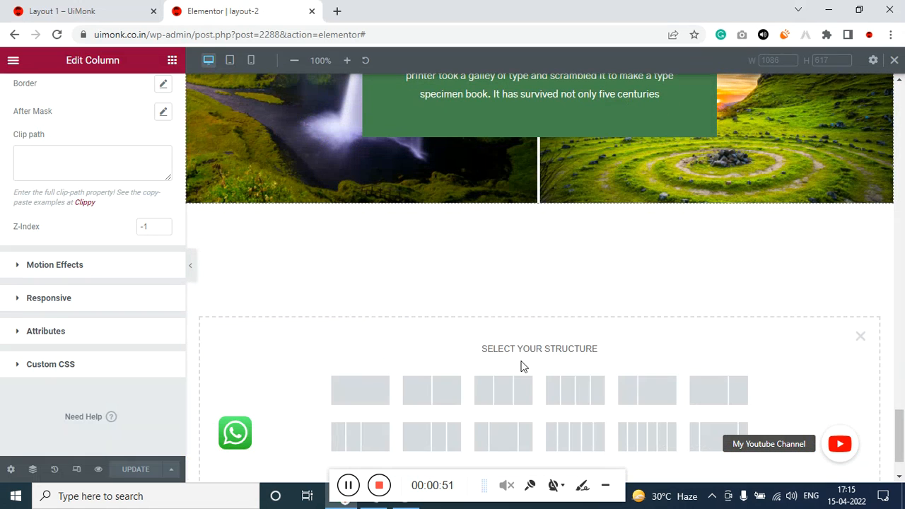
left_click(367, 399)
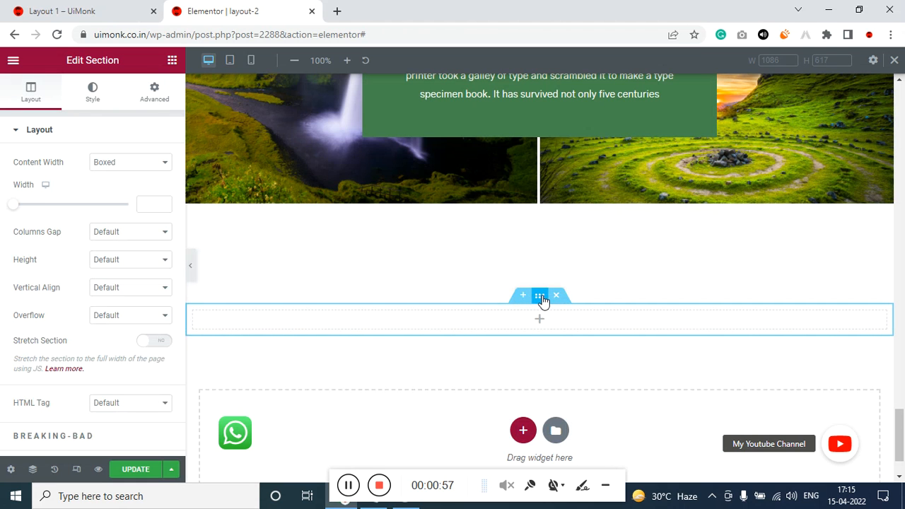
- Set the new section's top and bottom margins to 120 px
left_click(152, 94)
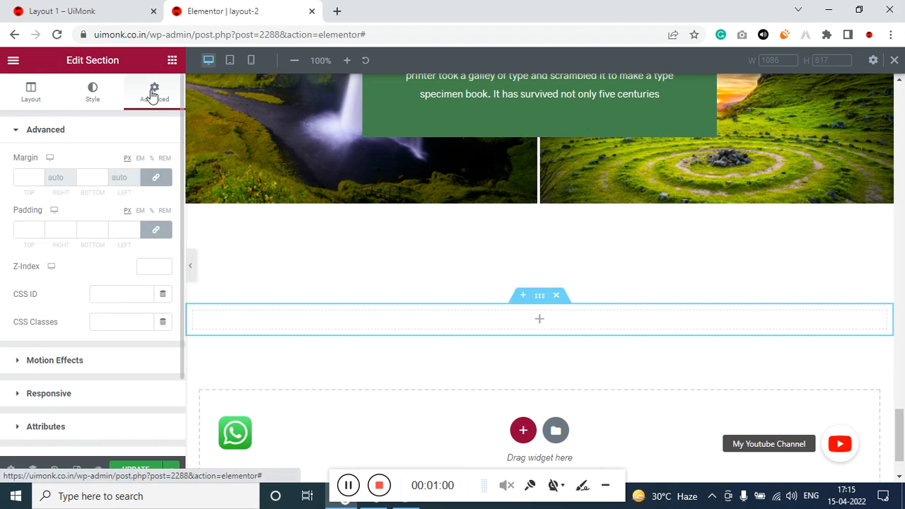
left_click(34, 180)
type("120")
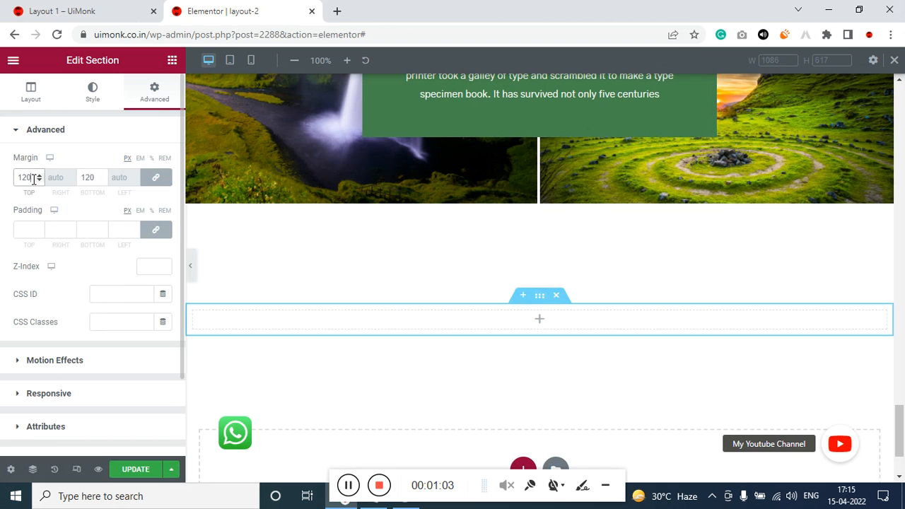
scroll(370, 290, "down", 2)
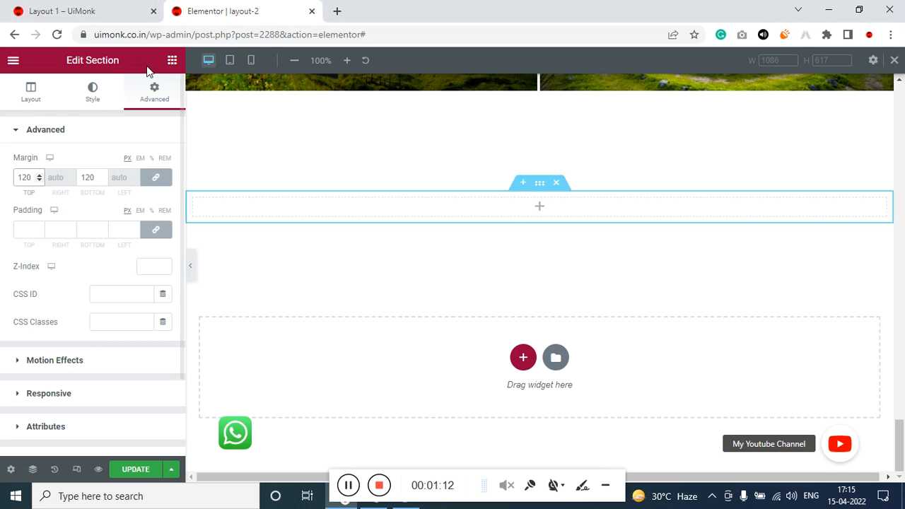
- Insert an Inner Section widget into the new section and set the custom width of both its columns to 100%
left_click(172, 60)
left_click_drag(48, 215, 272, 206)
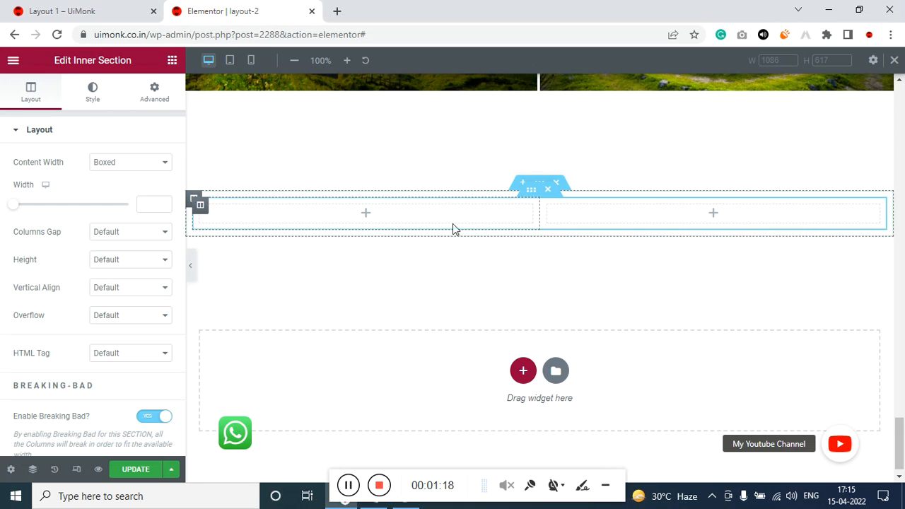
left_click(200, 207)
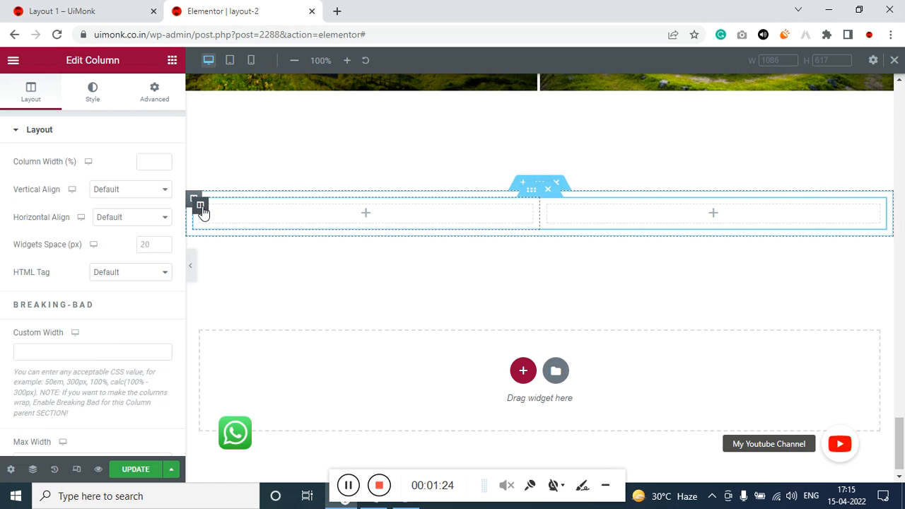
left_click(87, 355)
type("100%")
key("ctrl+a")
key("ctrl+c")
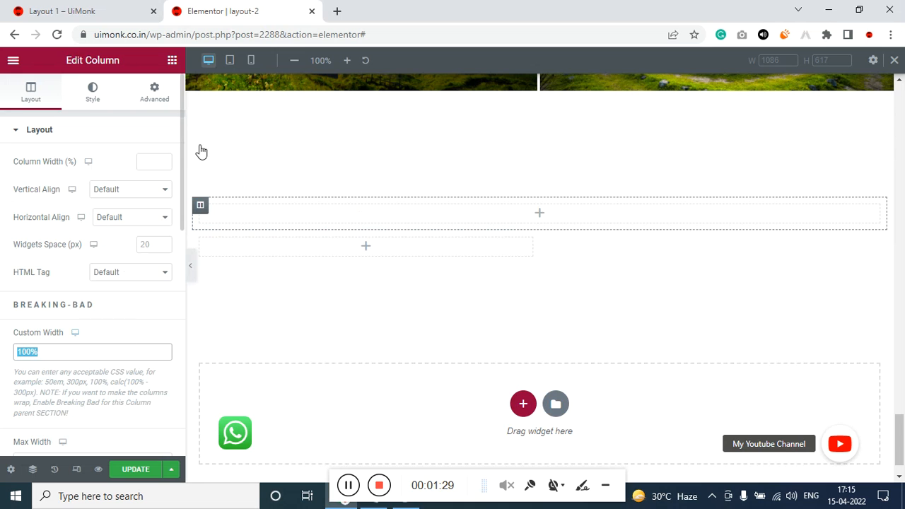
left_click(89, 356)
key("ctrl+v")
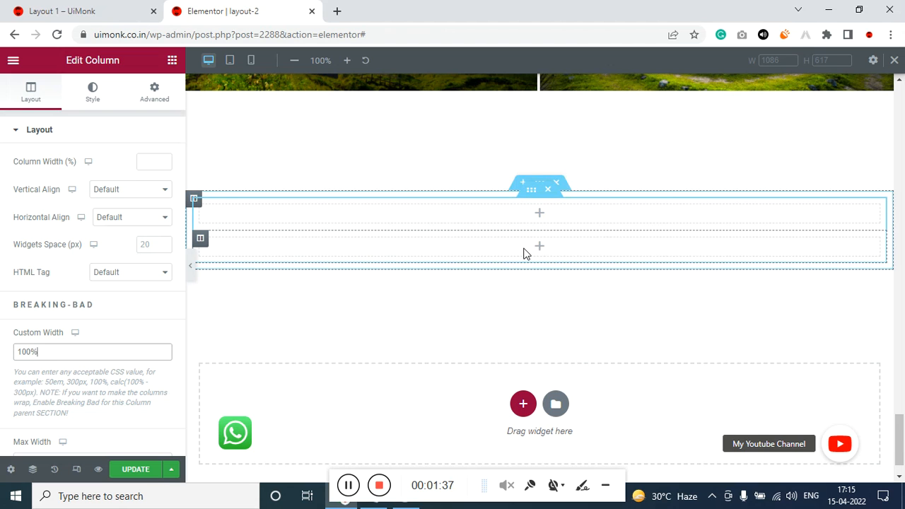
- Set the inner section's Breaking Bad width to 50%
left_click(532, 192)
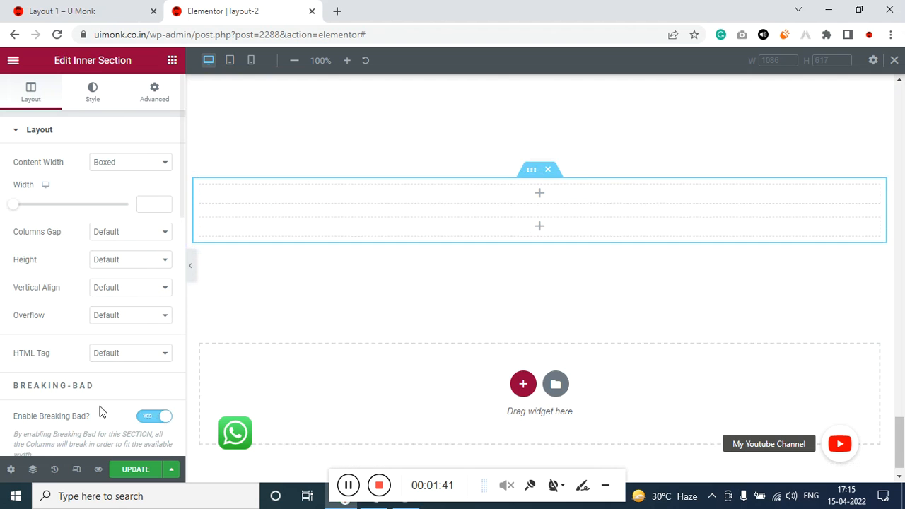
scroll(99, 411, "down", 3)
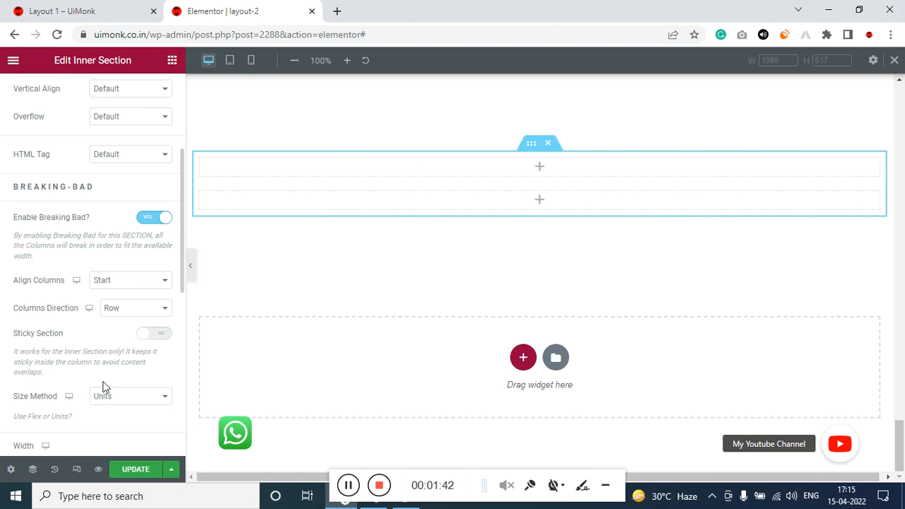
scroll(124, 336, "down", 2)
left_click_drag(85, 336, 1, 337)
type("50%")
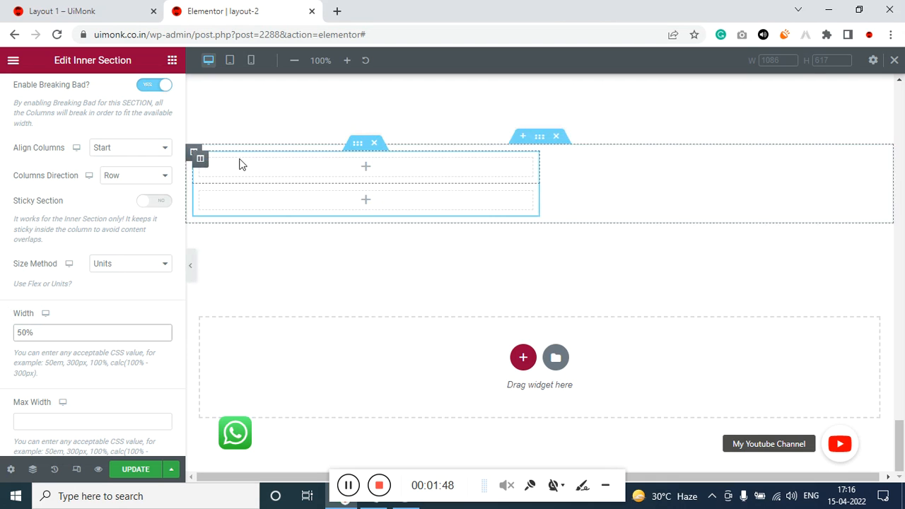
- Set the outer column's horizontal alignment to Centre
left_click(195, 155)
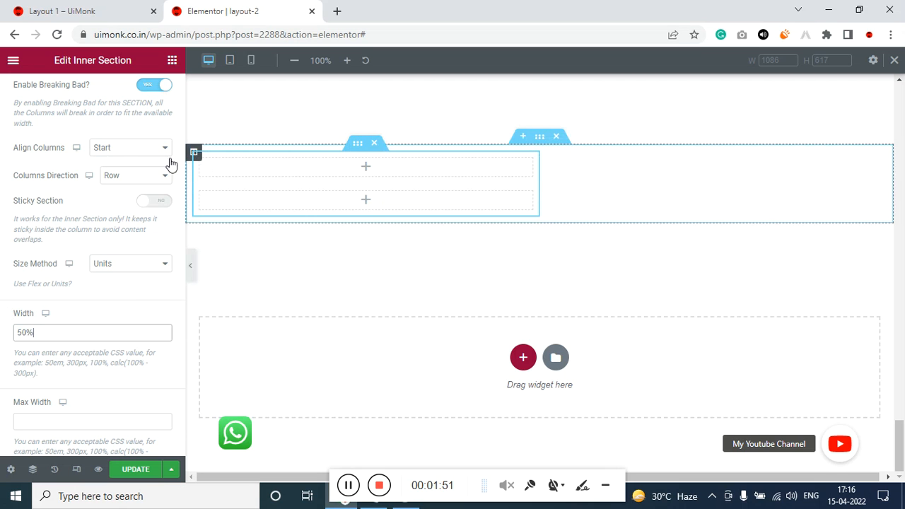
left_click(117, 219)
left_click(136, 253)
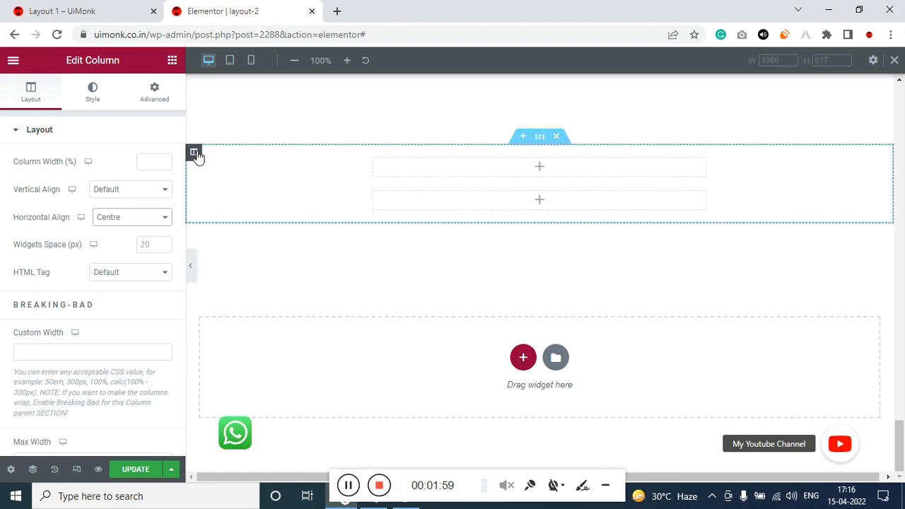
- Give the outer column a classic background with the green valley waterfall image from the media library
left_click(92, 92)
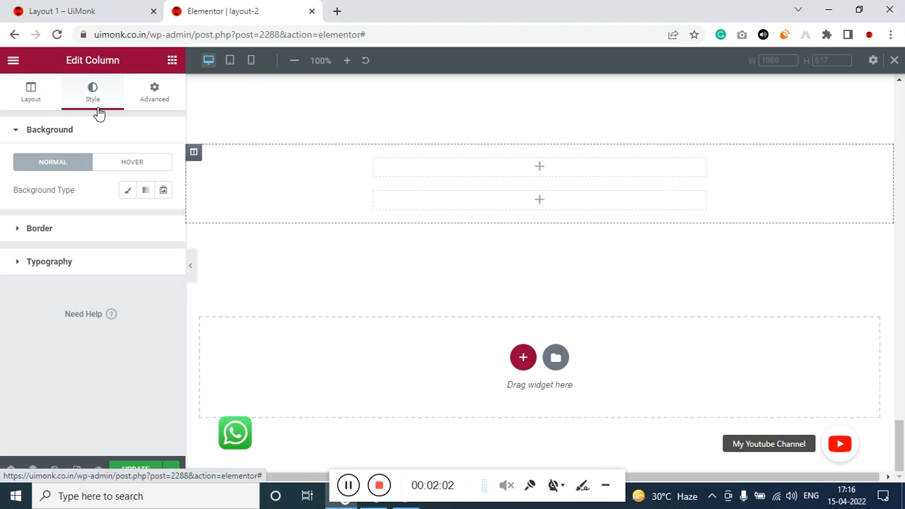
left_click(128, 196)
left_click(144, 275)
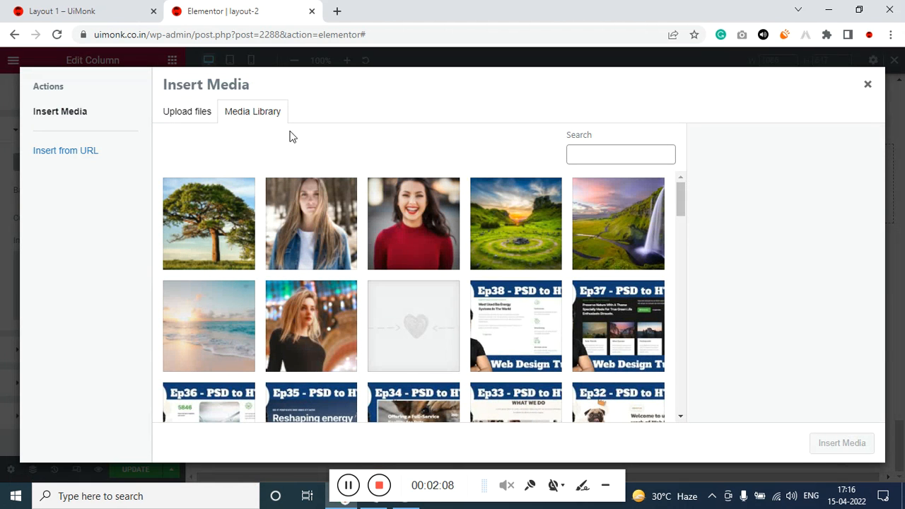
left_click(596, 261)
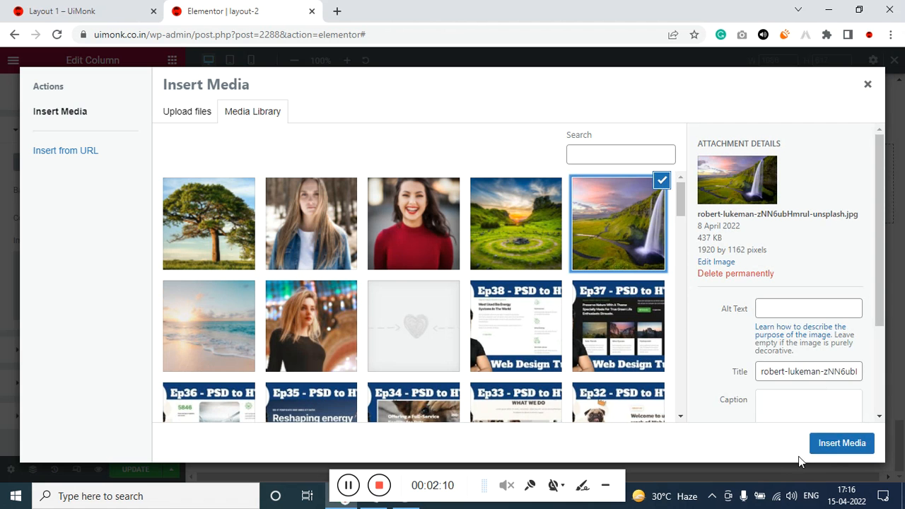
left_click(819, 451)
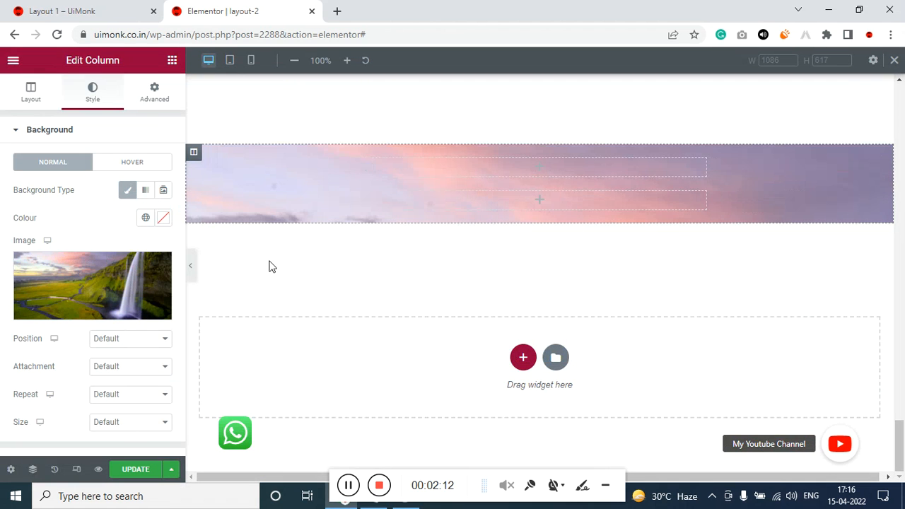
- Set the outer column's background image to position Centre Centre, No-repeat and size Cover
left_click(113, 340)
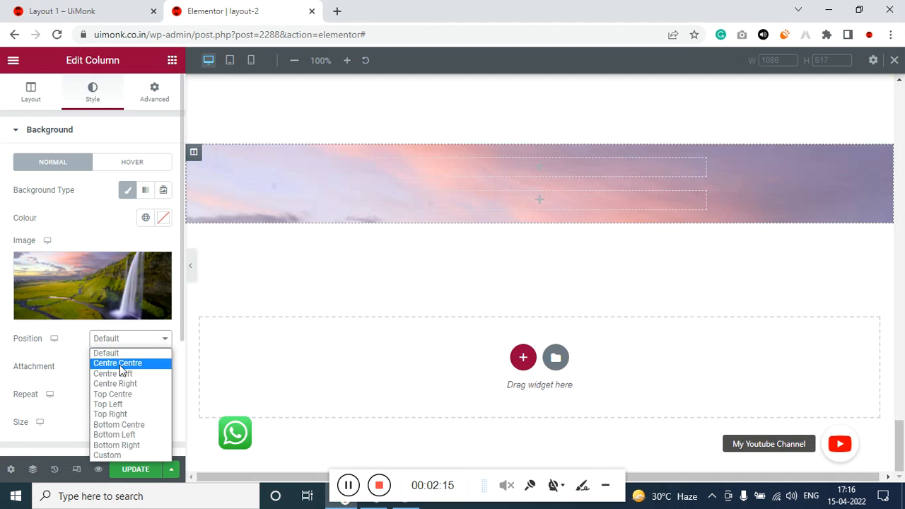
left_click(124, 365)
left_click(104, 394)
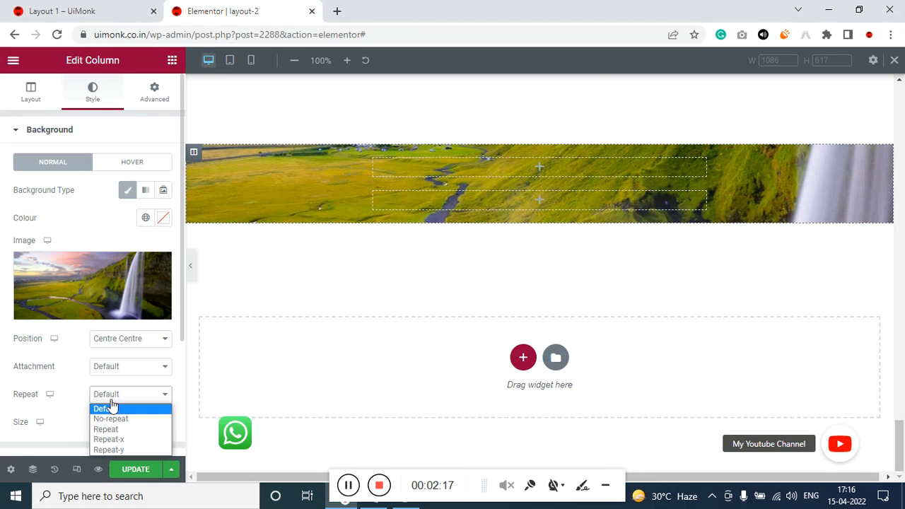
left_click(118, 418)
left_click(116, 427)
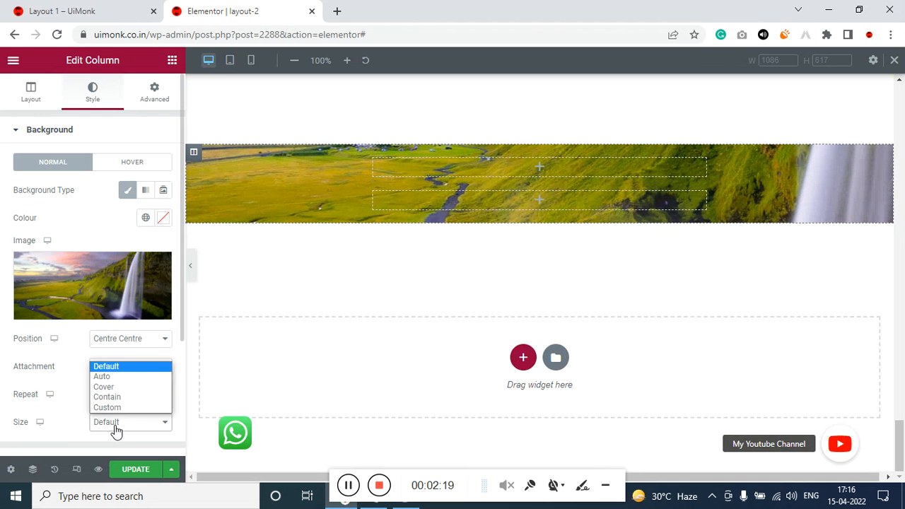
left_click(117, 388)
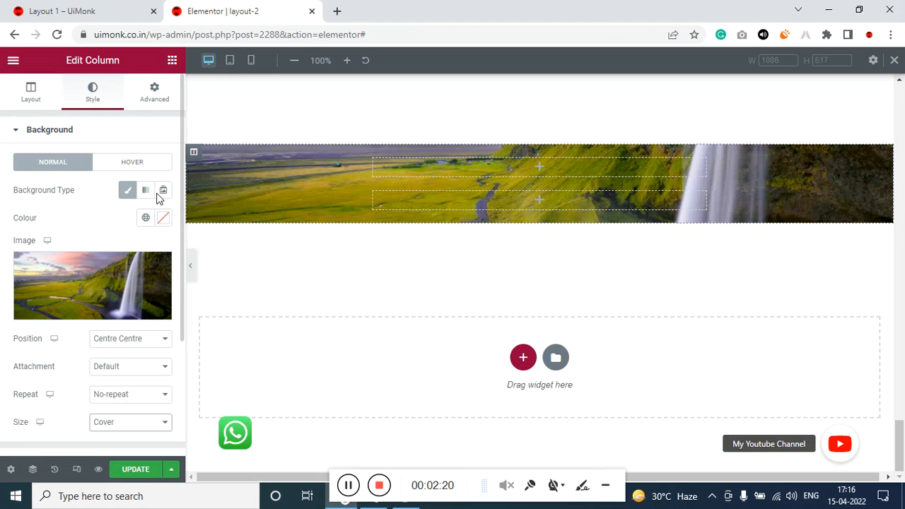
- Unlink the outer column's padding values and set top and bottom to 150 px, with right and left at 0
left_click(172, 60)
left_click(148, 89)
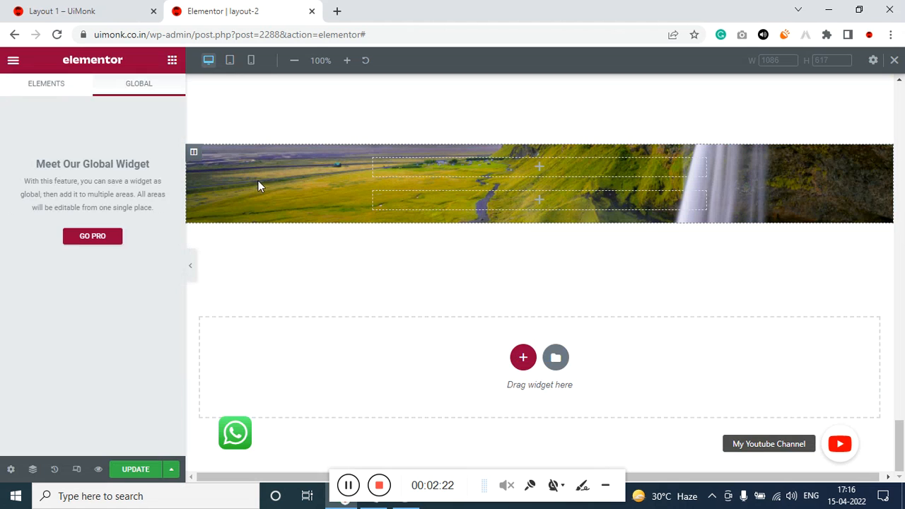
left_click(193, 154)
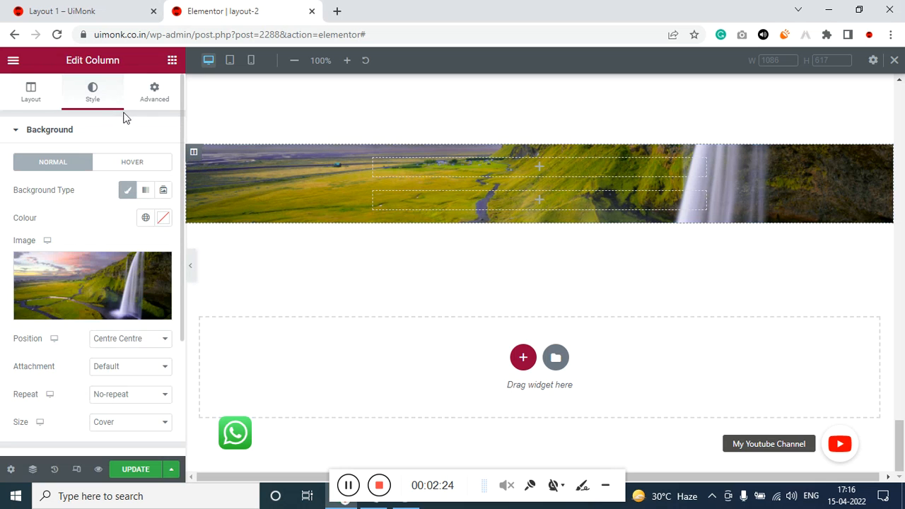
left_click(142, 97)
left_click(29, 228)
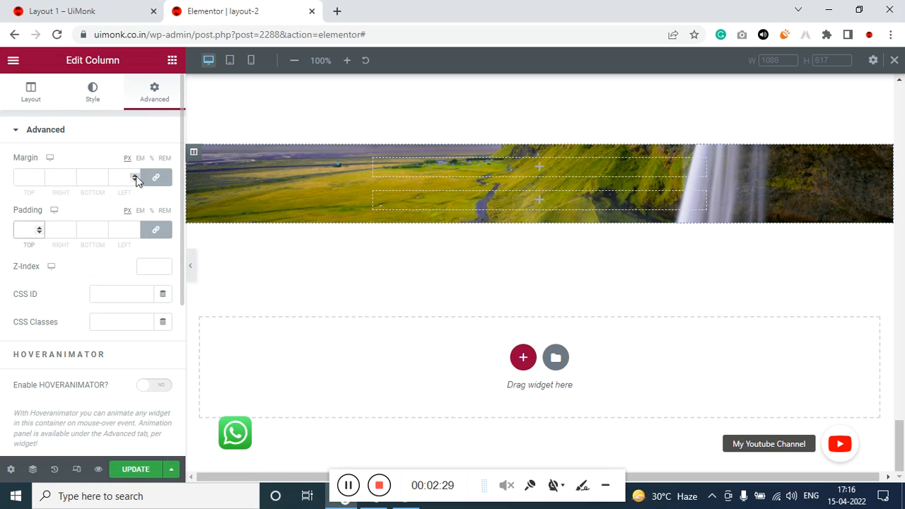
left_click(157, 232)
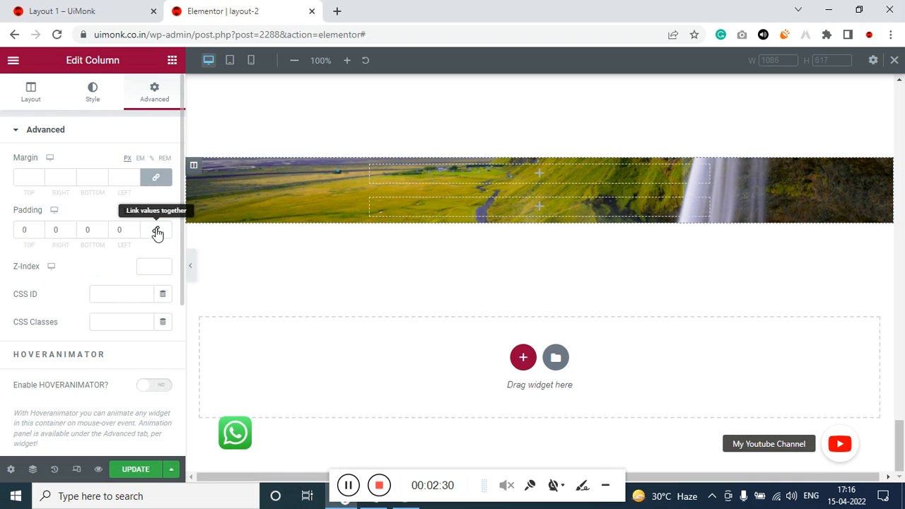
left_click_drag(32, 233, 1, 235)
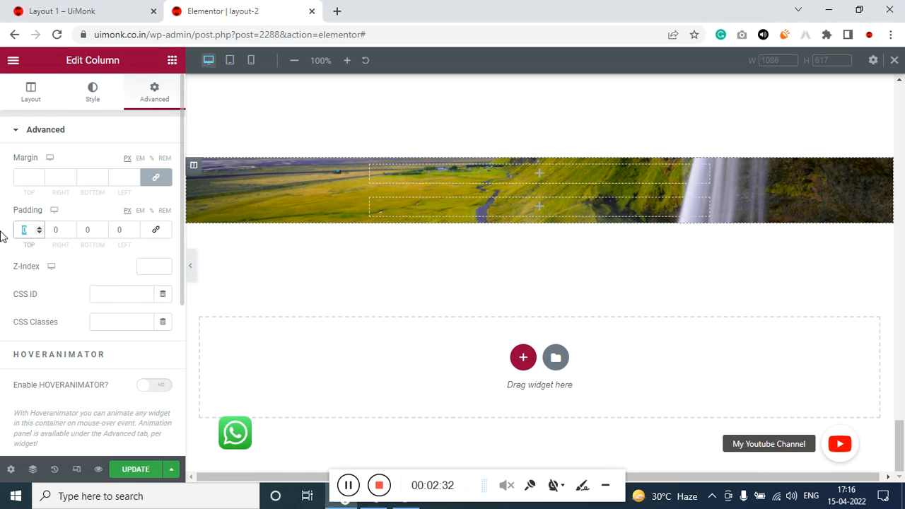
type("150")
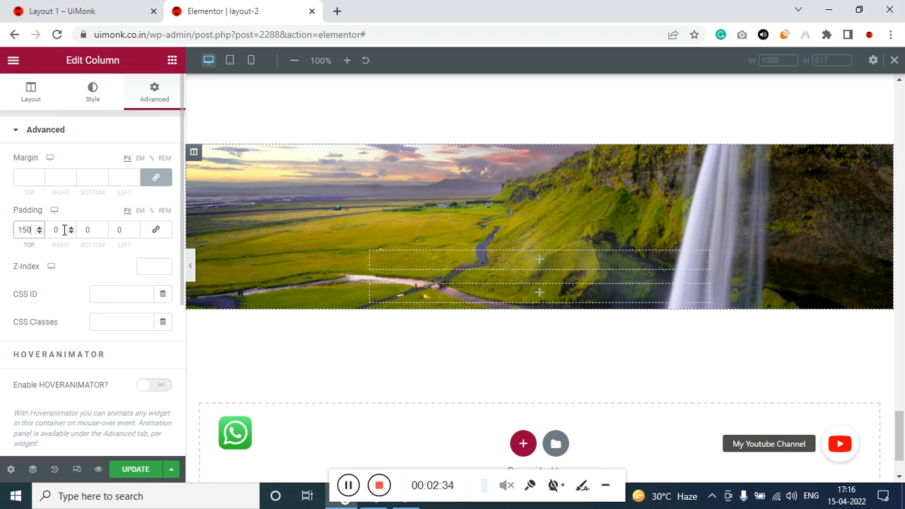
left_click_drag(92, 230, 79, 234)
type("150")
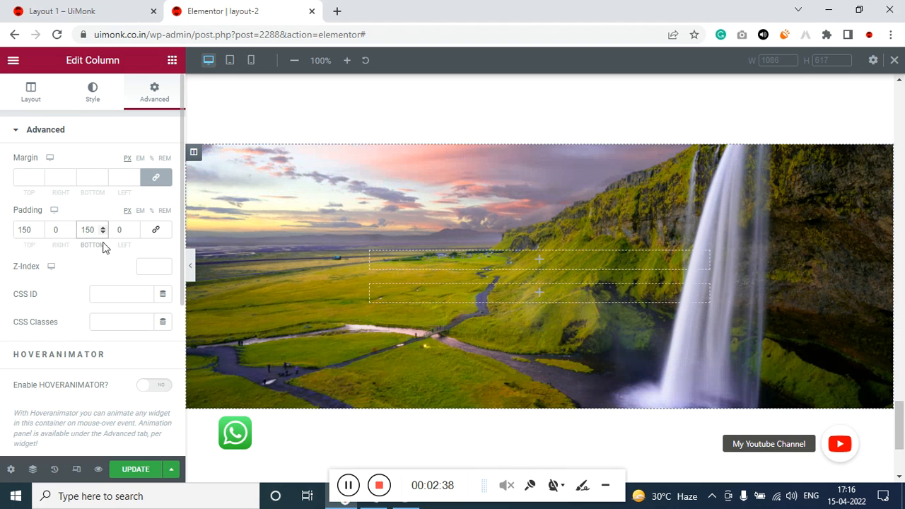
- Set the outer column's top and bottom padding to 200 px
left_click(18, 234)
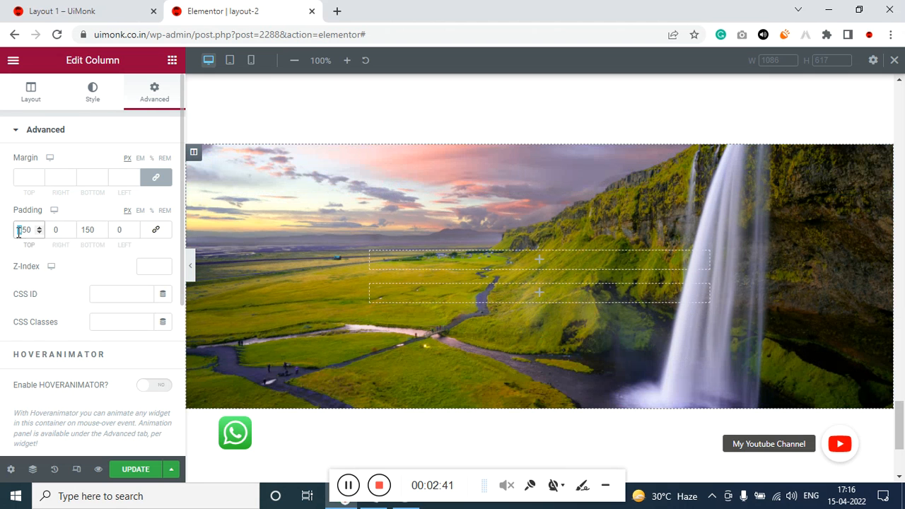
type("1")
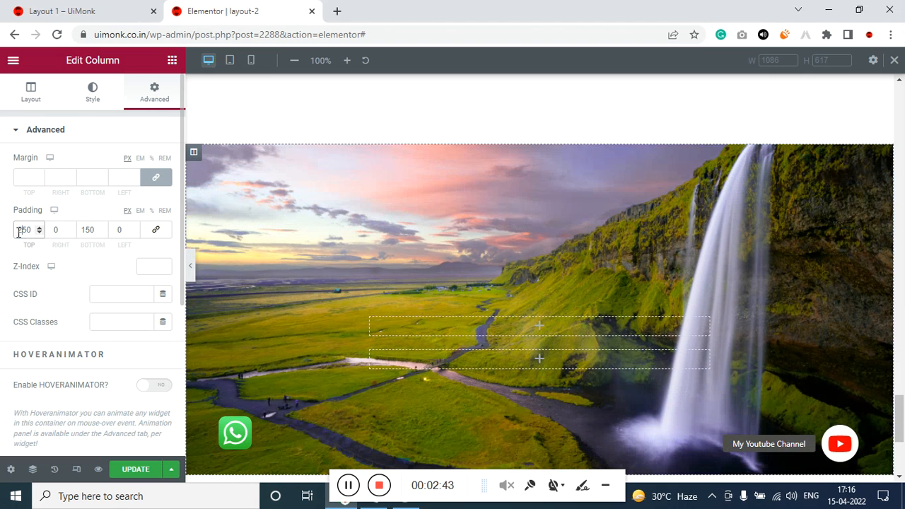
type("200")
key("Tab")
key("Tab")
type("200")
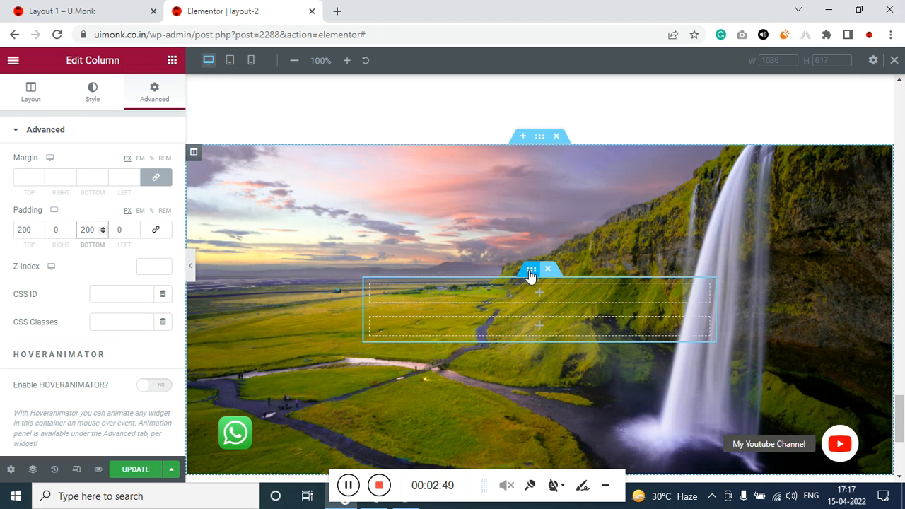
- Examine the finished sections higher up the page as a reference for the waterfall section
scroll(440, 333, "up", 2)
scroll(438, 335, "up", 5)
scroll(437, 335, "down", 4)
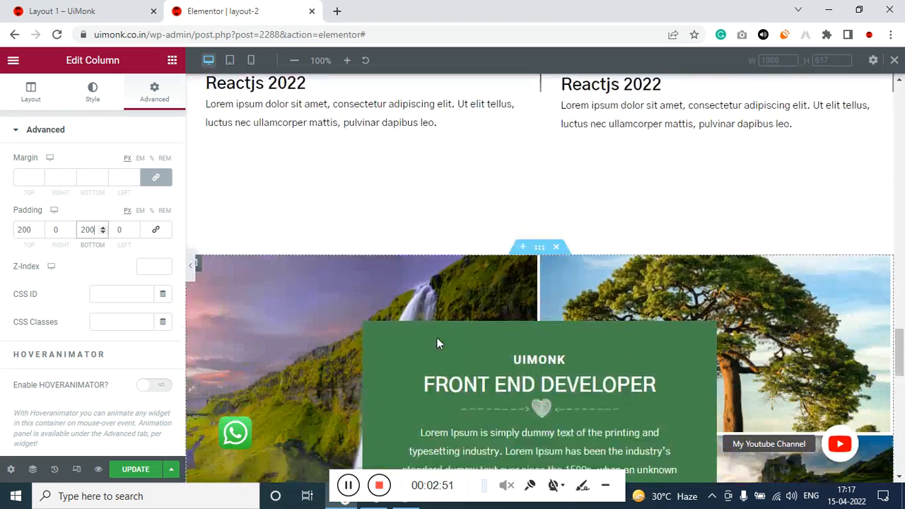
scroll(476, 279, "up", 4)
scroll(475, 281, "down", 10)
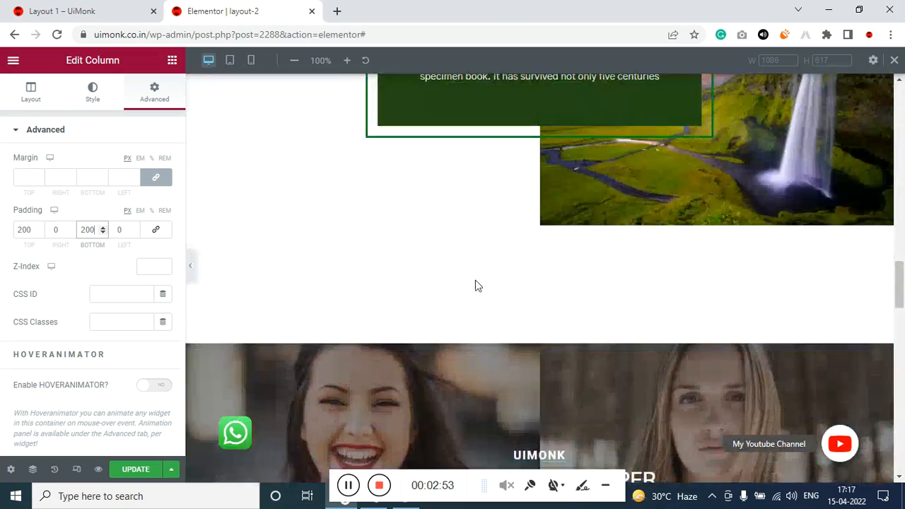
scroll(476, 284, "up", 4)
scroll(476, 285, "down", 8)
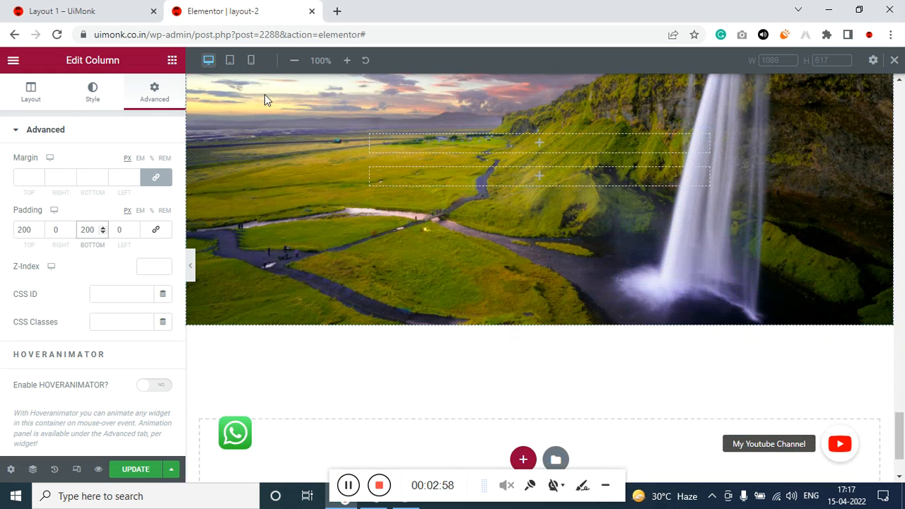
scroll(345, 300, "up", 2)
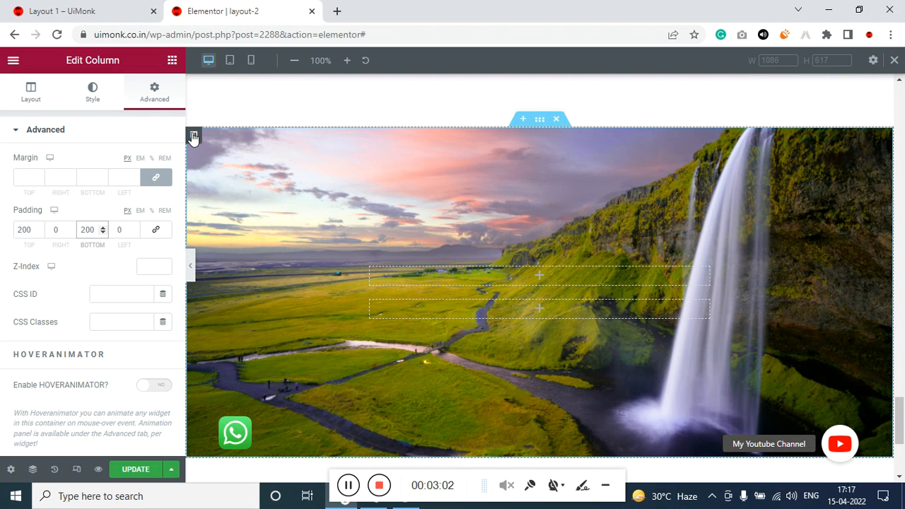
- Give the outer column a classic black (#000000) background overlay at 0.7 opacity and update the page
left_click(95, 97)
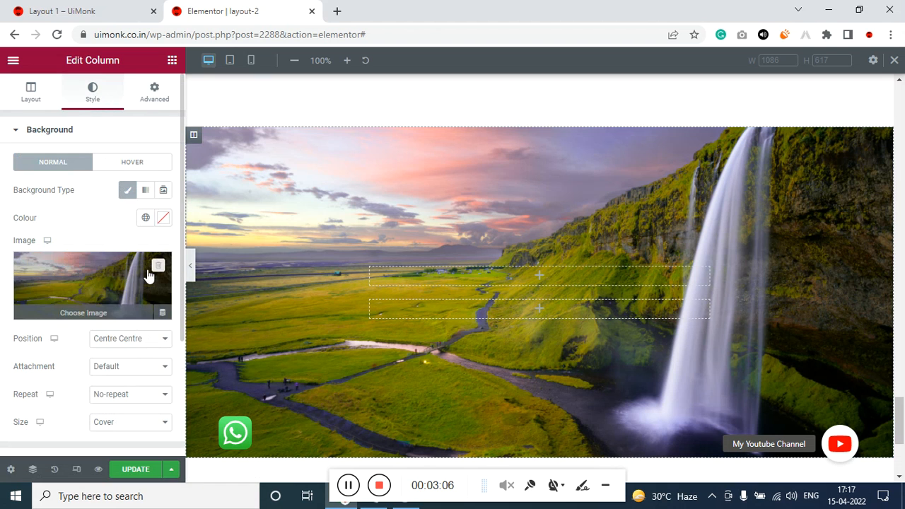
scroll(145, 290, "down", 2)
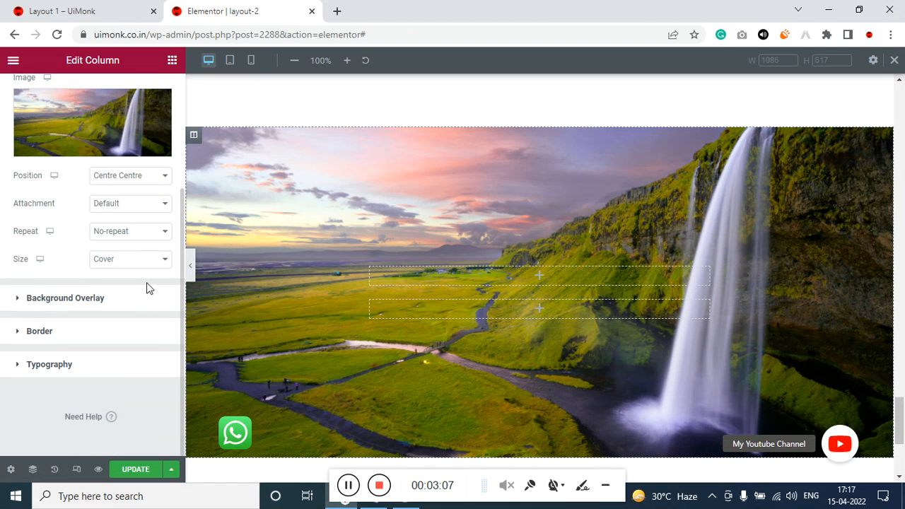
left_click(93, 299)
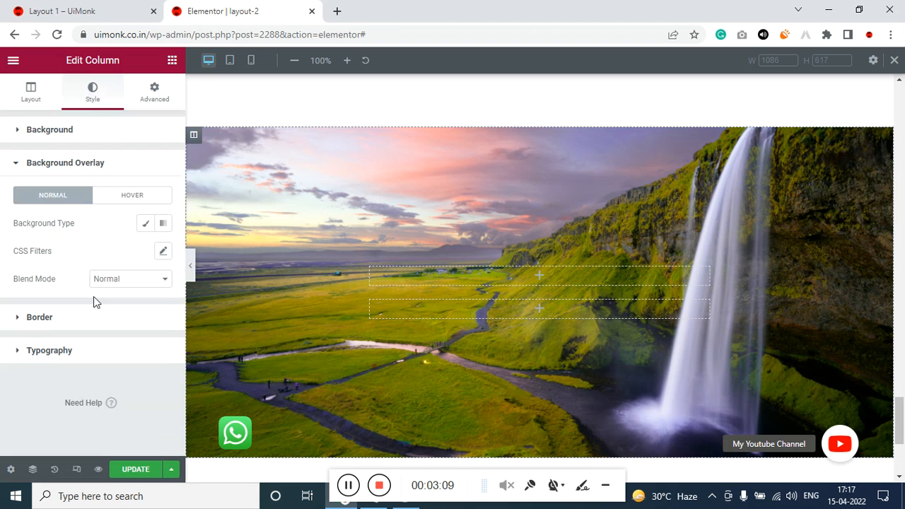
left_click(145, 224)
left_click(162, 253)
left_click(125, 384)
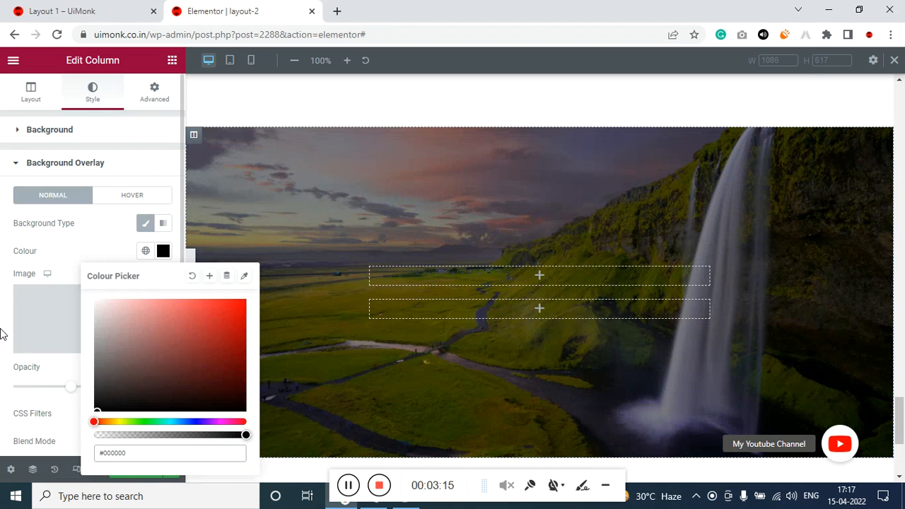
left_click(2, 333)
left_click_drag(74, 394, 94, 394)
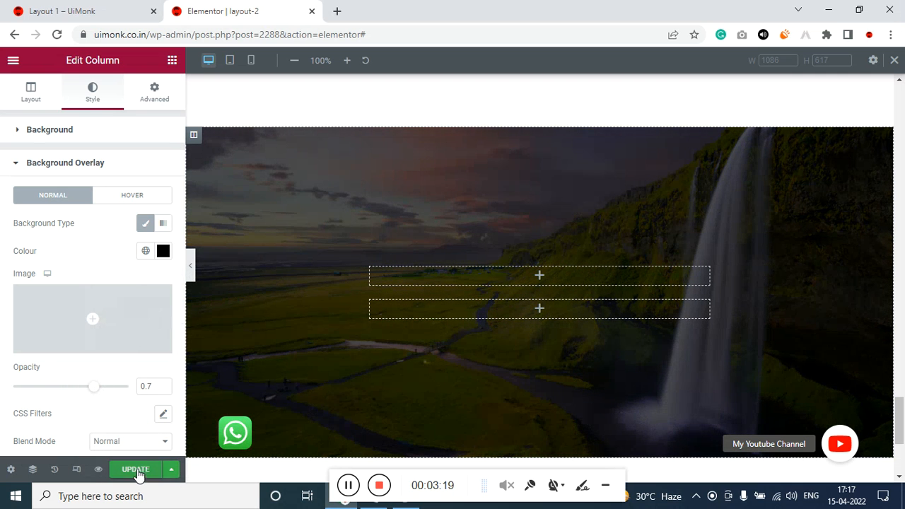
left_click(134, 469)
- Copy the UIMONK heading from the green front end developer card in the section above the waterfall section
scroll(353, 361, "up", 3)
scroll(354, 359, "up", 2)
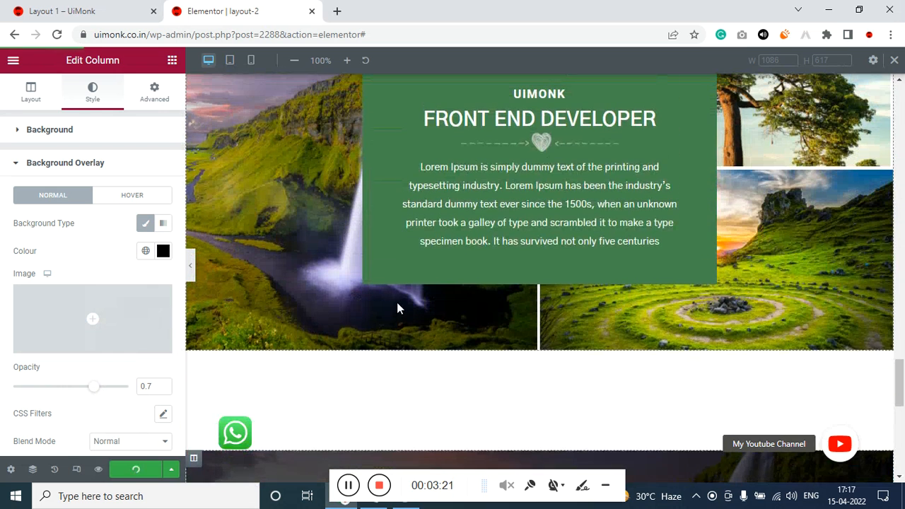
right_click(547, 98)
left_click(575, 156)
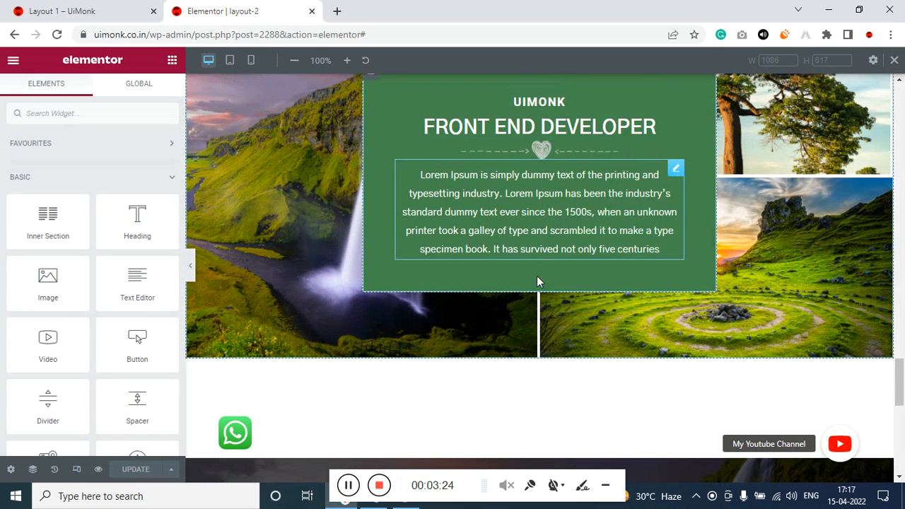
scroll(537, 276, "down", 5)
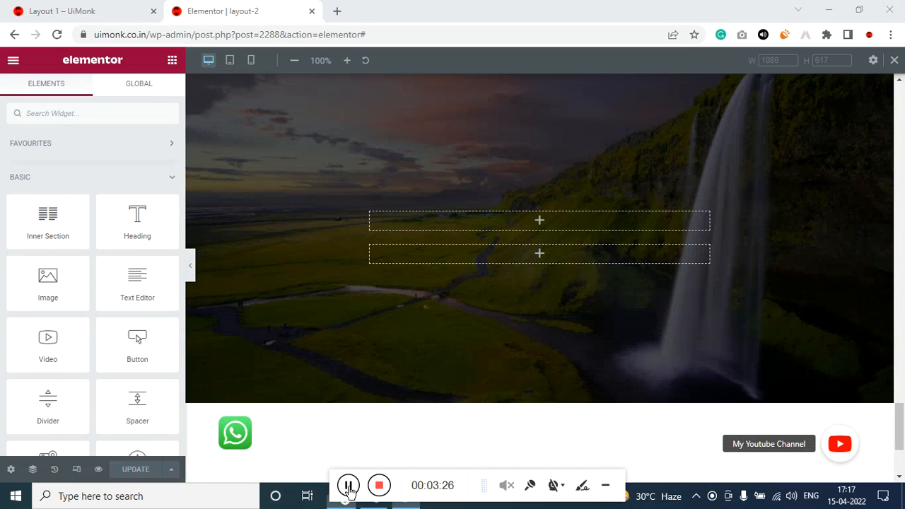
left_click(348, 486)
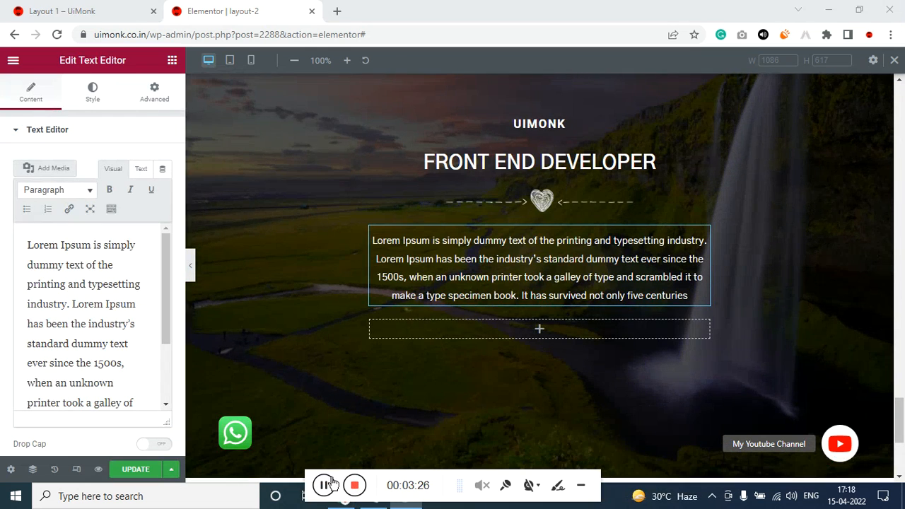
- Add a Button widget to the empty inner section below the Lorem Ipsum paragraph and align it to the centre
left_click(172, 61)
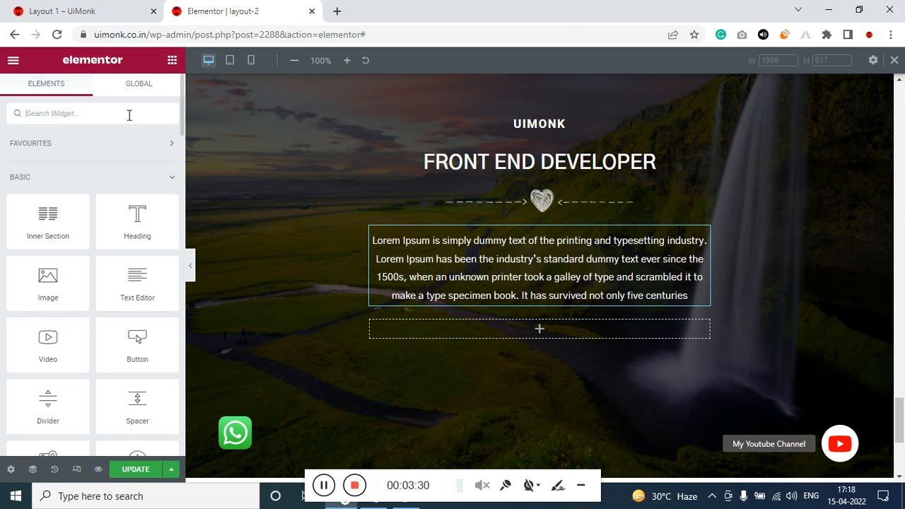
type("butt")
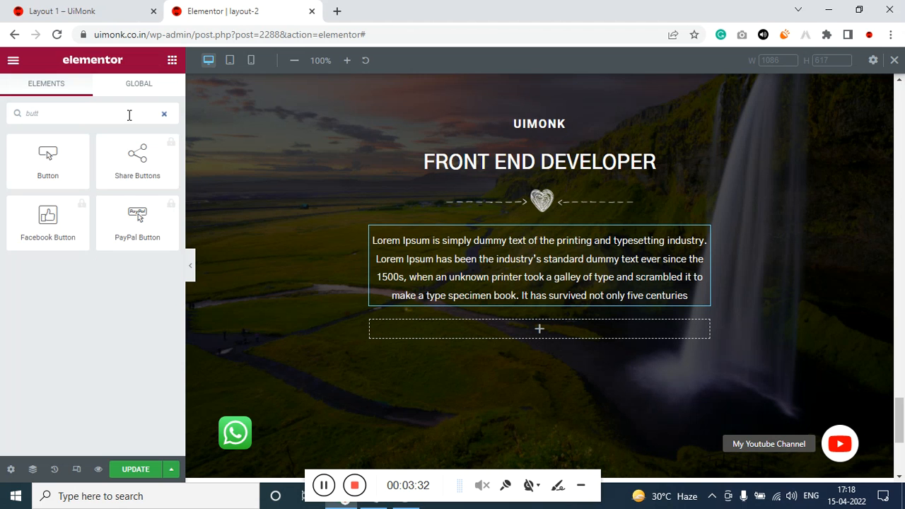
left_click_drag(73, 184, 103, 181)
left_click_drag(513, 335, 523, 315)
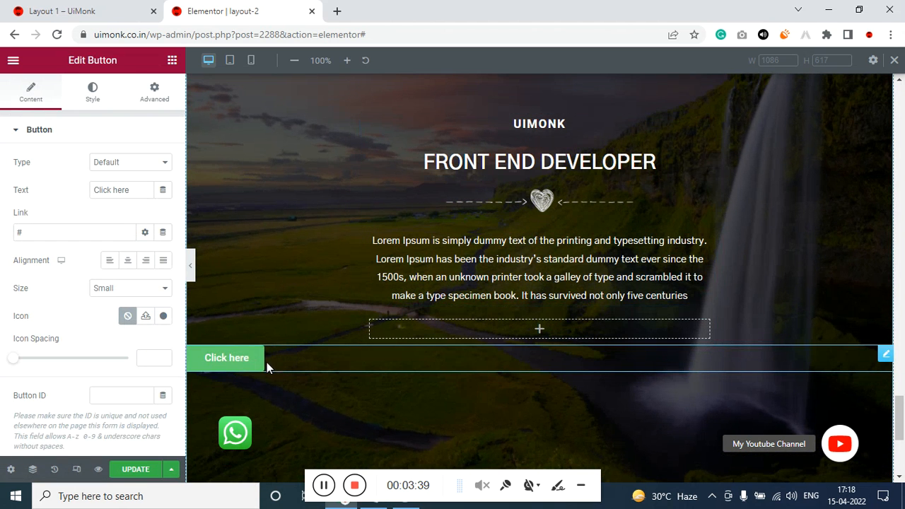
left_click_drag(883, 356, 564, 322)
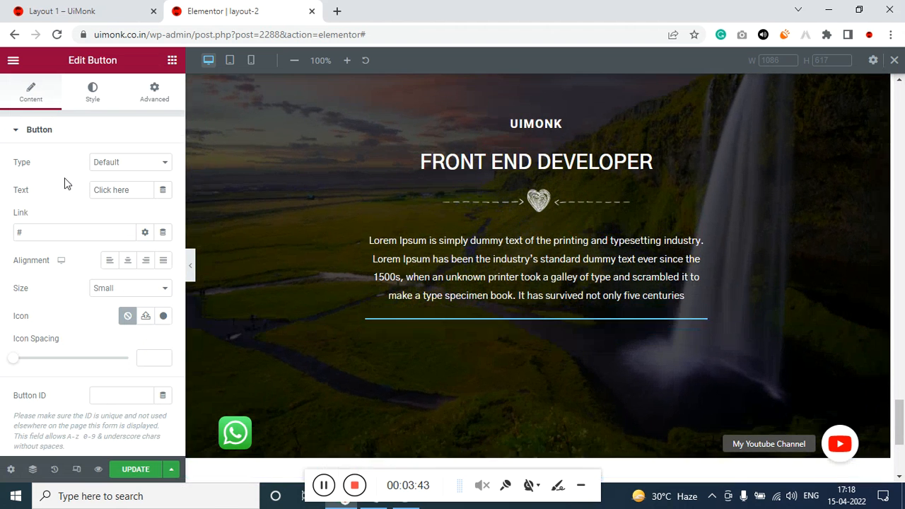
left_click(127, 260)
left_click(113, 164)
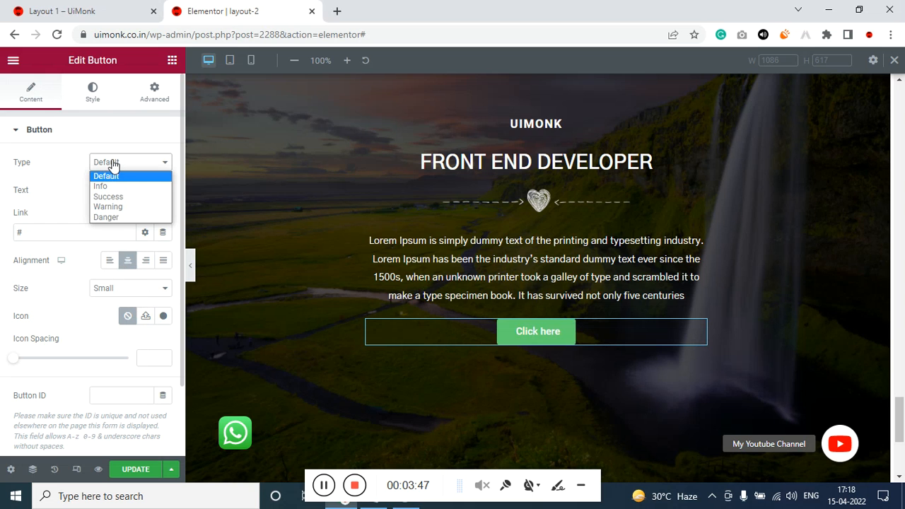
left_click(115, 164)
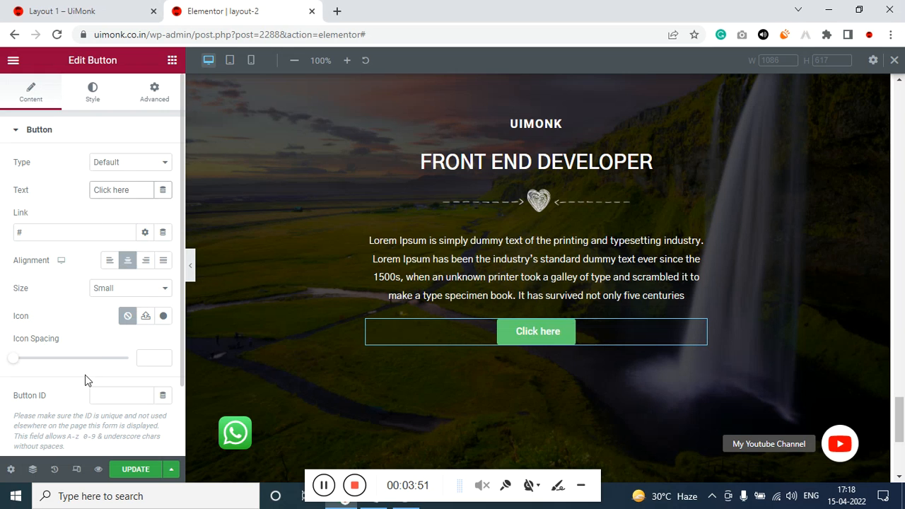
- Make the button's background colour fully transparent
left_click(104, 97)
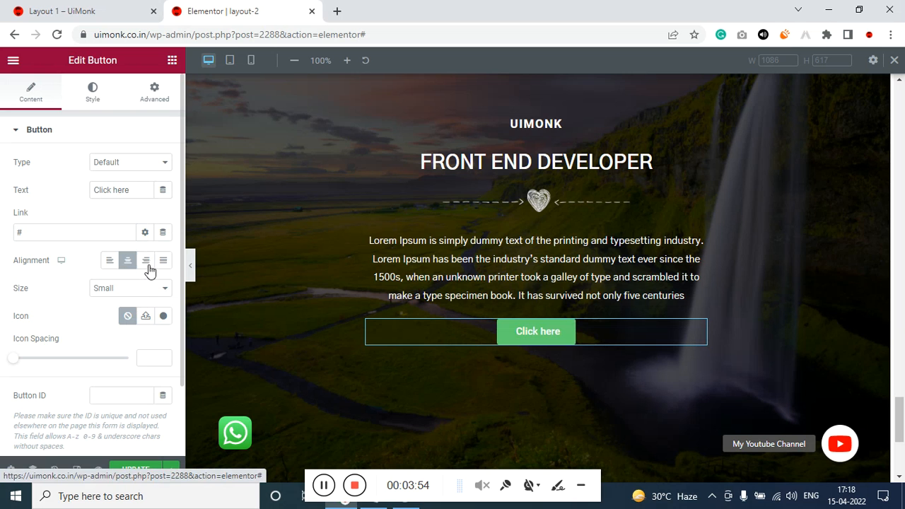
scroll(153, 268, "down", 3)
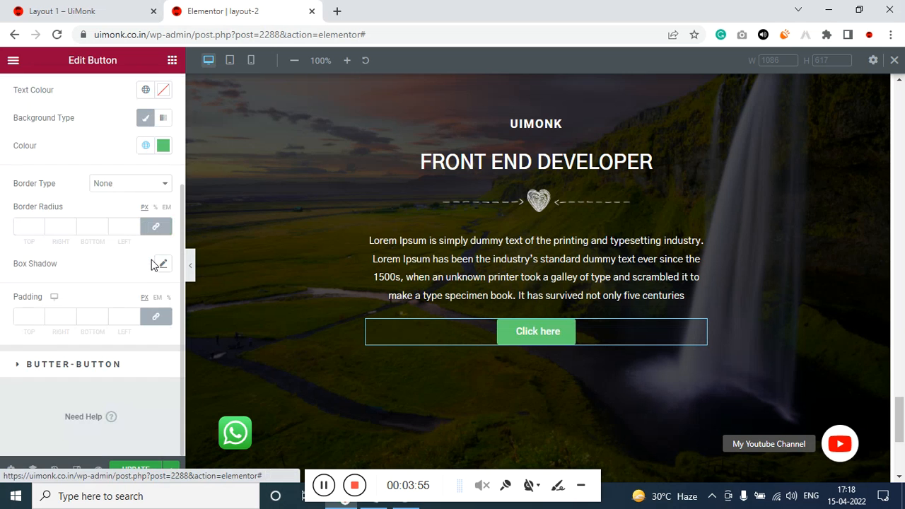
left_click(163, 146)
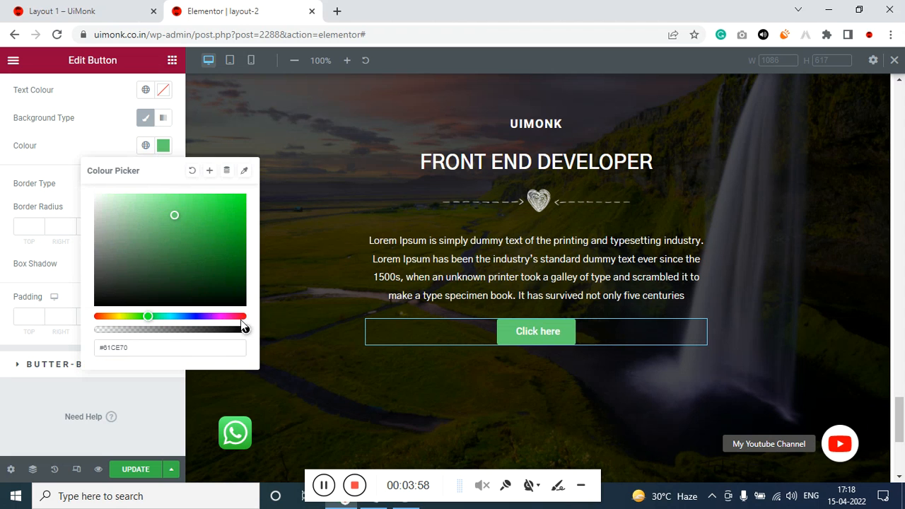
left_click_drag(243, 329, 81, 324)
left_click(4, 291)
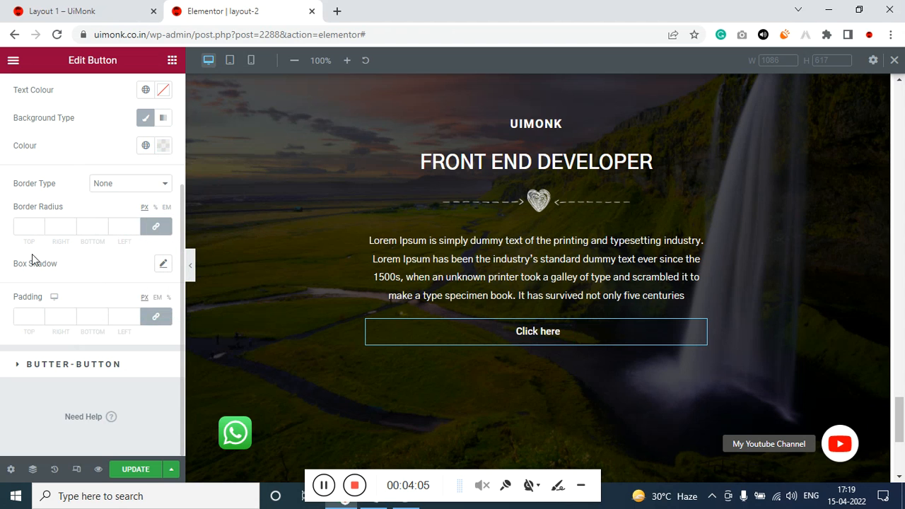
- Enable Butter Buttons styling for the Click here button
left_click(61, 366)
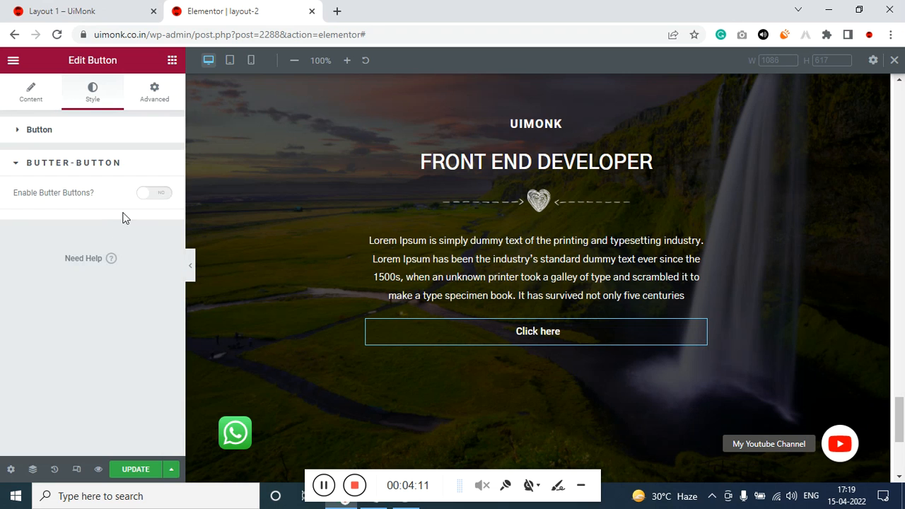
left_click(141, 197)
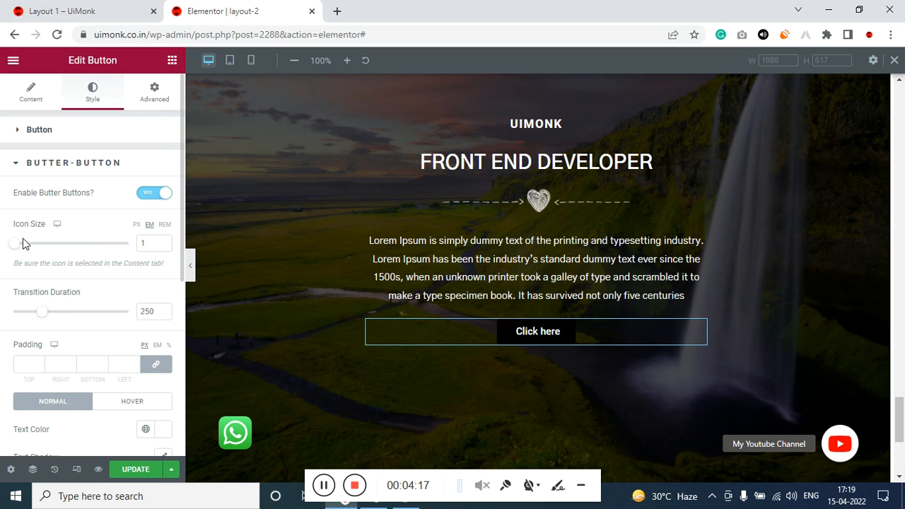
- Set the Butter Button icon size to 0 em for the Click here button
mouse_move(20, 248)
left_mouse_down()
mouse_move(39, 247)
mouse_move(6, 255)
left_mouse_up()
scroll(63, 322, "down", 2)
scroll(85, 339, "up", 2)
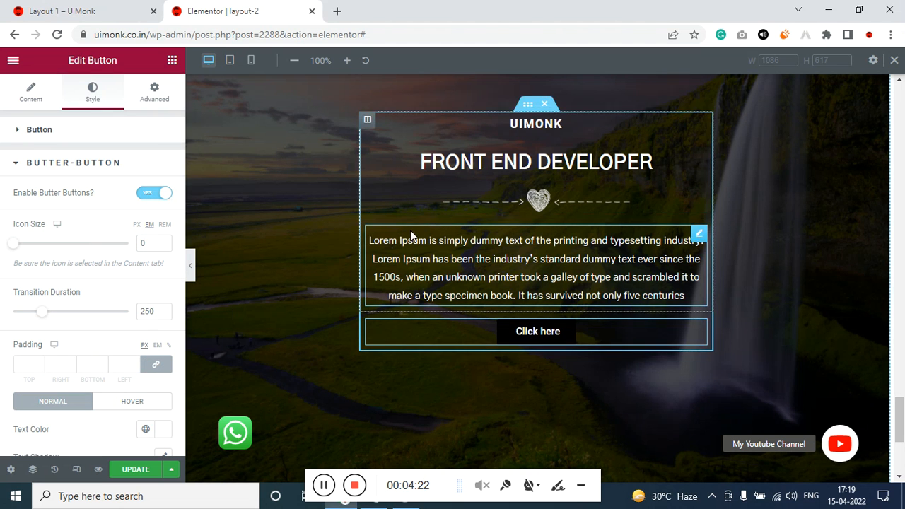
- Set the top margin of the inner column holding the Click here button to 70 px
scroll(411, 235, "up", 1)
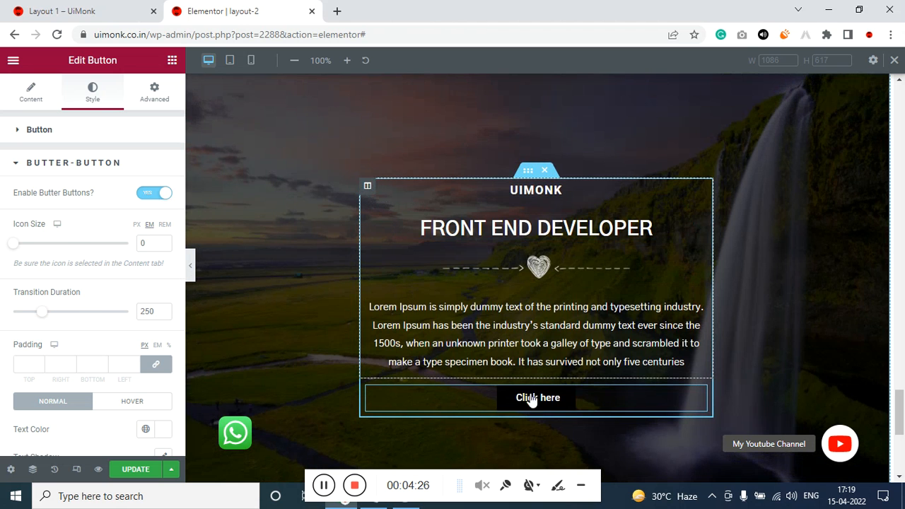
left_click(426, 396)
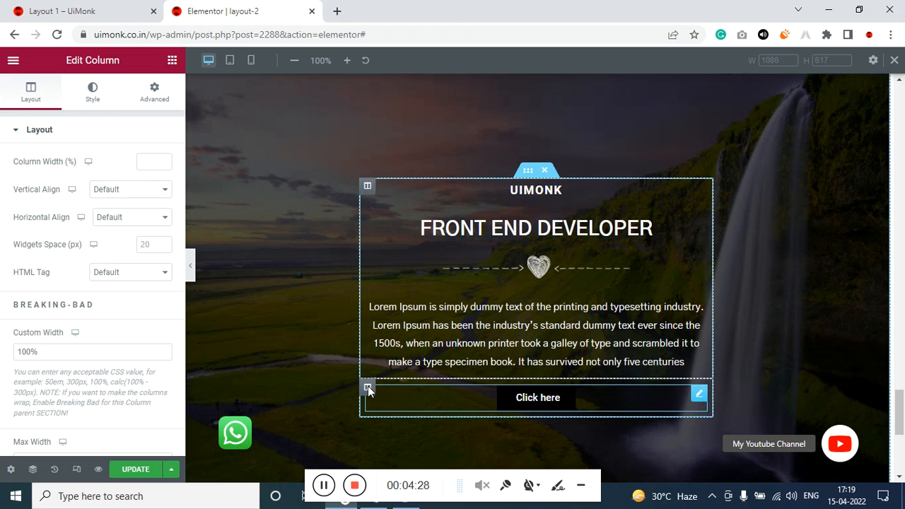
left_click(155, 97)
left_click(156, 177)
double_click(31, 178)
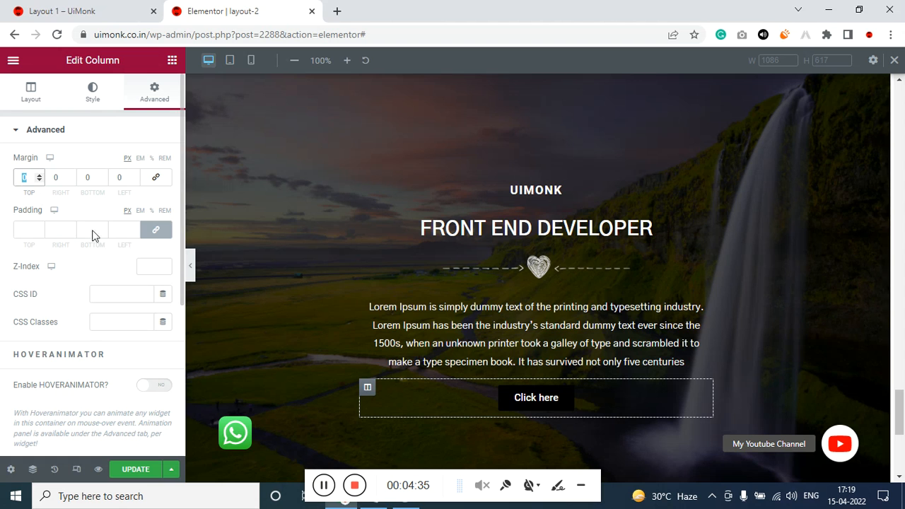
left_click(324, 489)
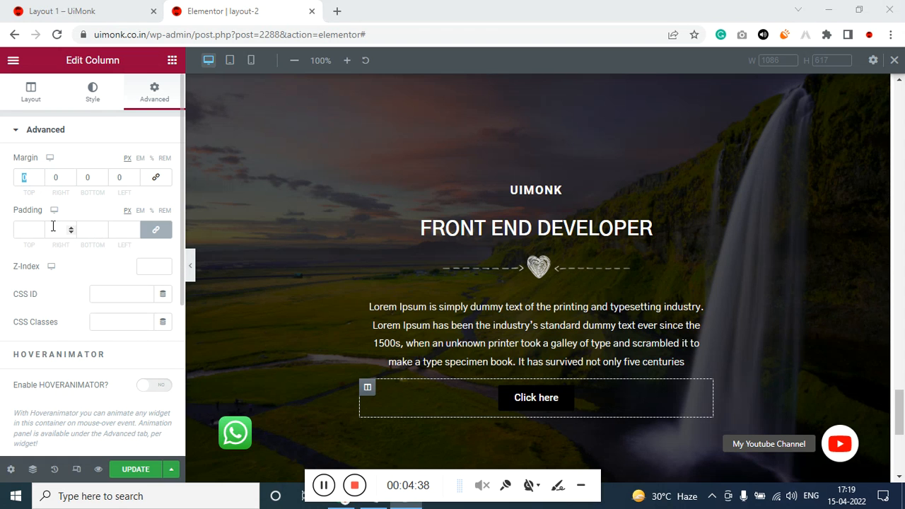
left_click(23, 177)
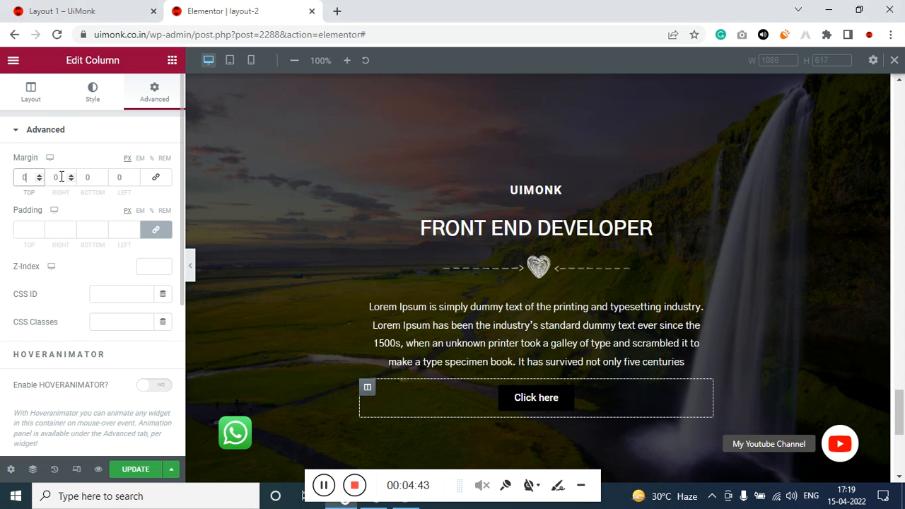
type("150")
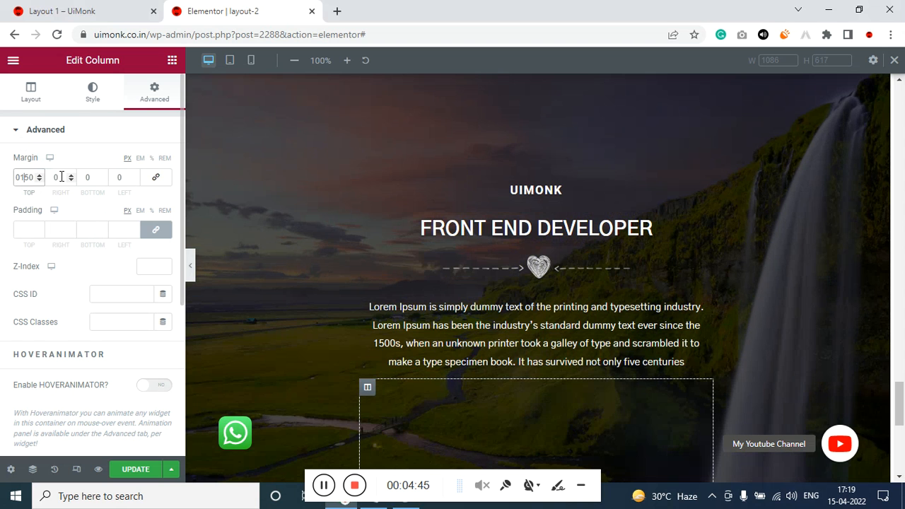
key("BackSpace")
type("0")
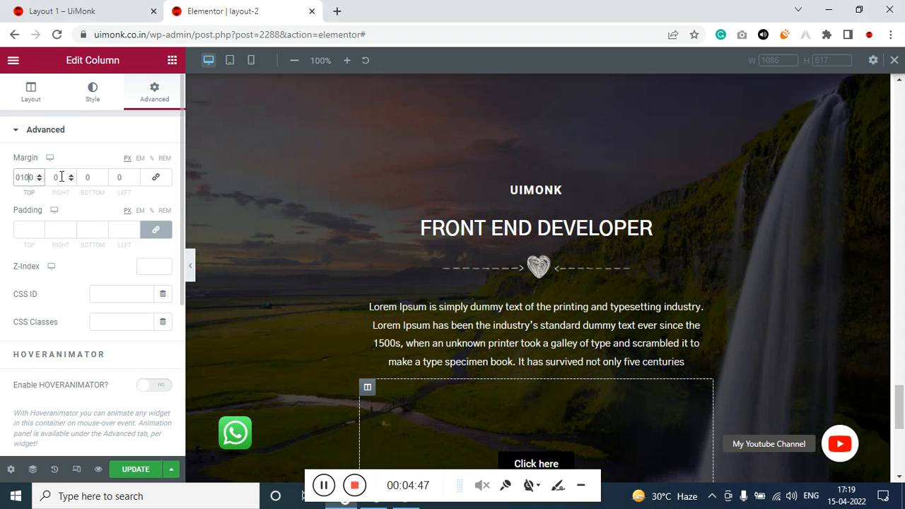
key("BackSpace")
key("BackSpace")
key("BackSpace")
type("70")
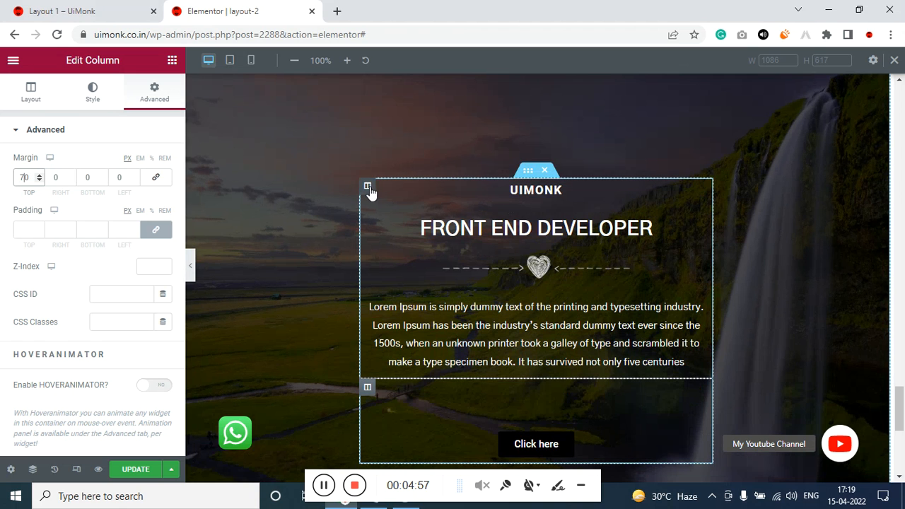
- Enable Pseudo on the column holding the headings and paragraph, and give its Before element the classic background type
left_click(367, 189)
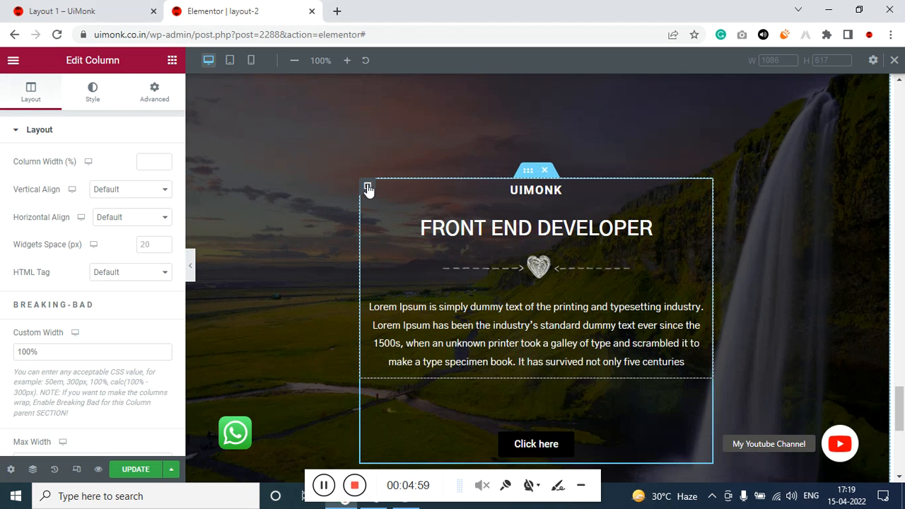
scroll(106, 297, "down", 4)
scroll(156, 198, "up", 5)
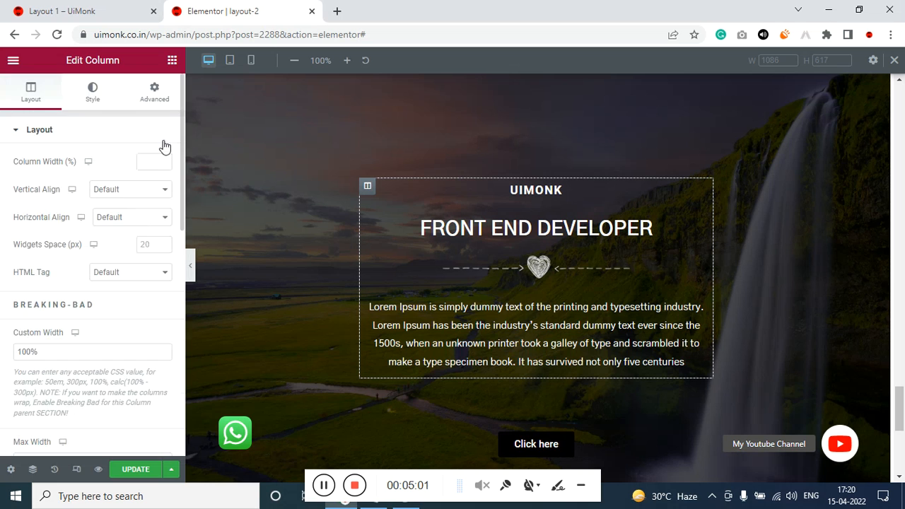
left_click(162, 106)
scroll(130, 195, "down", 1)
scroll(130, 195, "down", 3)
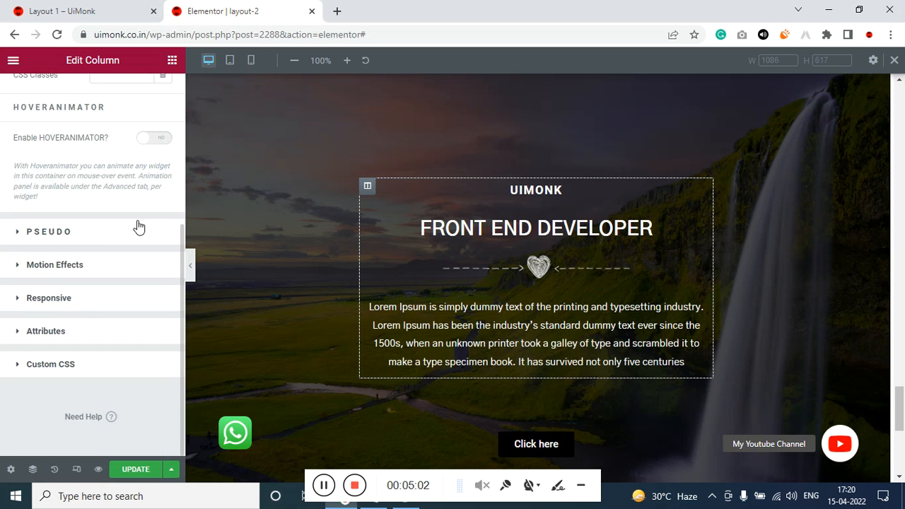
left_click(79, 241)
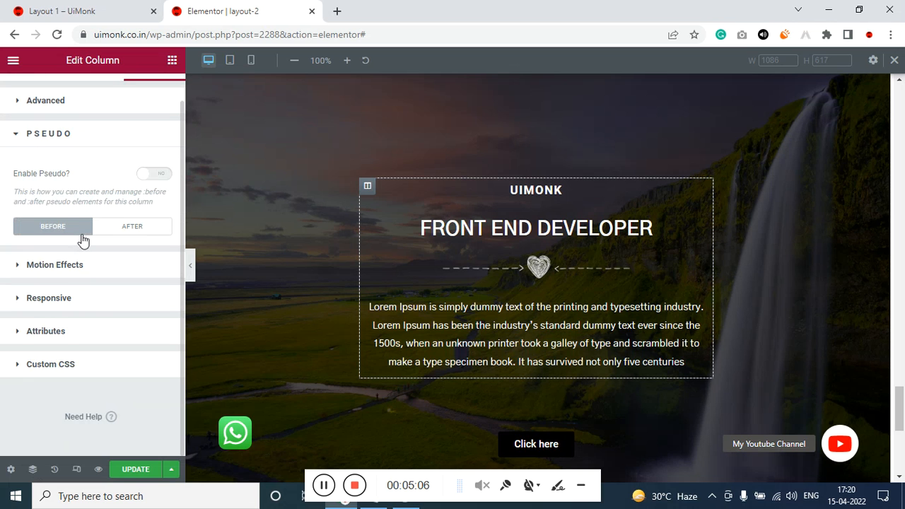
left_click(149, 174)
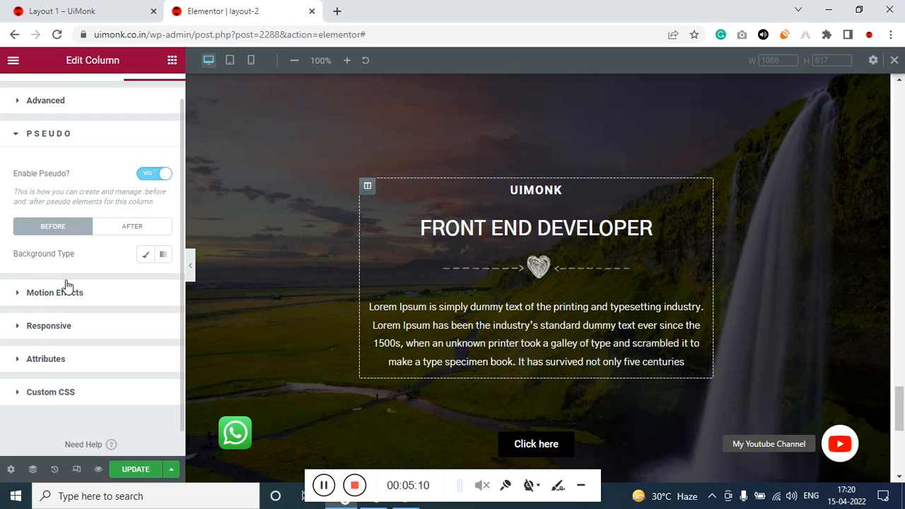
left_click(145, 255)
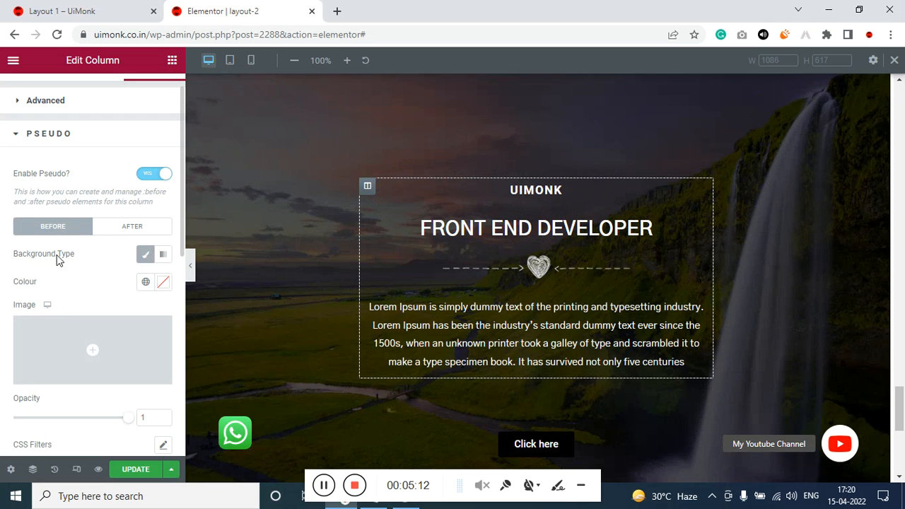
- Give the column's Before pseudo element a solid border with a width of 8 px on all sides
scroll(4, 279, "down", 5)
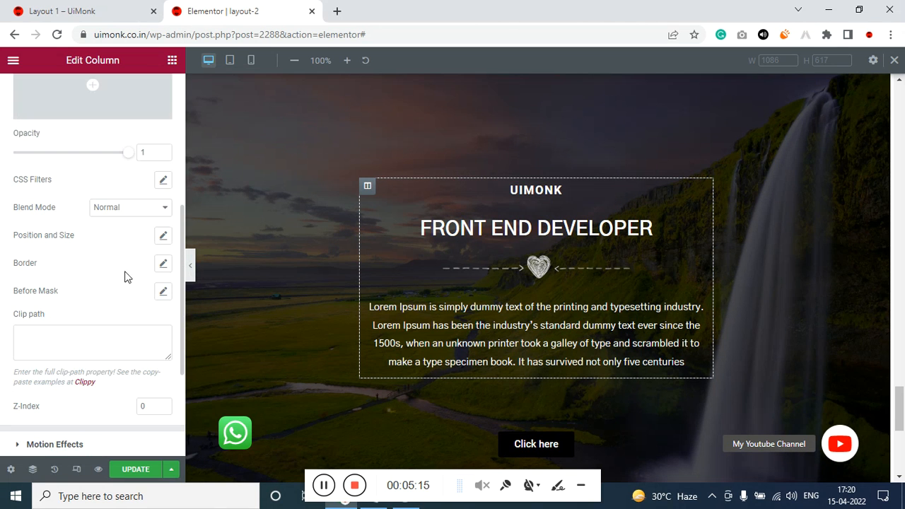
left_click(163, 264)
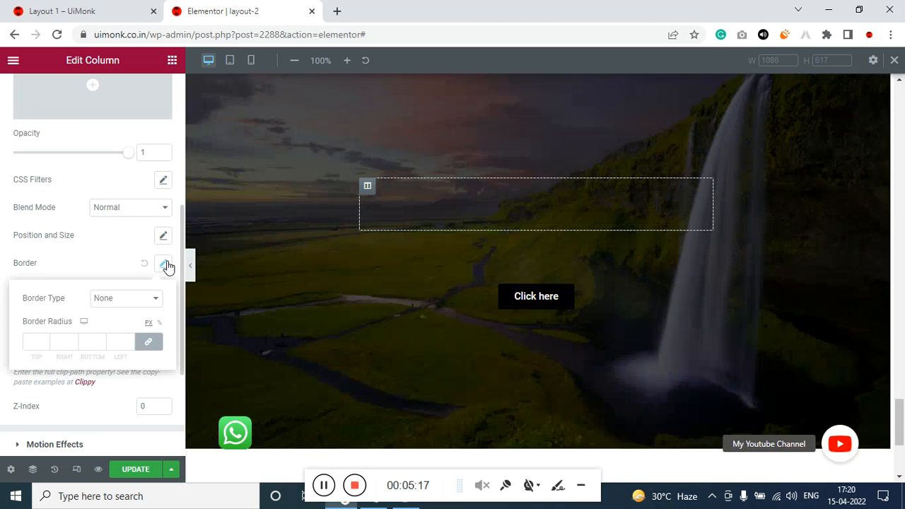
left_click(122, 300)
left_click(122, 322)
left_click(32, 342)
type("8")
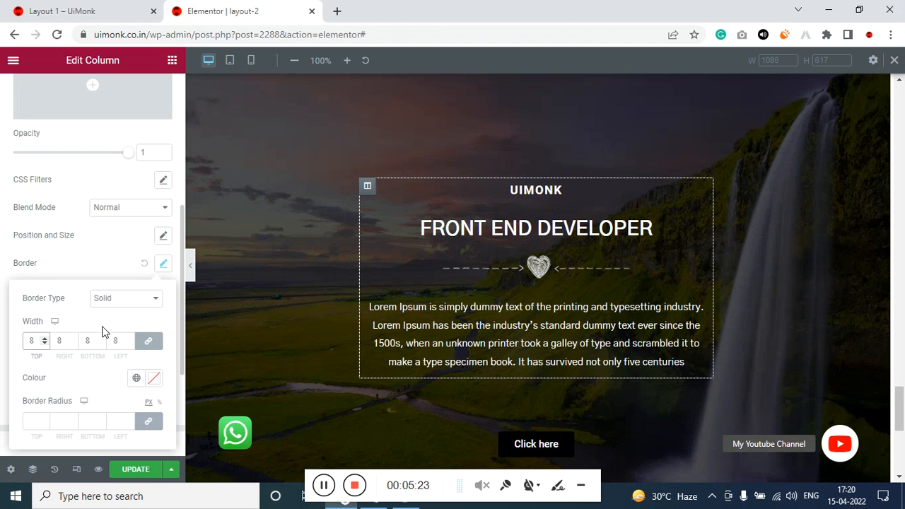
key("Tab")
key("Tab")
key("Tab")
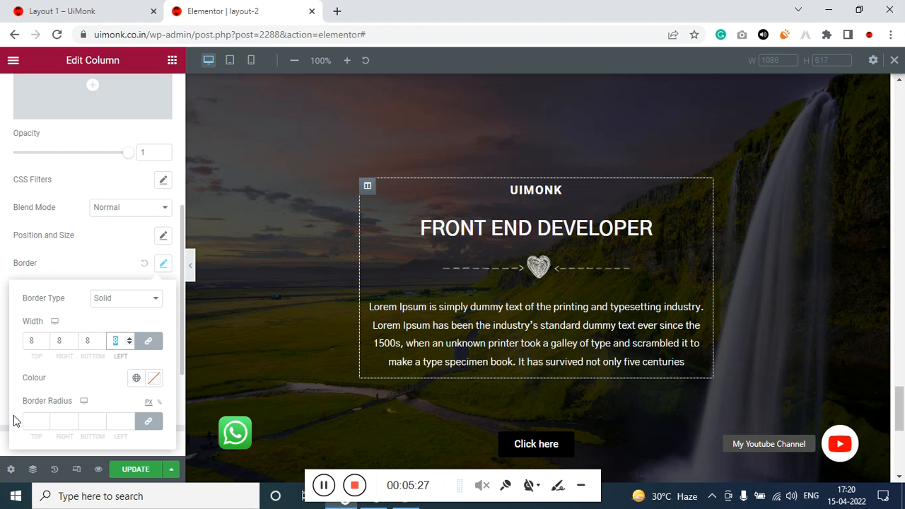
- Set the Before pseudo element's border colour to white (#FFFFFF)
left_click(152, 384)
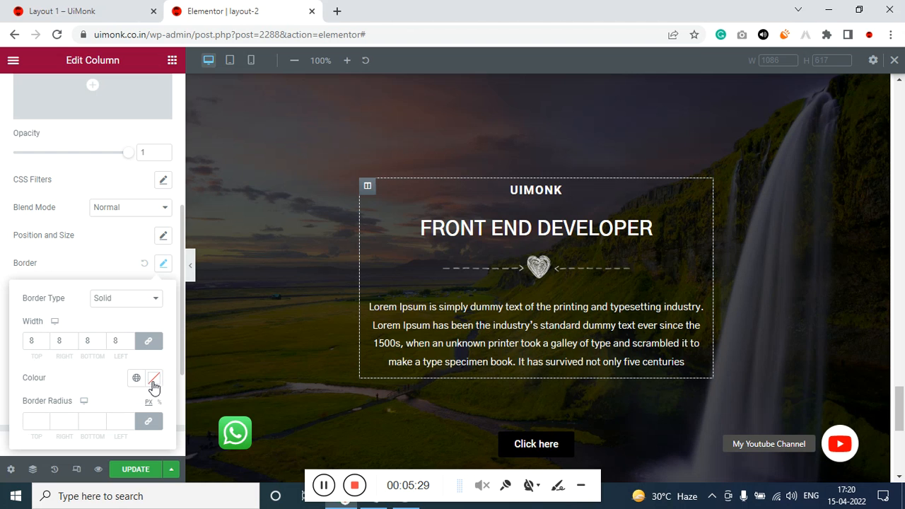
left_click_drag(98, 219, 63, 178)
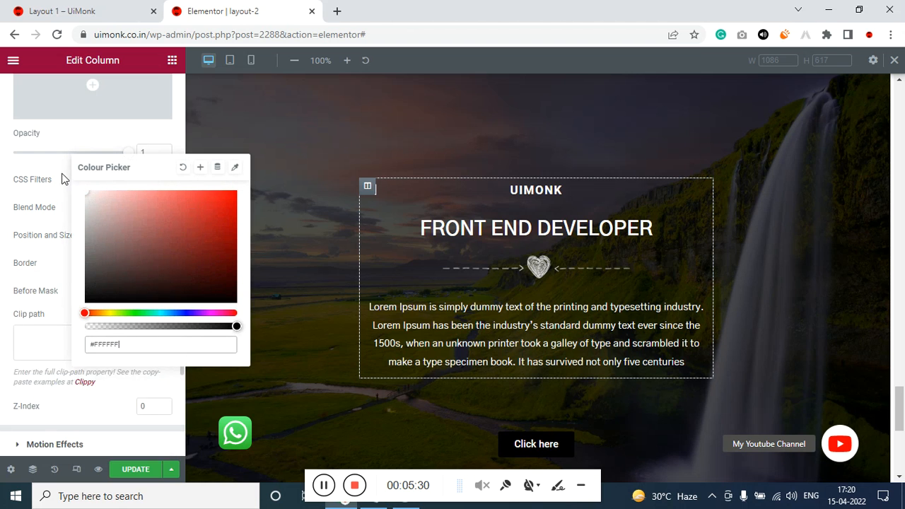
left_click(5, 382)
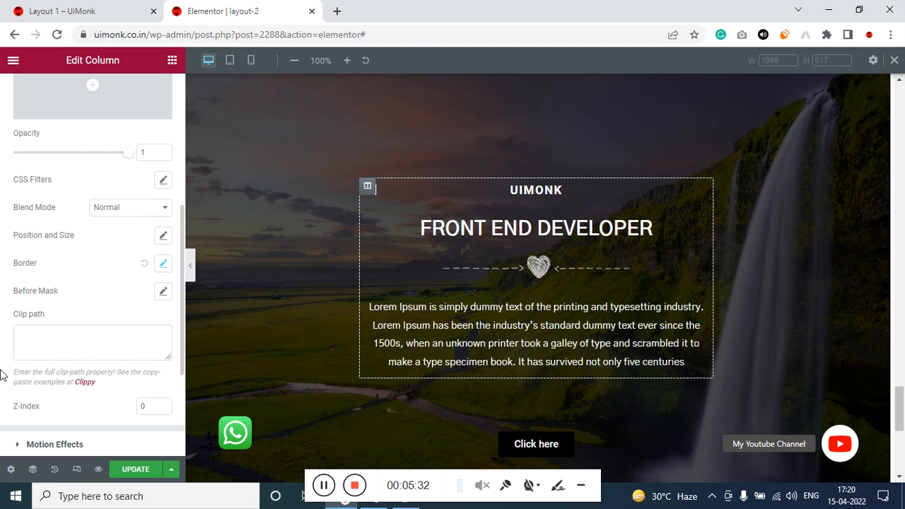
left_click(164, 264)
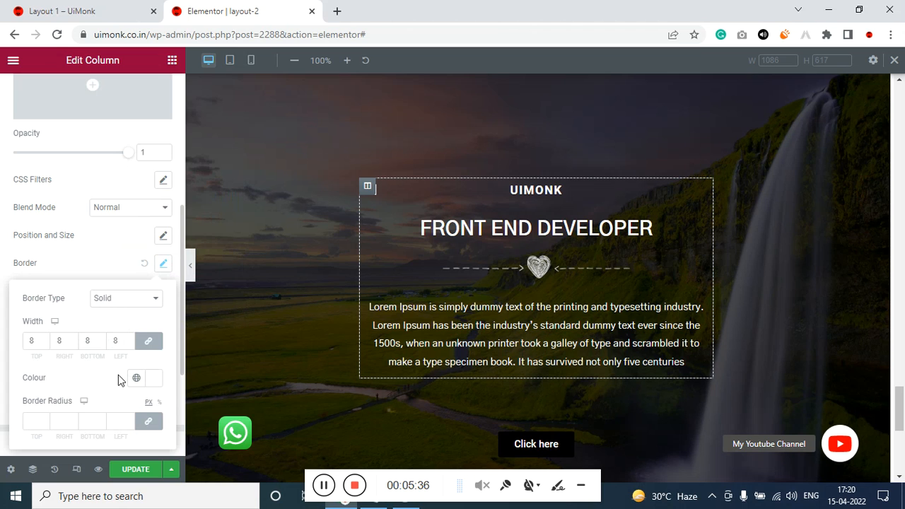
scroll(120, 380, "down", 2)
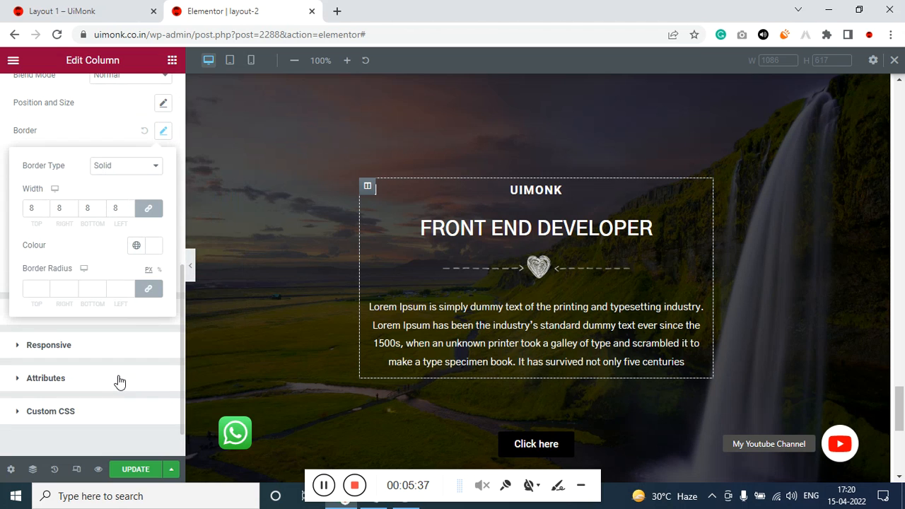
left_click(2, 177)
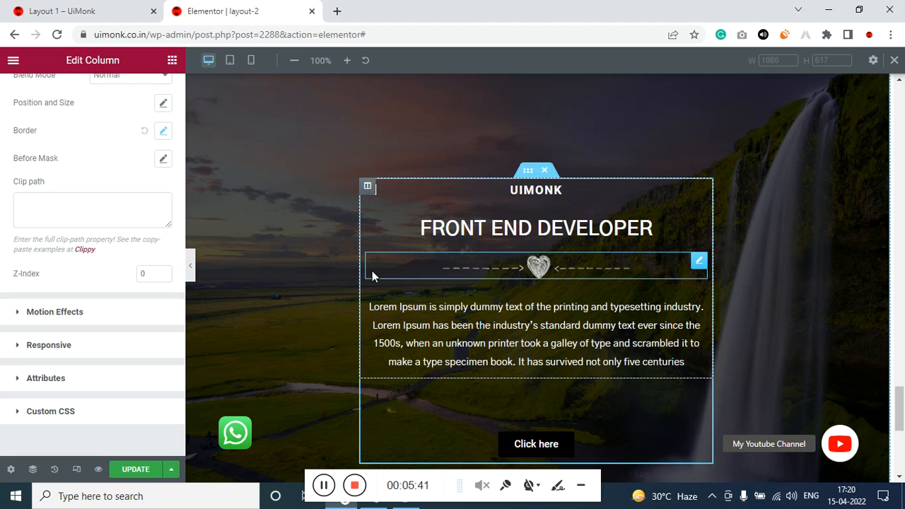
- Turn on custom position and size for the Before pseudo element of the column holding the headings, keeping its default dimensions
left_click(394, 203)
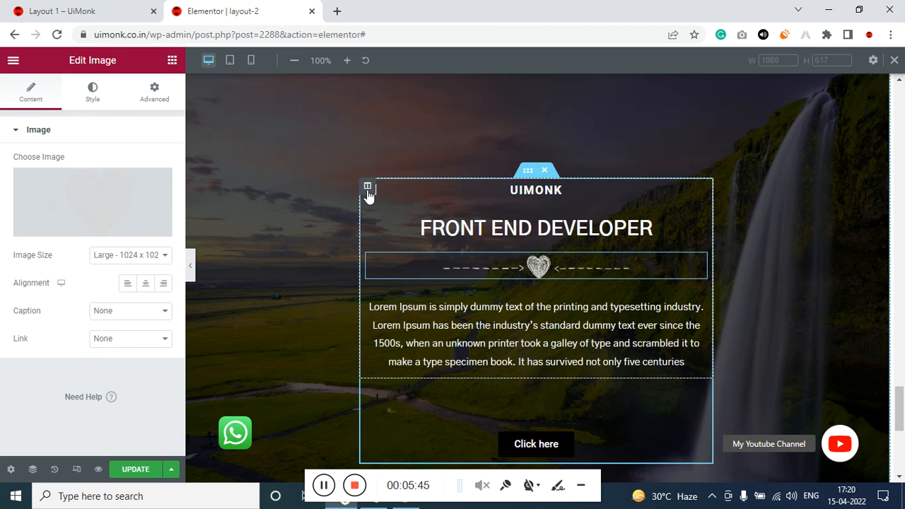
left_click(368, 188)
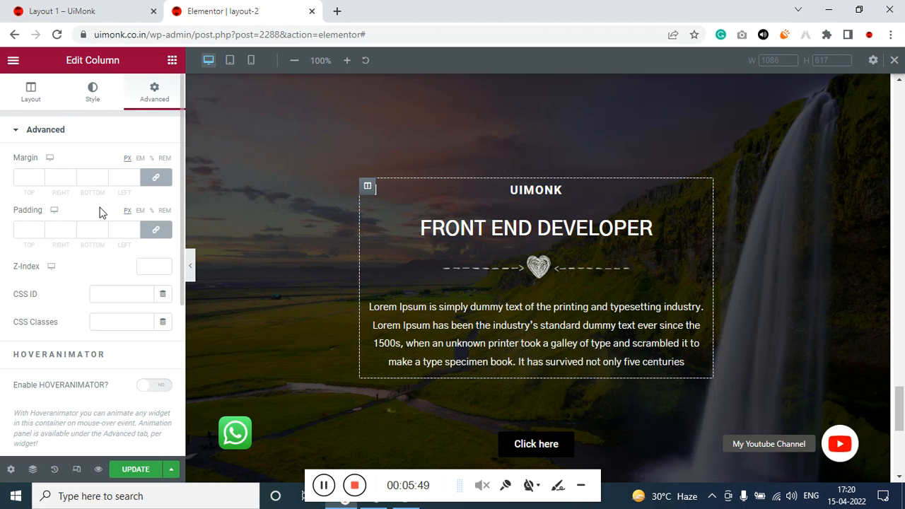
scroll(103, 219, "down", 3)
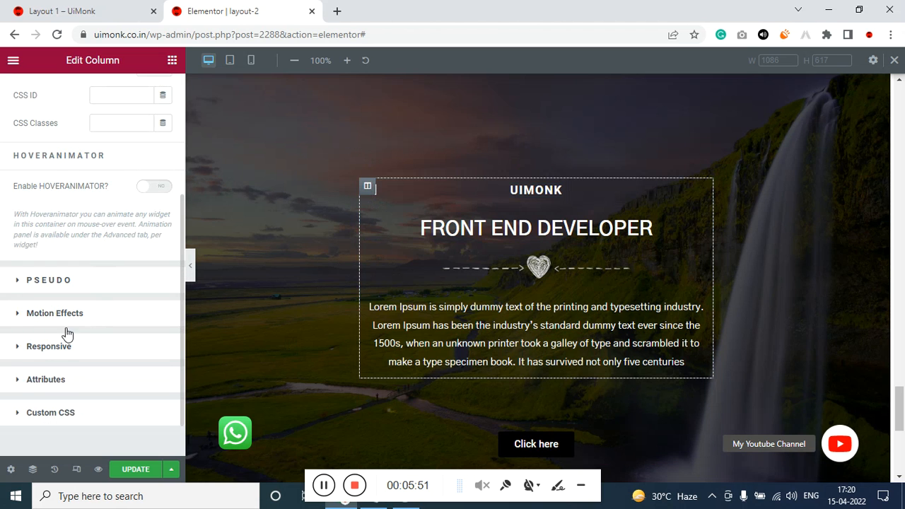
left_click(74, 282)
scroll(74, 311, "down", 4)
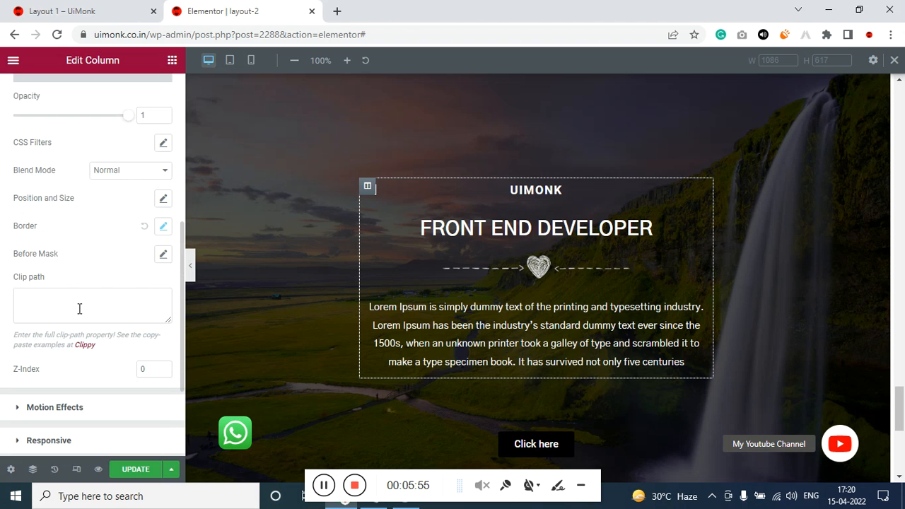
left_click(163, 201)
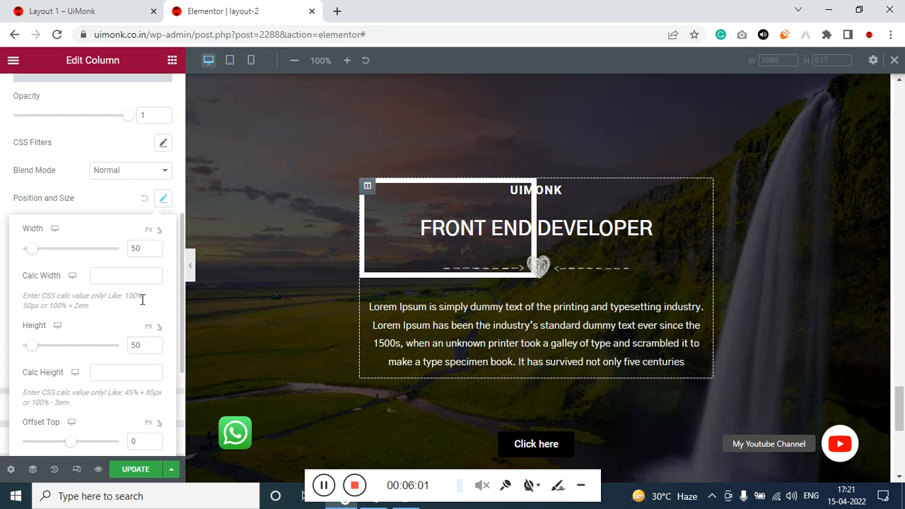
left_click(127, 275)
scroll(127, 357, "down", 2)
scroll(90, 322, "up", 3)
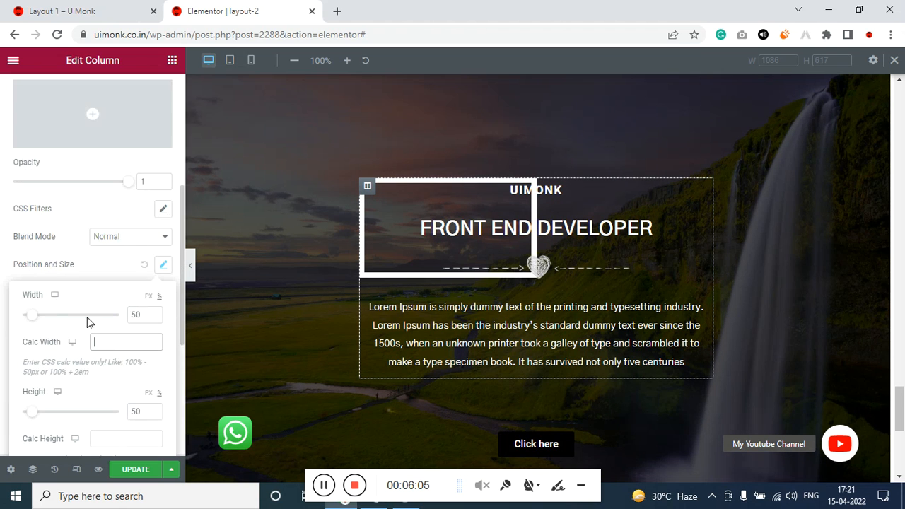
left_click(1, 211)
- Set the Before pseudo element's border width to 4 px on all sides
left_click(164, 294)
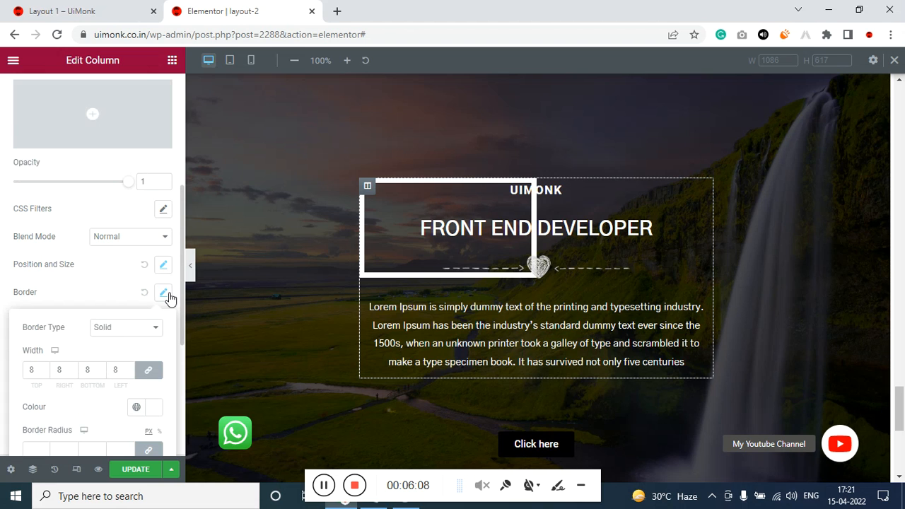
double_click(87, 370)
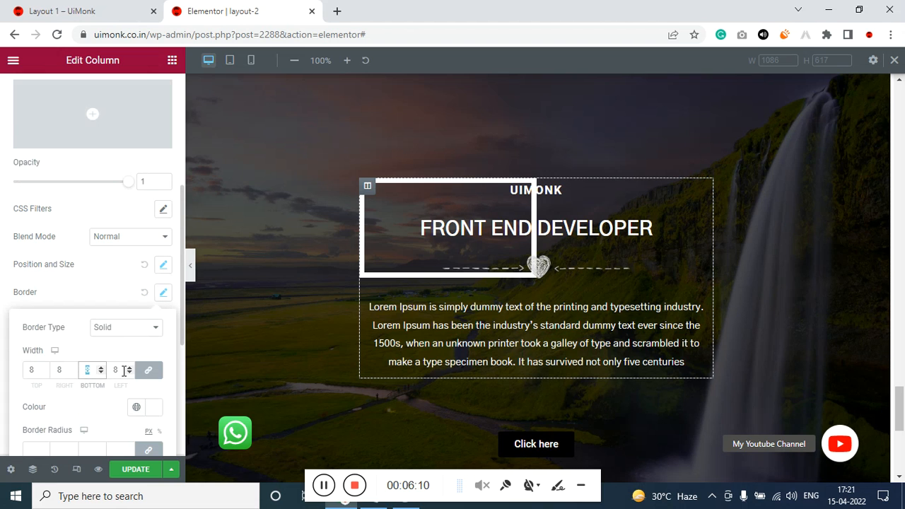
type("0")
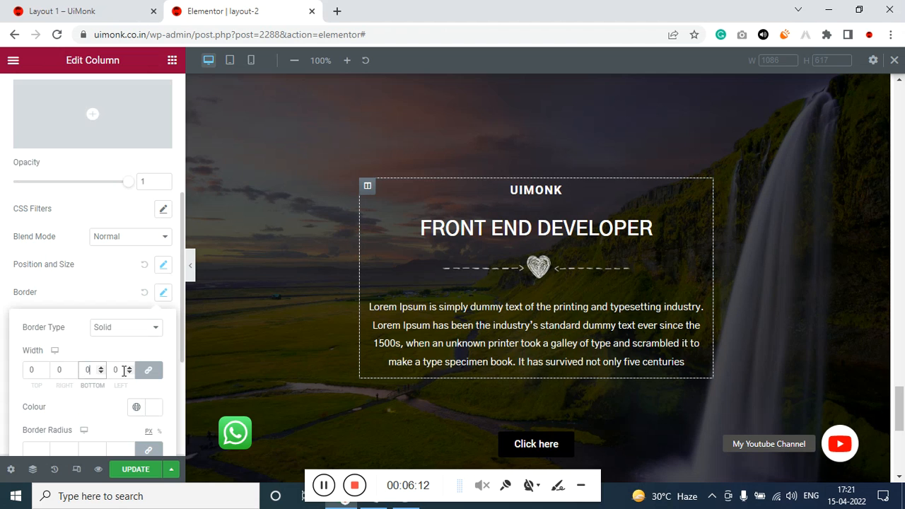
type("4")
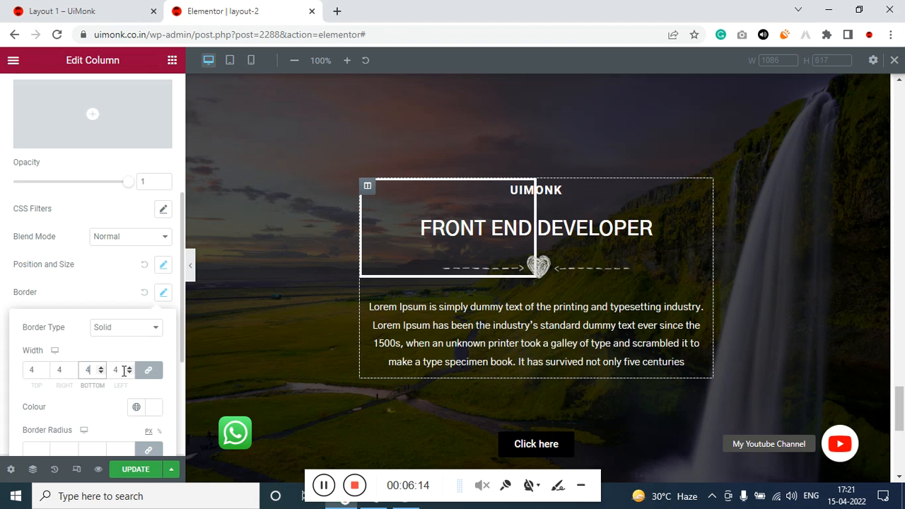
- Set the Before pseudo element's border width to 7 px, unlink the sides and set the bottom width to 0
type("7")
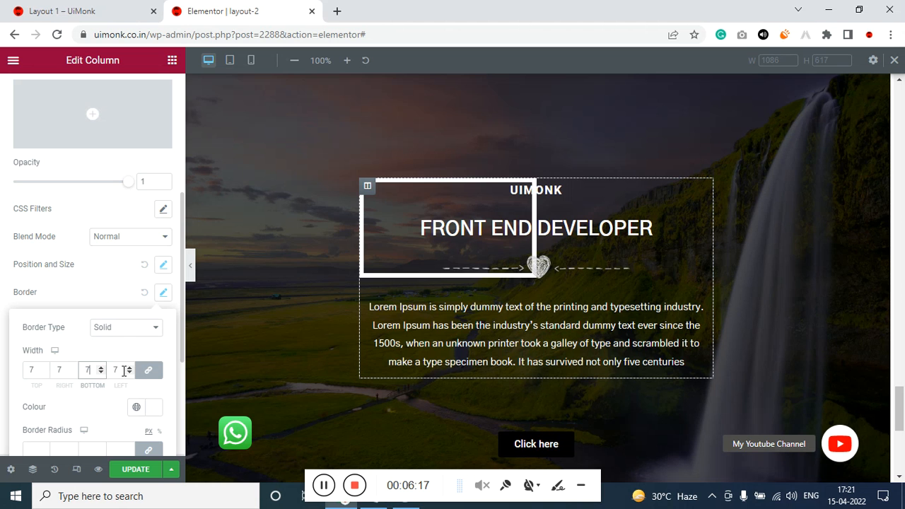
left_click(149, 370)
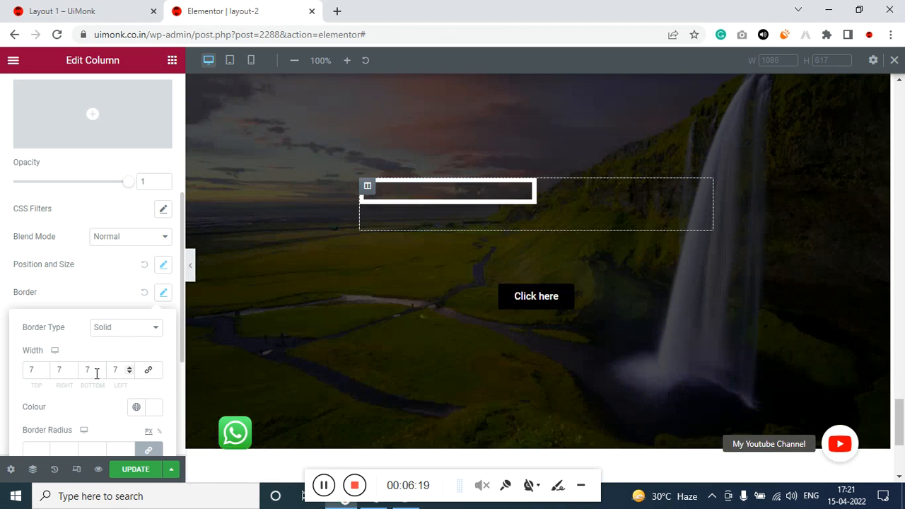
double_click(96, 373)
type("0")
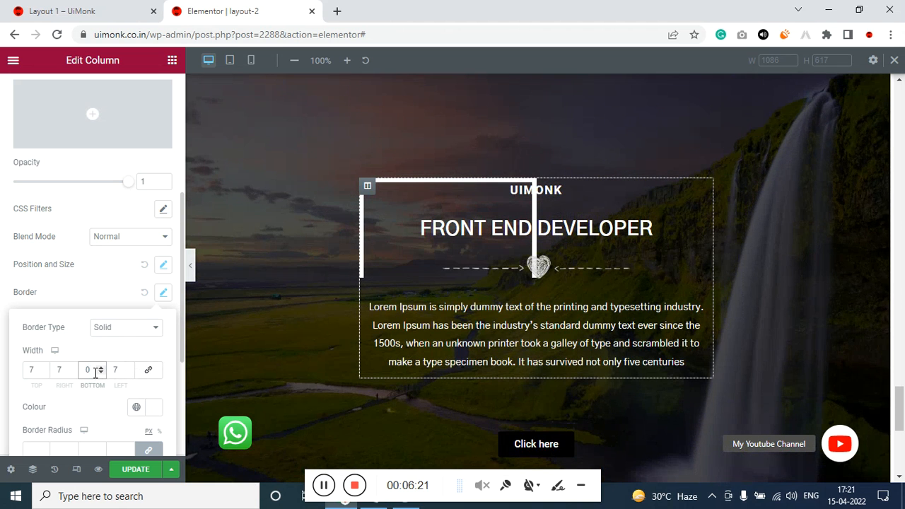
left_click(9, 273)
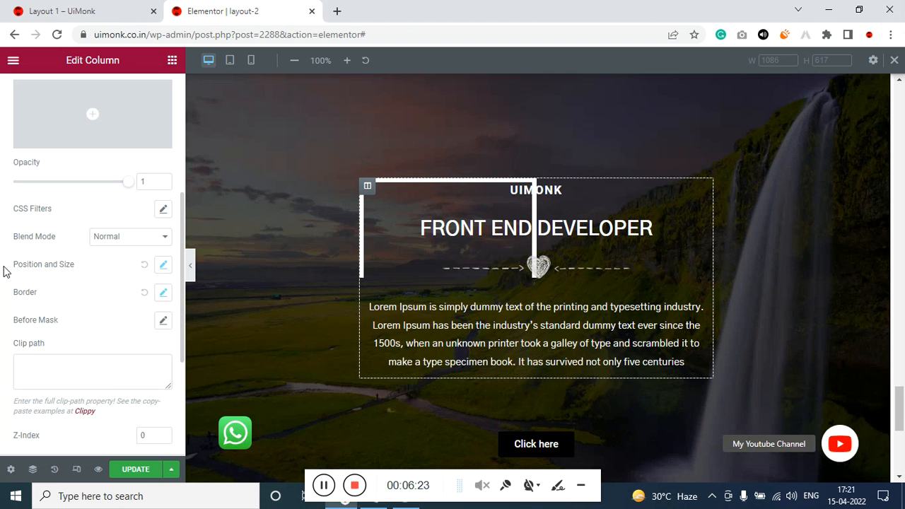
- Reduce the Before pseudo element's height to 20% in its position and size settings
left_click(163, 265)
scroll(99, 332, "down", 1)
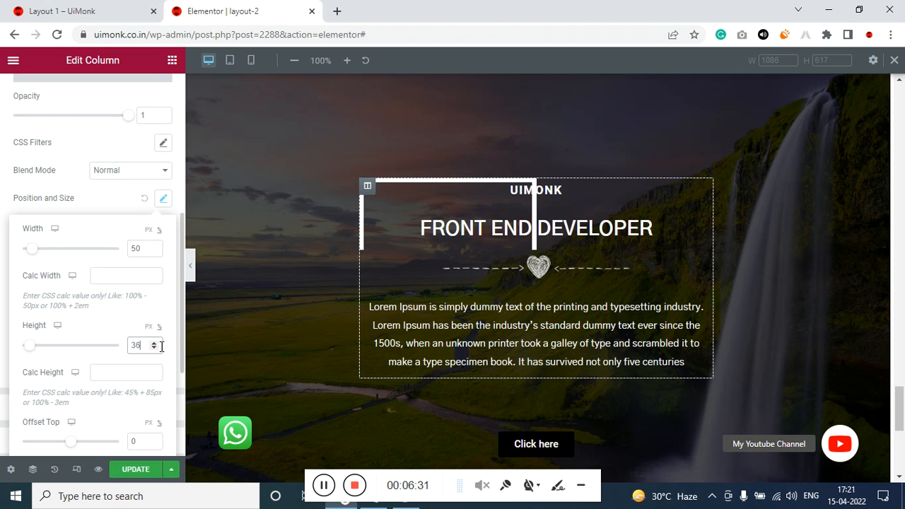
key("Down")
key("Down")
key("Down")
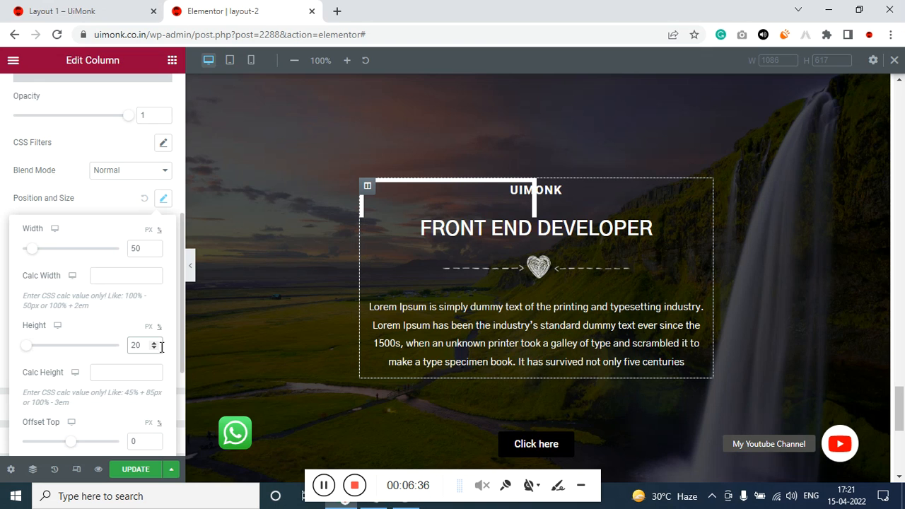
- Try a top offset of 25% for the Before pseudo element and clear the value again
scroll(105, 412, "down", 1)
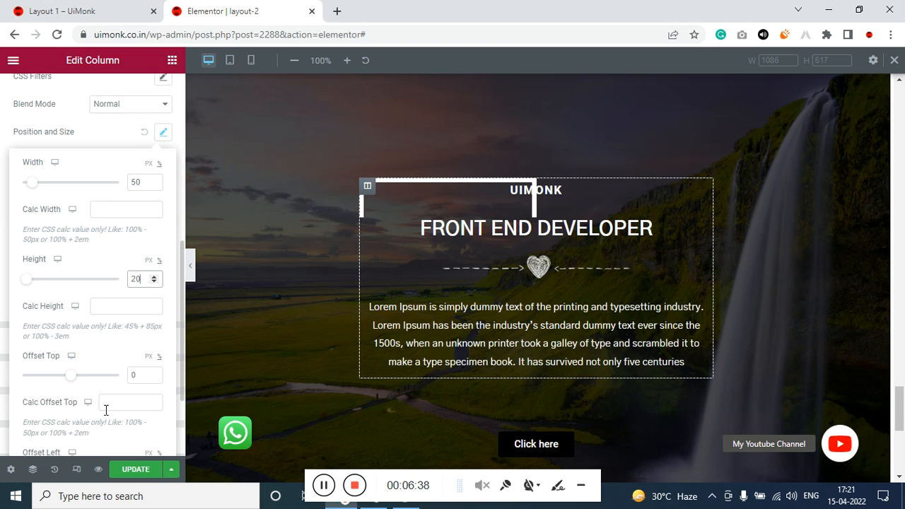
left_click_drag(142, 375, 120, 375)
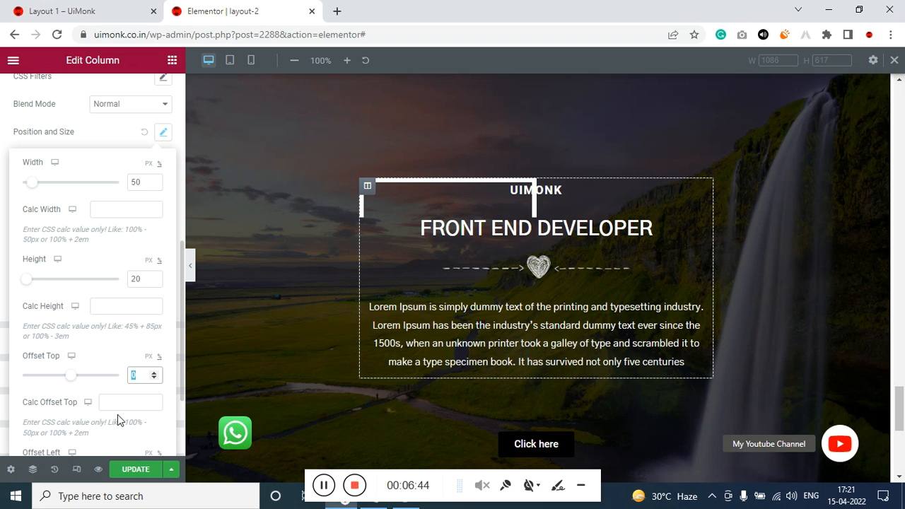
type("25")
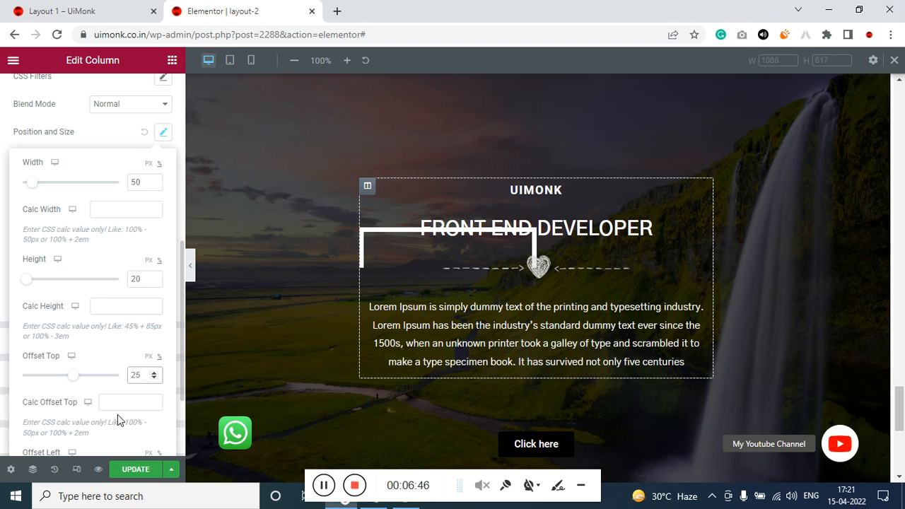
key("ctrl+a")
key("BackSpace")
- Set the Before pseudo element's left offset to 25%, leaving its calculated left offset empty
scroll(121, 403, "down", 2)
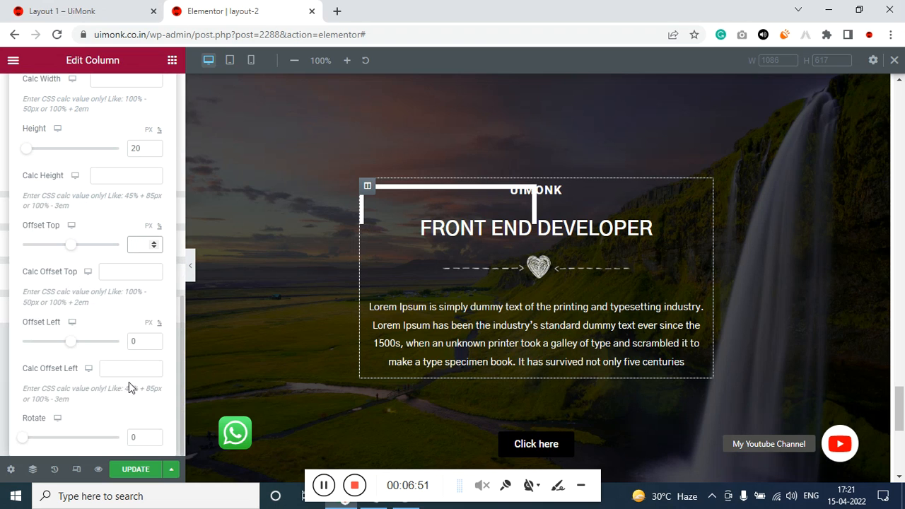
left_click(129, 368)
type("25")
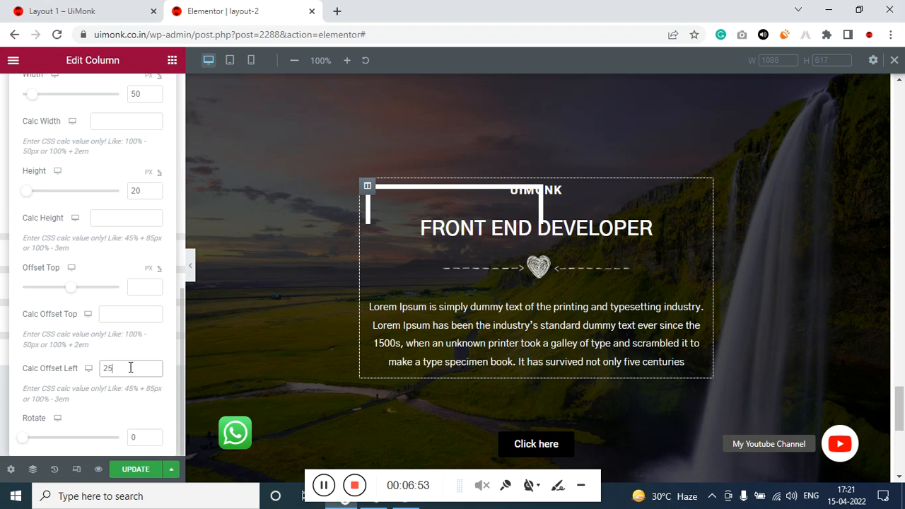
key("BackSpace")
key("BackSpace")
left_click(135, 383)
type("25")
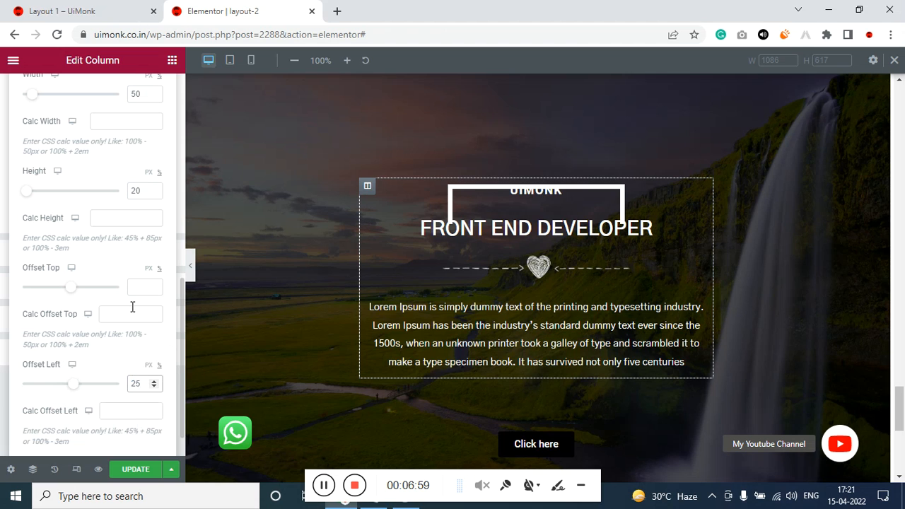
- Raise the Before pseudo element above the column by setting its top offset to -15%
left_click_drag(69, 288, 68, 294)
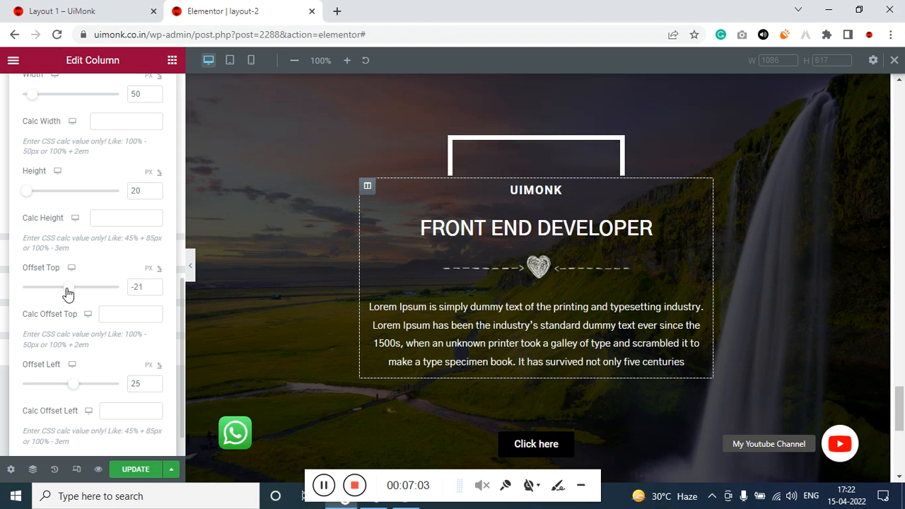
double_click(134, 286)
left_click(162, 283)
double_click(162, 284)
type("-15")
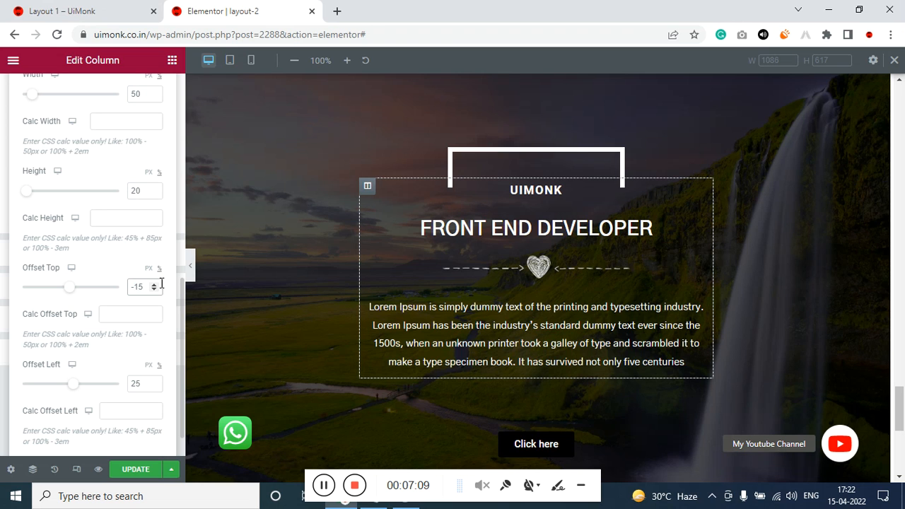
- Enable the column's After pseudo element by giving it the classic background type
scroll(41, 275, "up", 3)
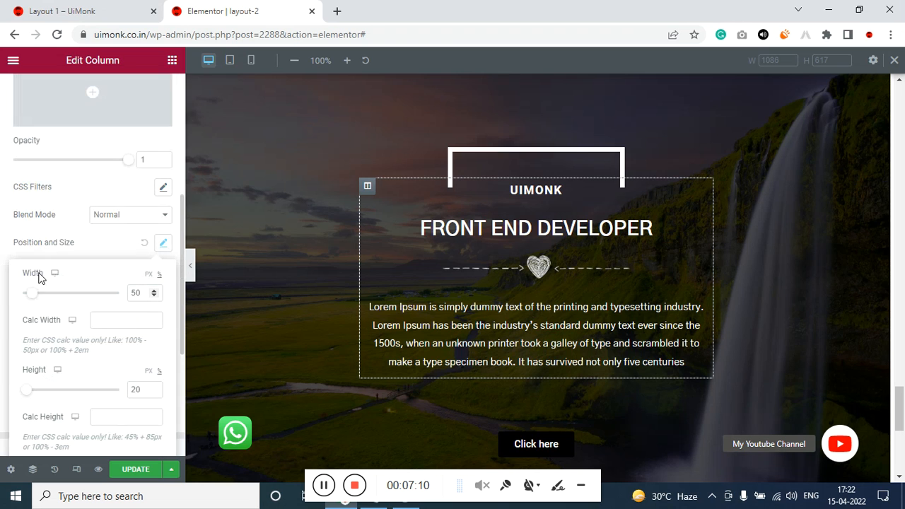
scroll(79, 262, "up", 4)
left_click(131, 240)
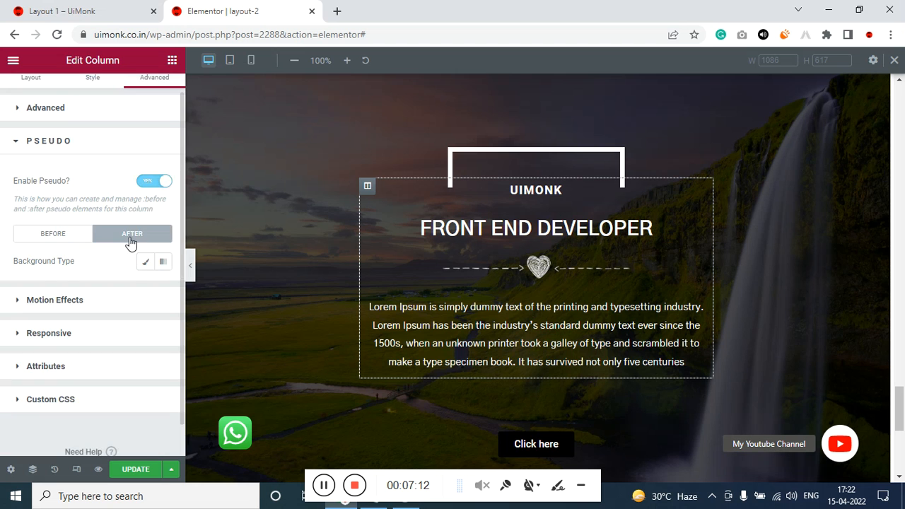
left_click(146, 261)
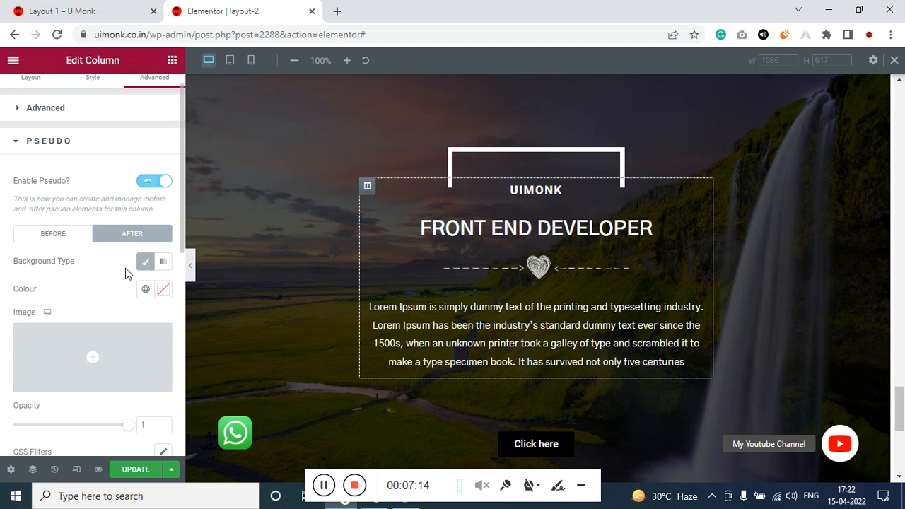
- Give the After pseudo element a solid border with a width of 8 px on all sides
scroll(127, 276, "down", 3)
left_click(163, 338)
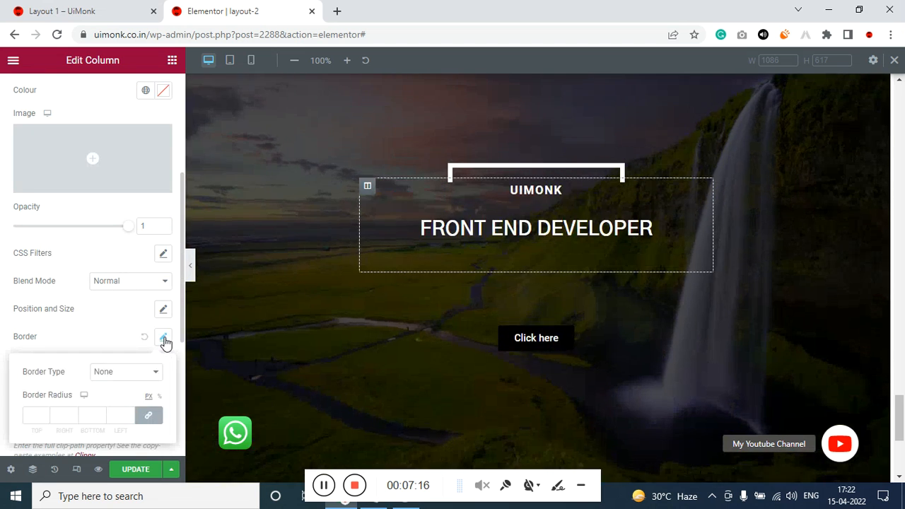
left_click(131, 374)
left_click(132, 395)
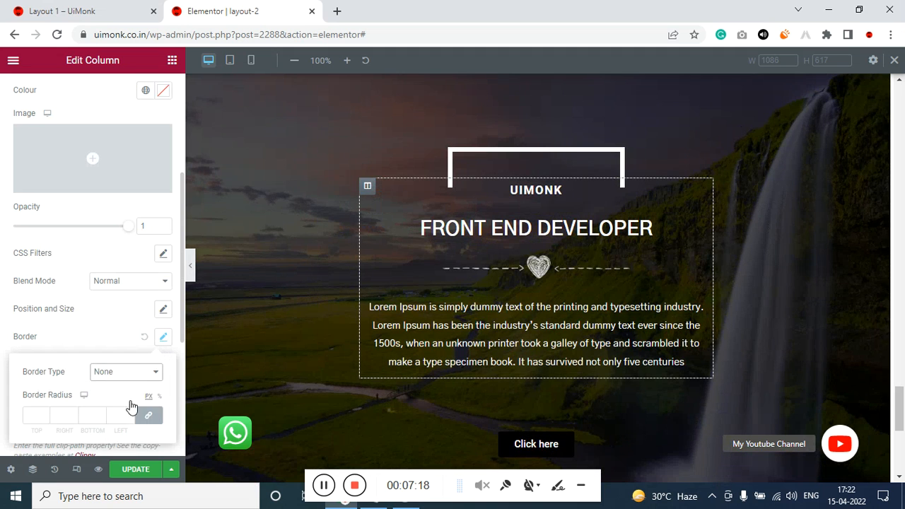
left_click(44, 417)
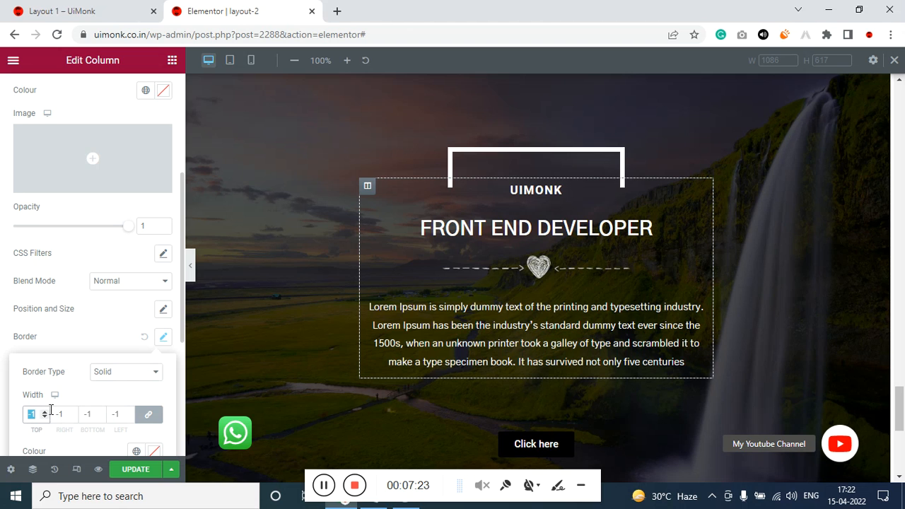
scroll(62, 369, "down", 3)
type("8")
- Set the After pseudo element's border colour to white (#FFFFFF)
scroll(112, 244, "up", 1)
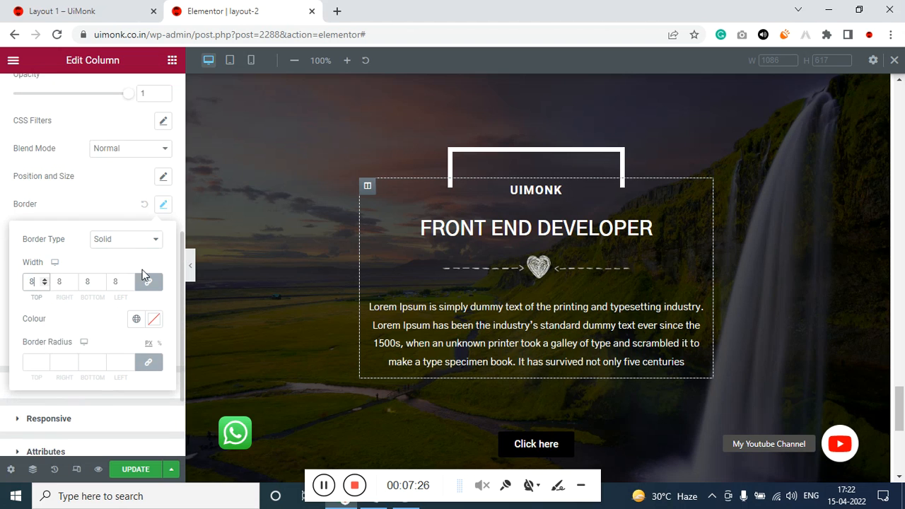
left_click(154, 319)
left_click_drag(104, 157, 63, 124)
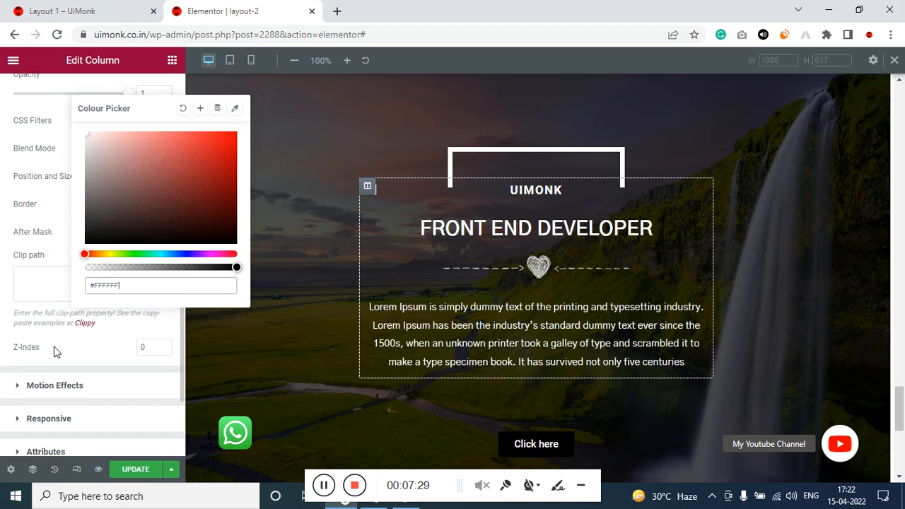
left_click(17, 362)
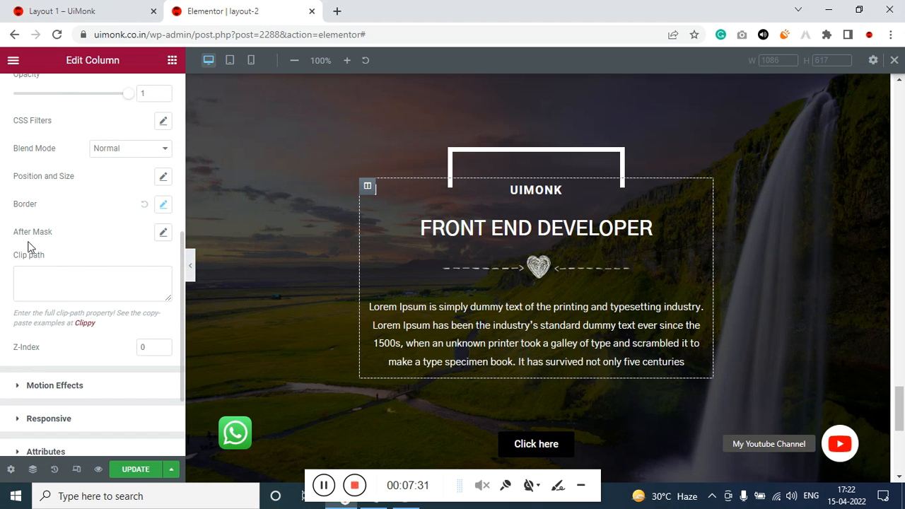
- Unlink the After pseudo element's border widths and set only the top width to 0
left_click(162, 205)
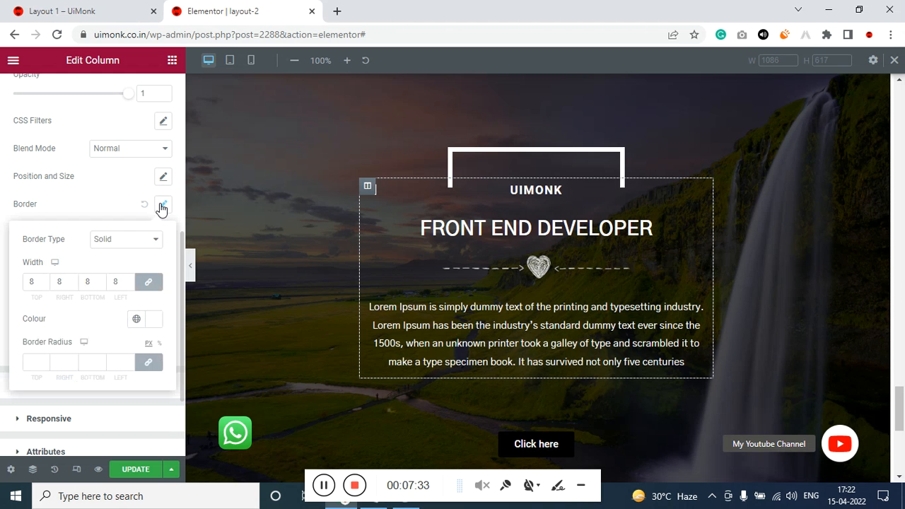
left_click(150, 283)
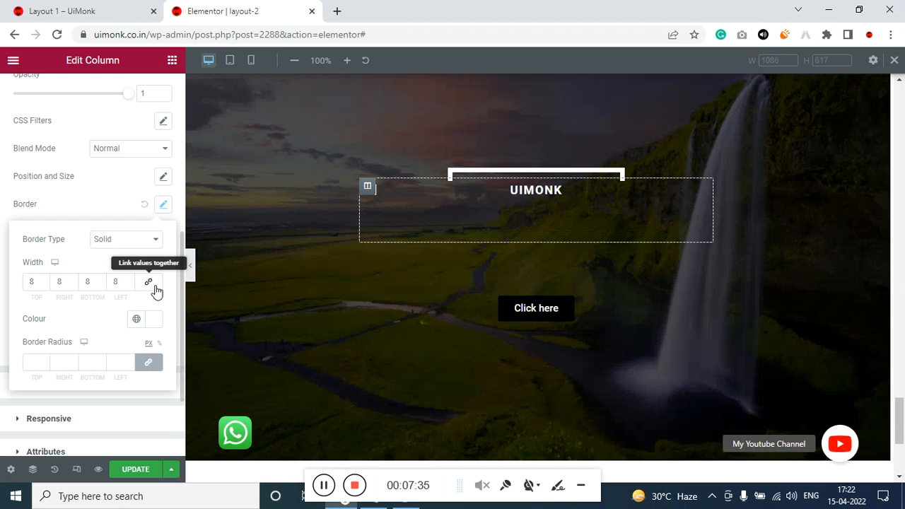
left_click_drag(35, 281, 19, 280)
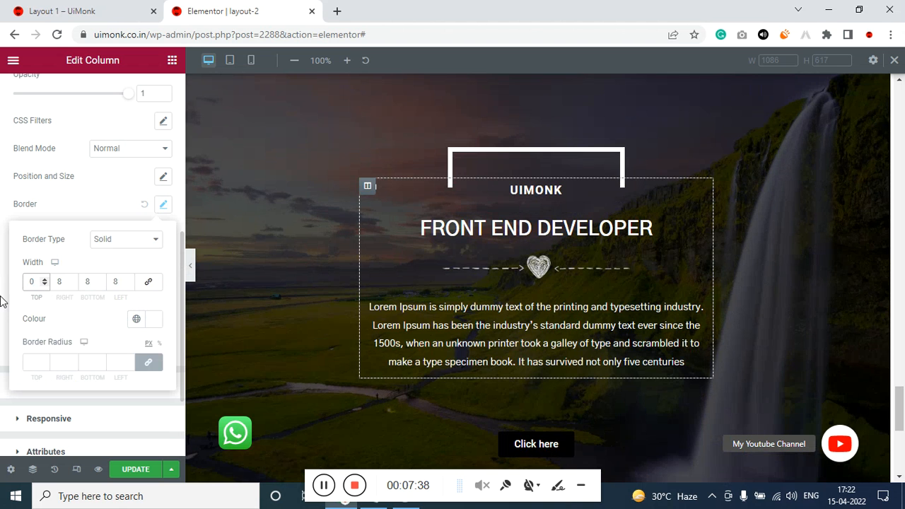
left_click(3, 209)
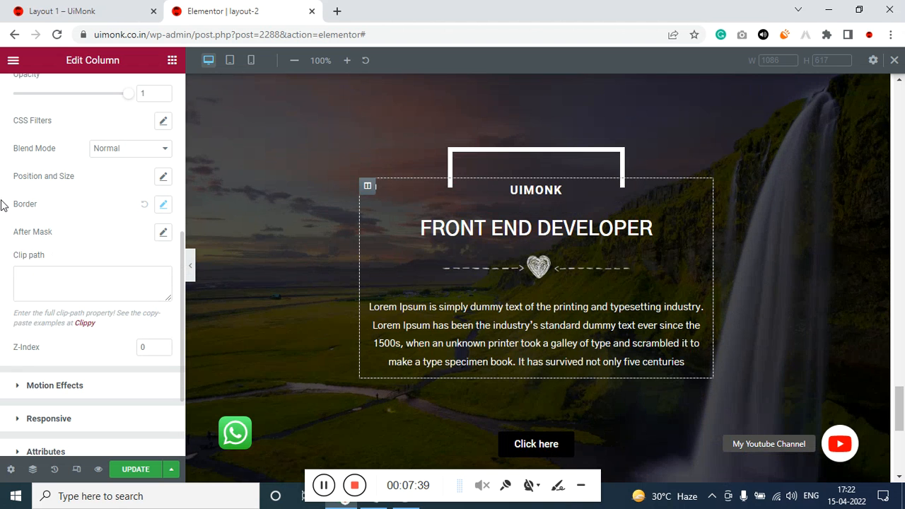
- Turn on custom position and size for the After pseudo element and set its height to 20%
left_click(163, 179)
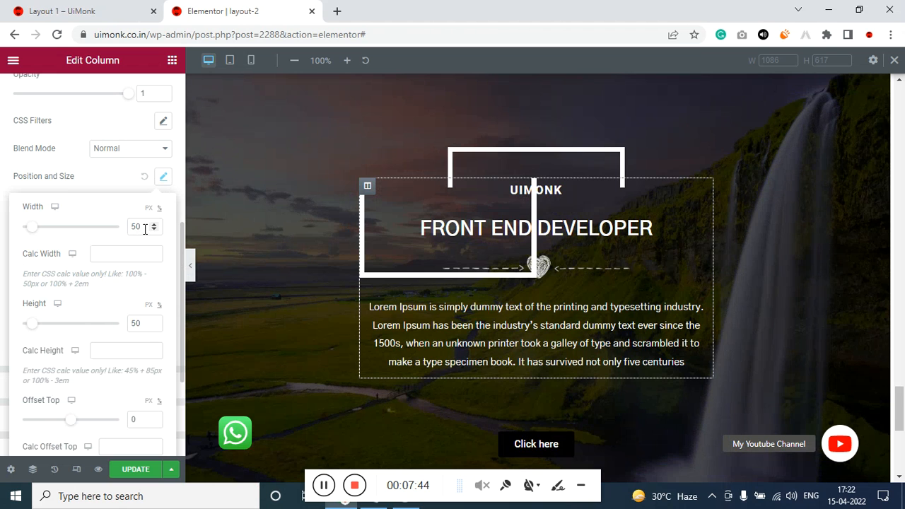
double_click(142, 324)
type("20")
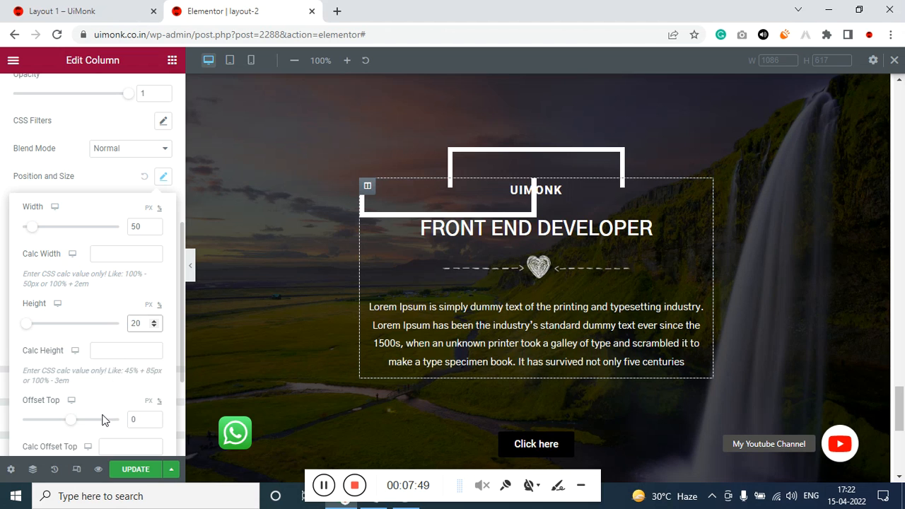
- Set the After pseudo element's left offset to 25%
scroll(111, 350, "down", 1)
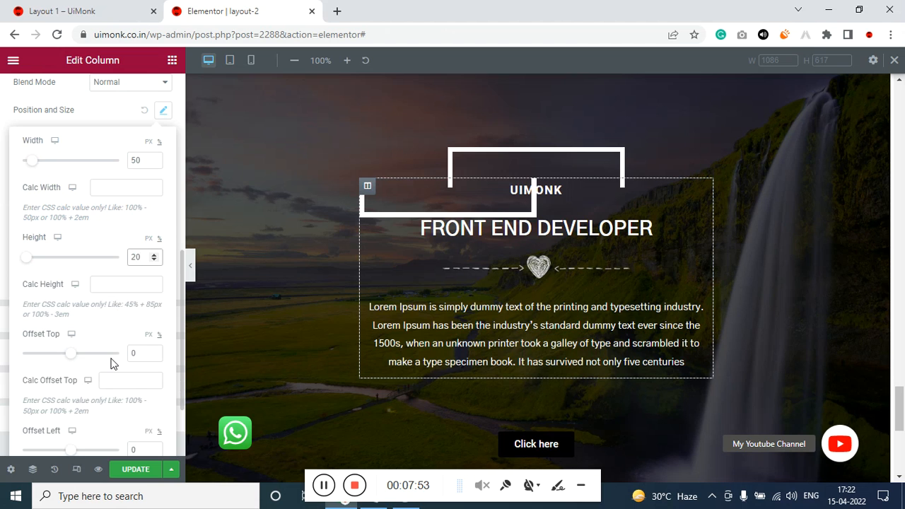
scroll(111, 363, "down", 1)
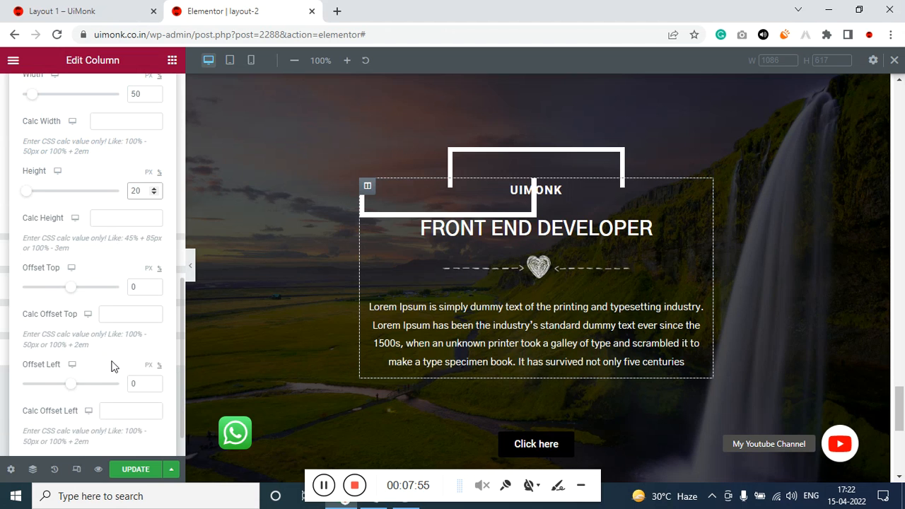
left_click(131, 384)
double_click(131, 384)
type("25")
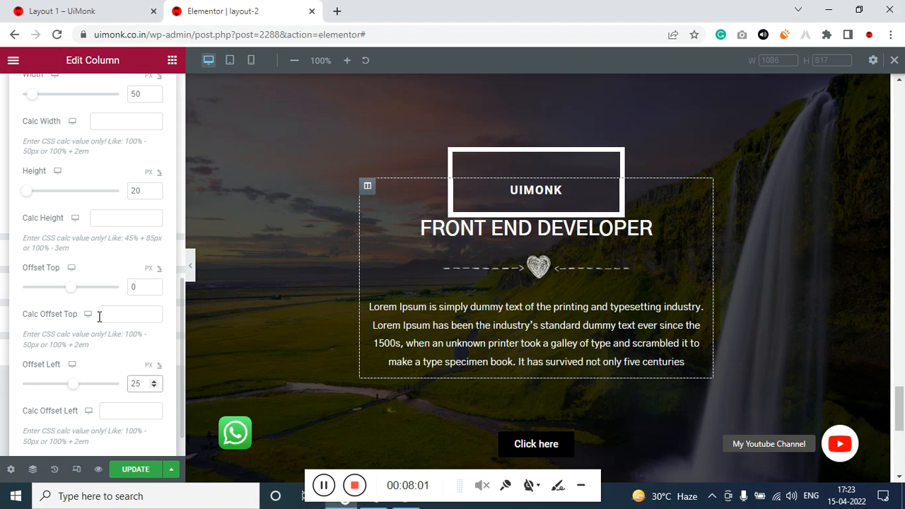
- Move the After pseudo element down to the column's lower edge with a top offset of 96%
left_click(72, 290)
mouse_move(71, 289)
left_mouse_down()
mouse_move(64, 289)
mouse_move(82, 291)
left_mouse_up()
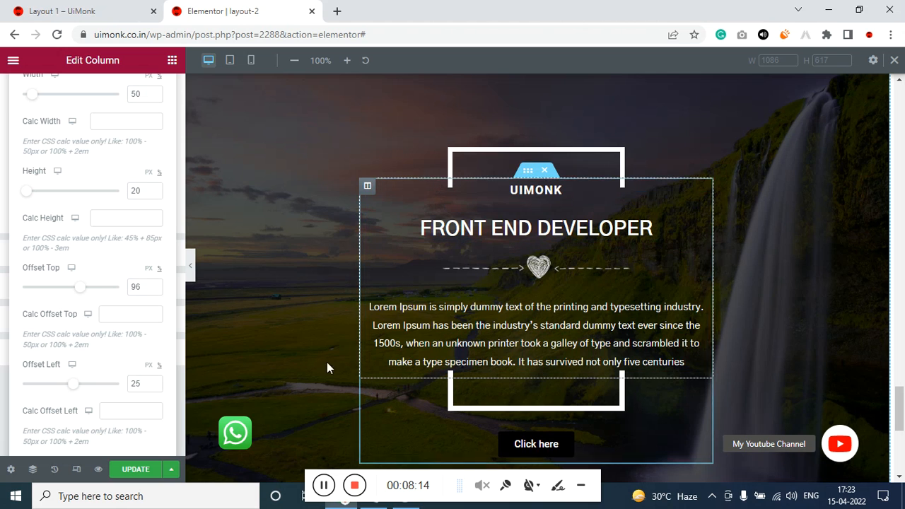
scroll(127, 264, "up", 1)
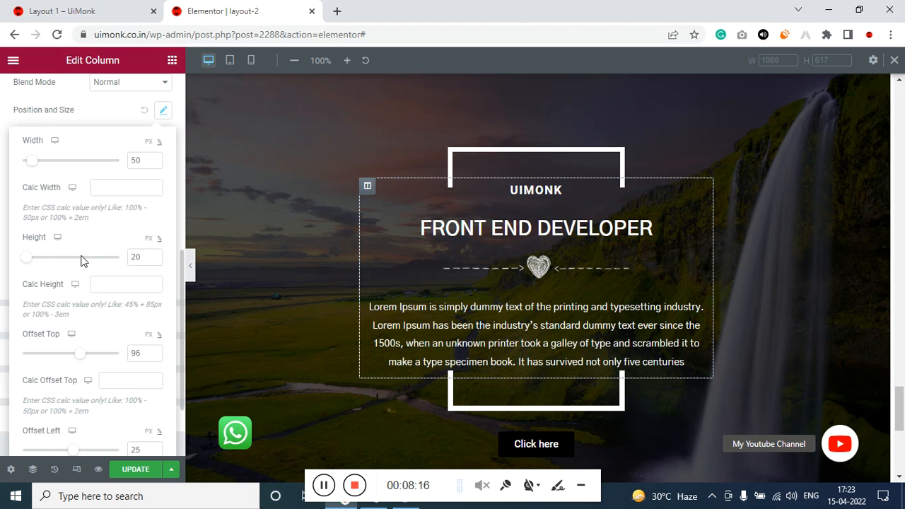
scroll(147, 265, "up", 2)
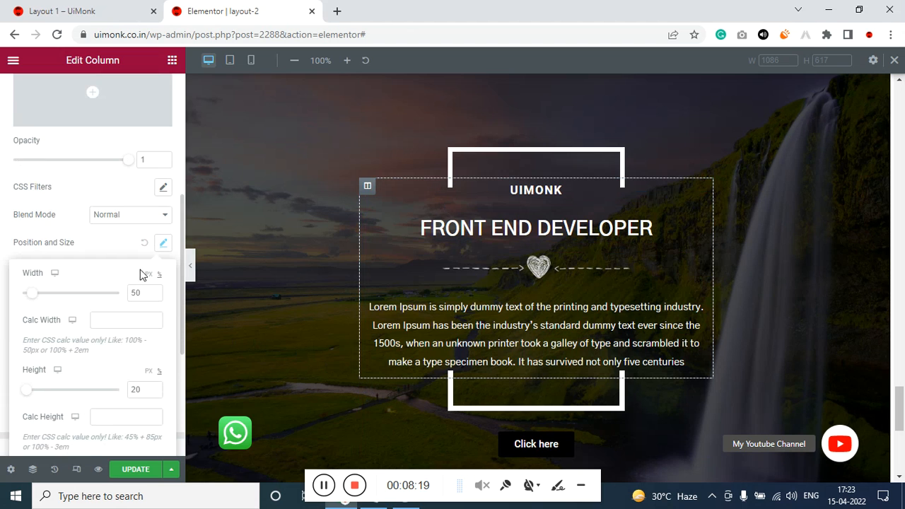
- Set the After pseudo element's width to 70%
double_click(129, 292)
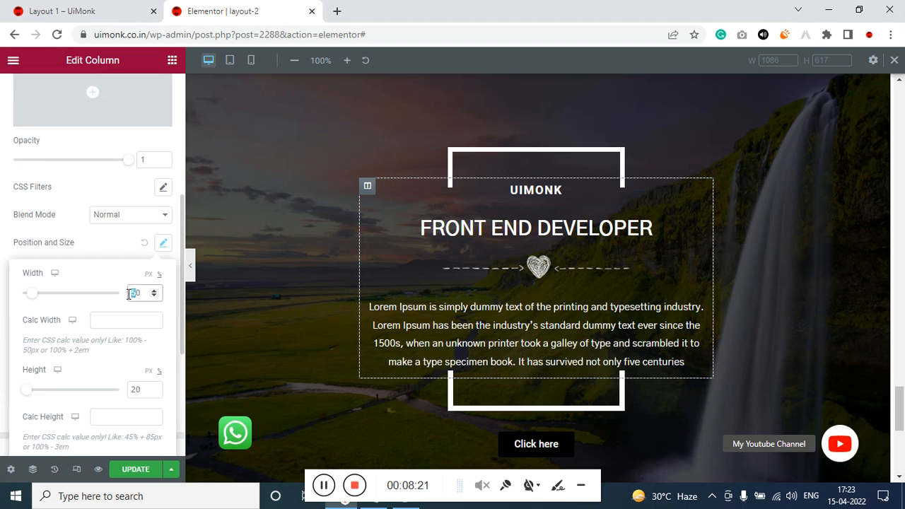
type("70")
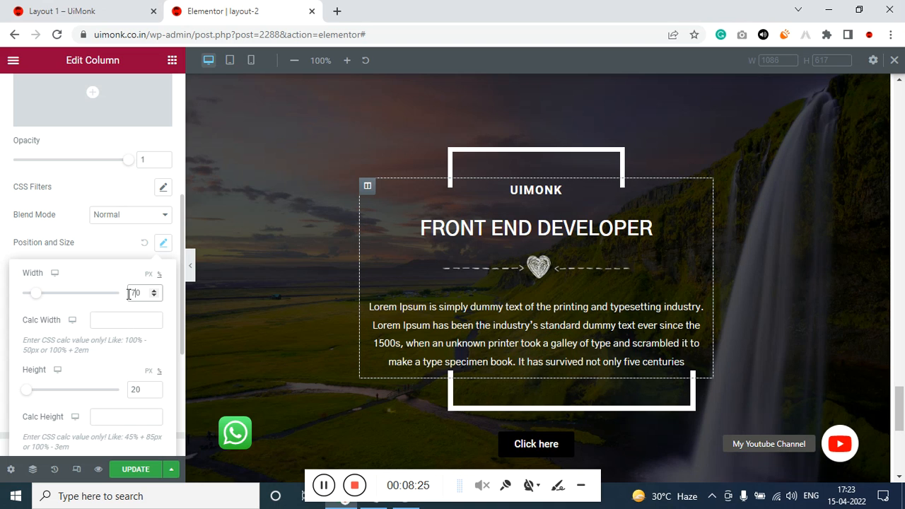
type("60")
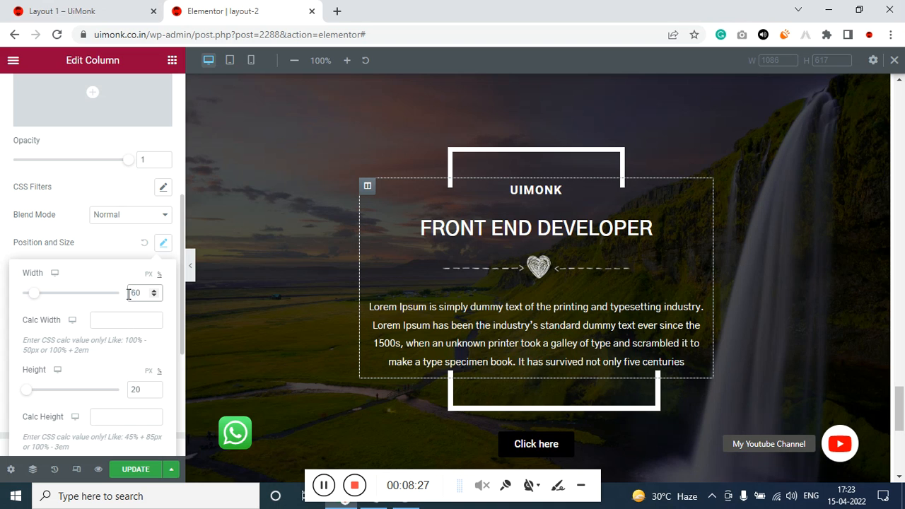
type("7")
- Set the After pseudo element's left offset to 15%
scroll(111, 354, "down", 3)
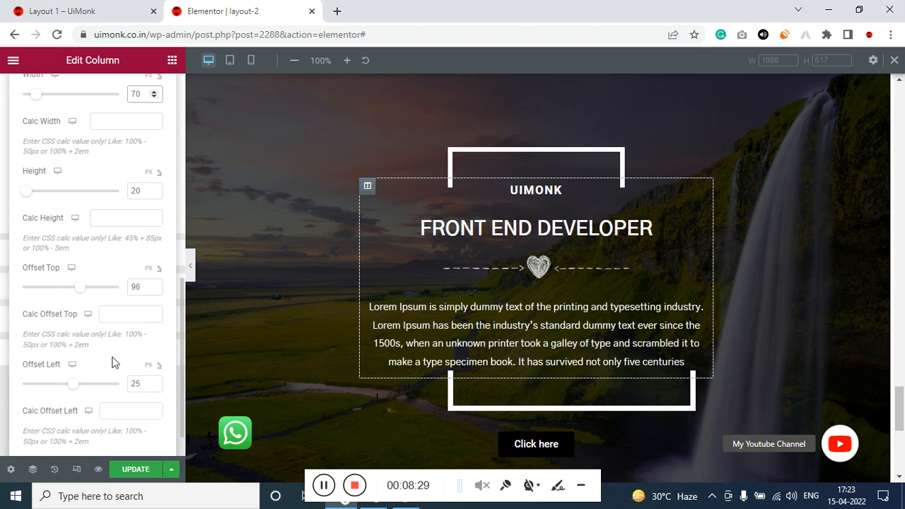
double_click(144, 383)
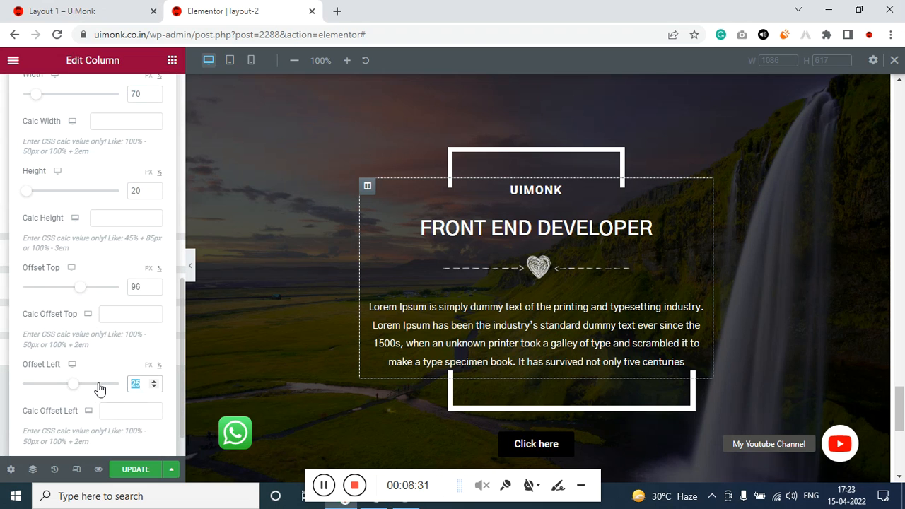
type("11")
key("ctrl+a")
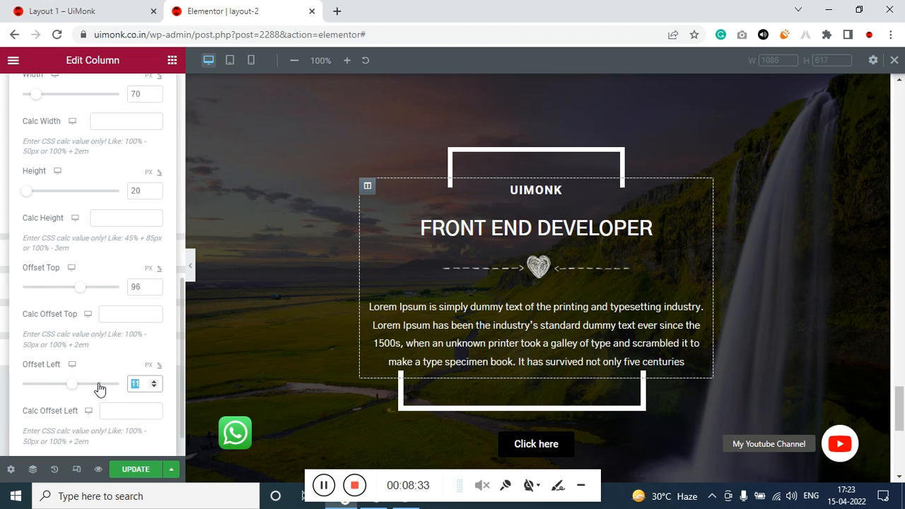
type("15")
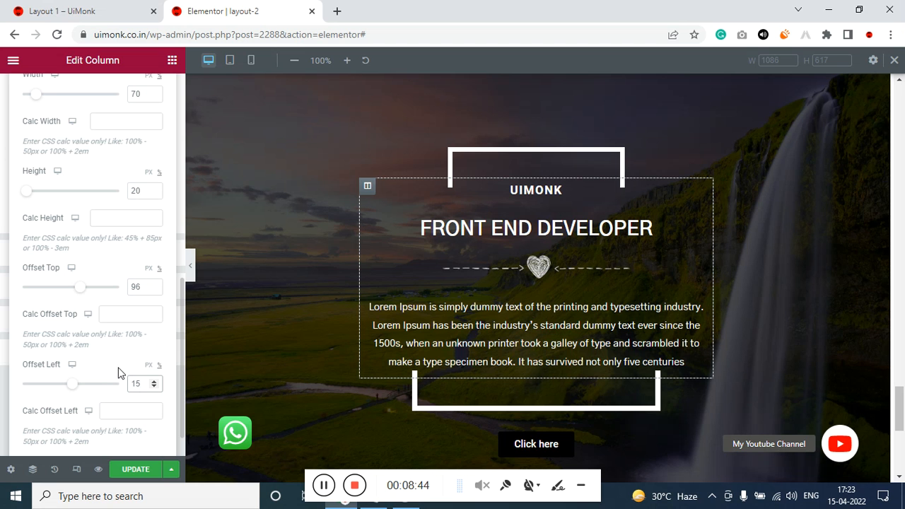
- Set the Before pseudo element's width to 70% in its position and size settings
scroll(326, 251, "up", 1)
scroll(137, 320, "up", 5)
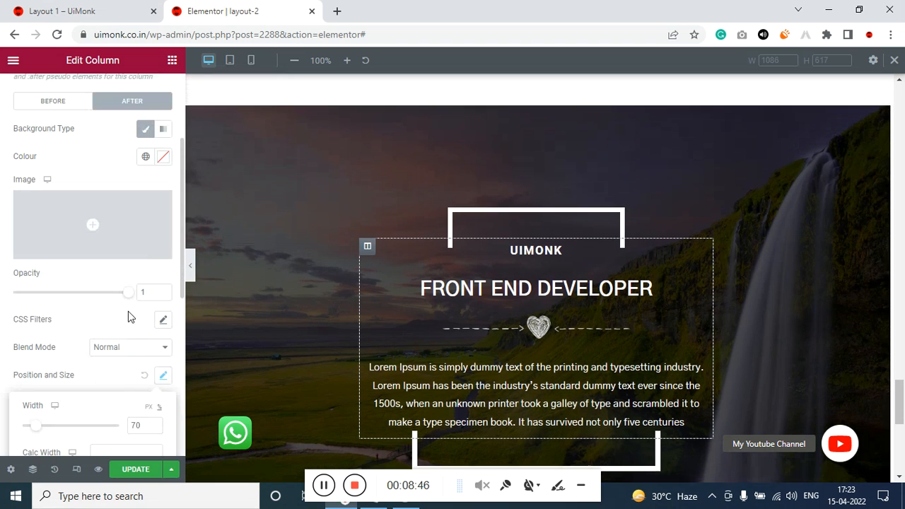
left_click(62, 102)
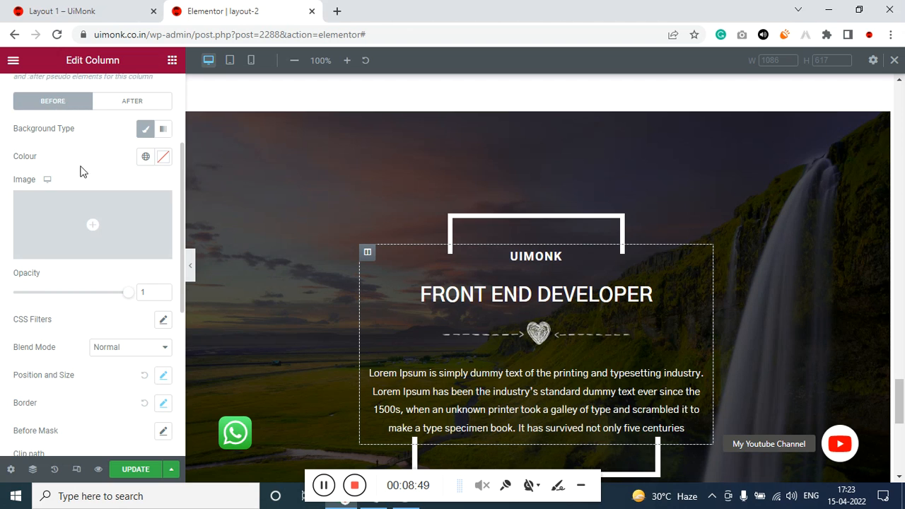
scroll(101, 299, "down", 3)
left_click(162, 179)
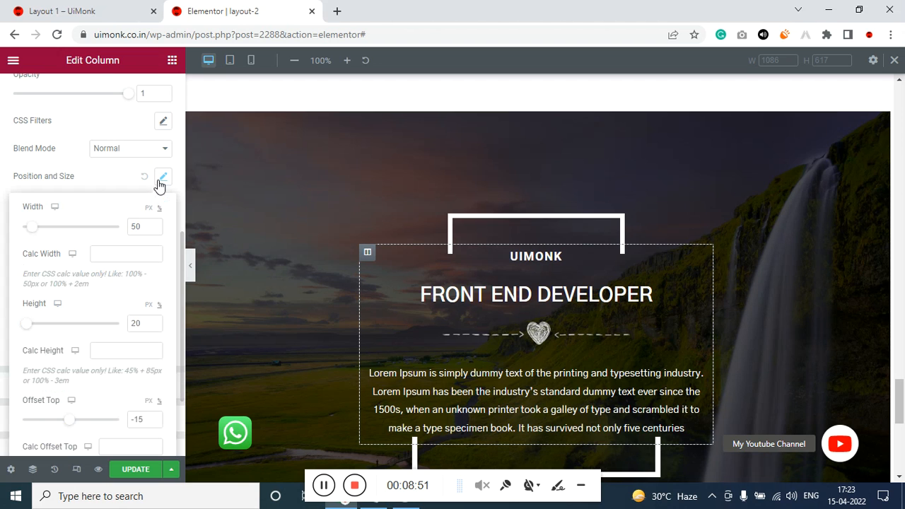
left_click_drag(147, 227, 133, 221)
type("70")
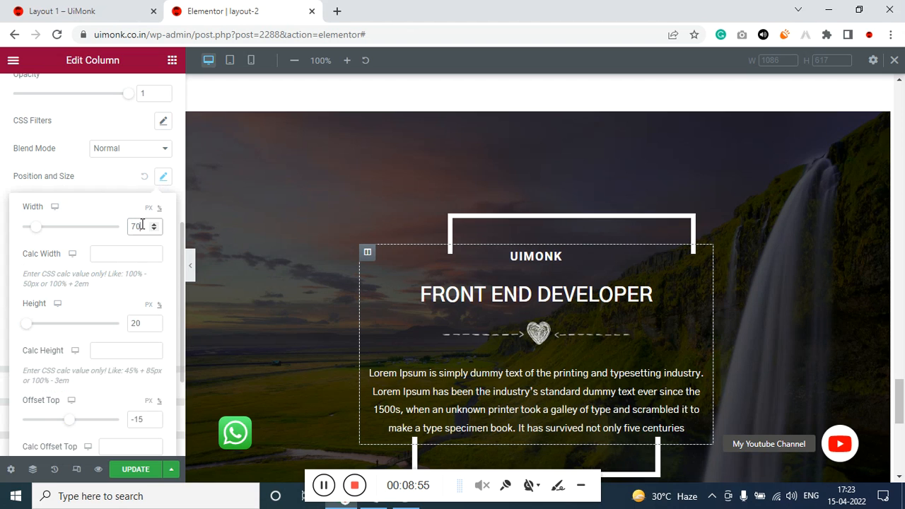
- Set the Before pseudo element's left offset to 15%
scroll(147, 297, "down", 2)
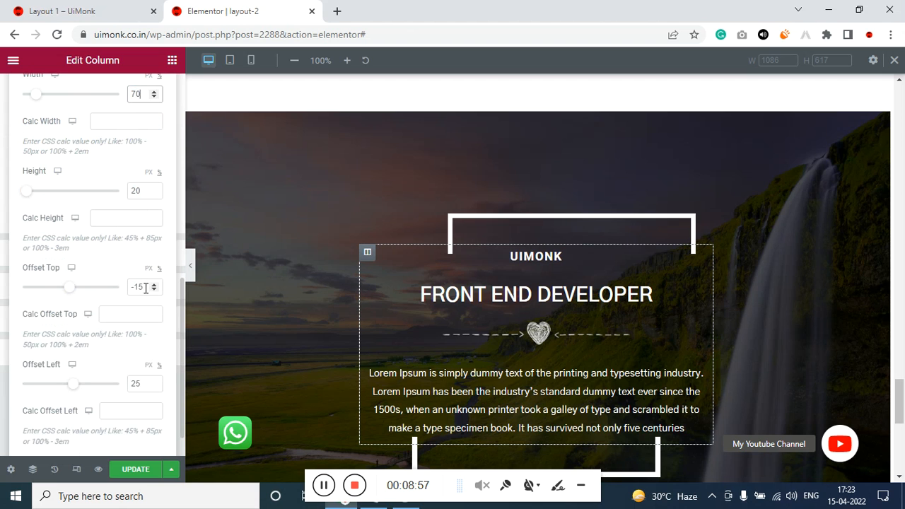
double_click(139, 385)
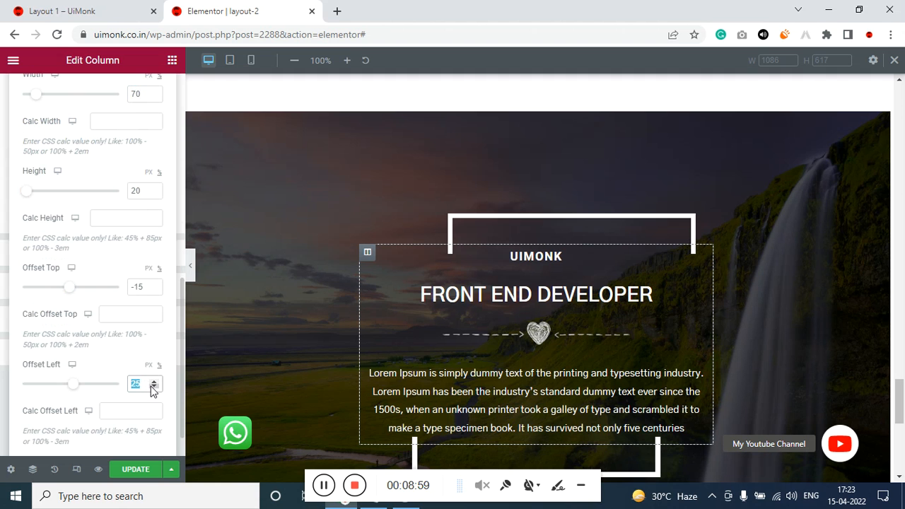
type("15")
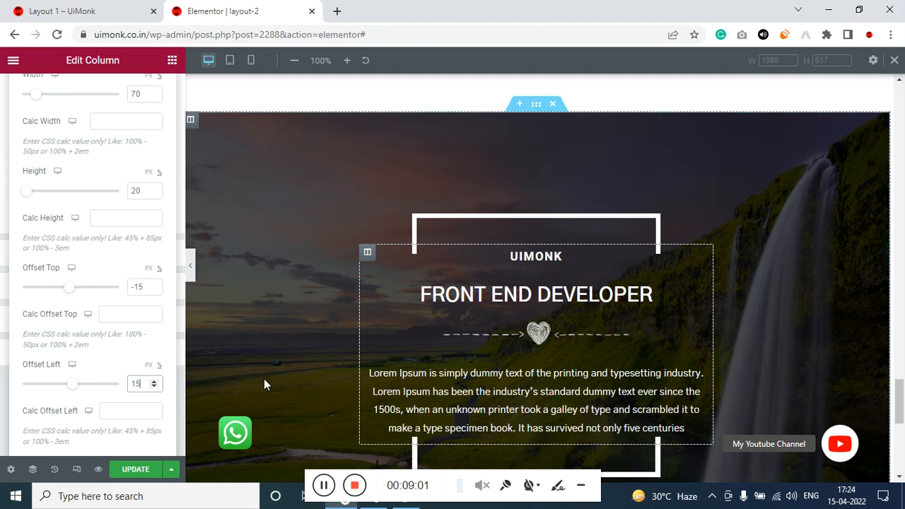
- Shorten the Lorem Ipsum paragraph so it ends after "industry's standard dummy"
scroll(446, 396, "down", 1)
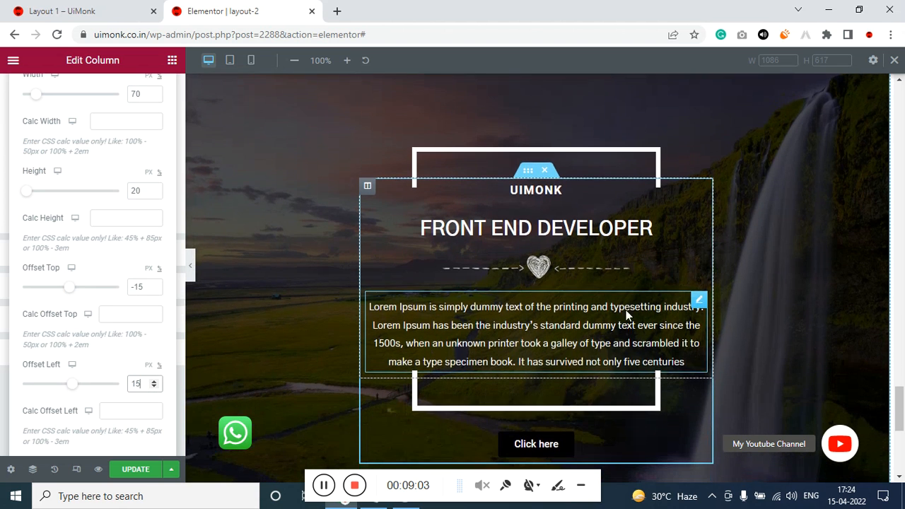
left_click(700, 300)
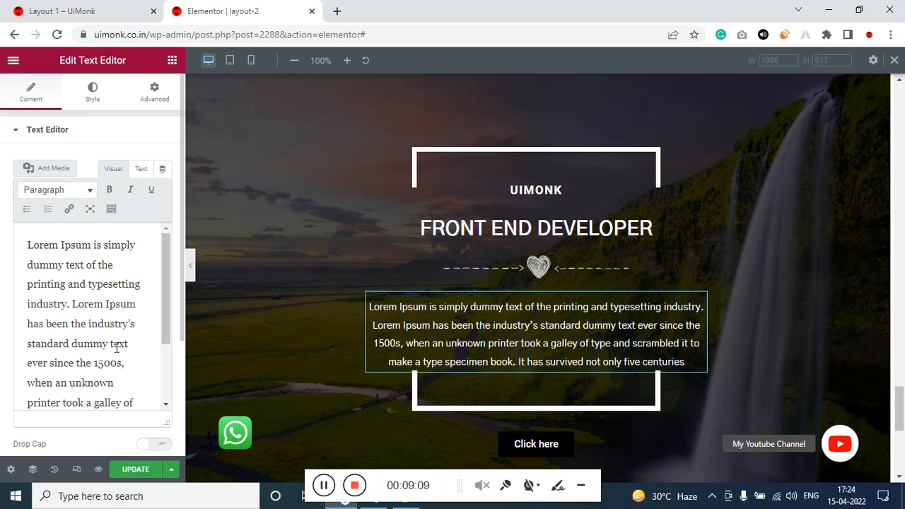
left_click_drag(110, 343, 159, 421)
key("BackSpace")
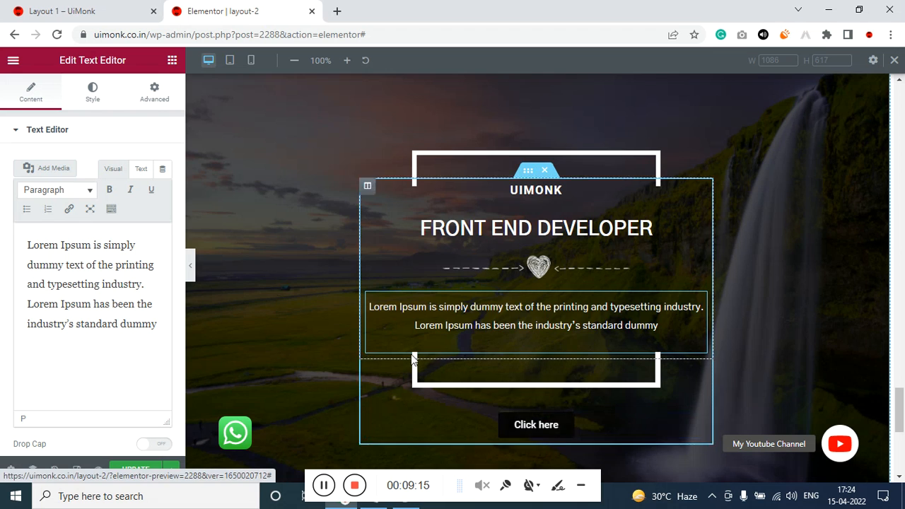
- Set the top margin of the column holding the Click here button to 120 px
scroll(330, 370, "down", 5)
scroll(466, 170, "up", 2)
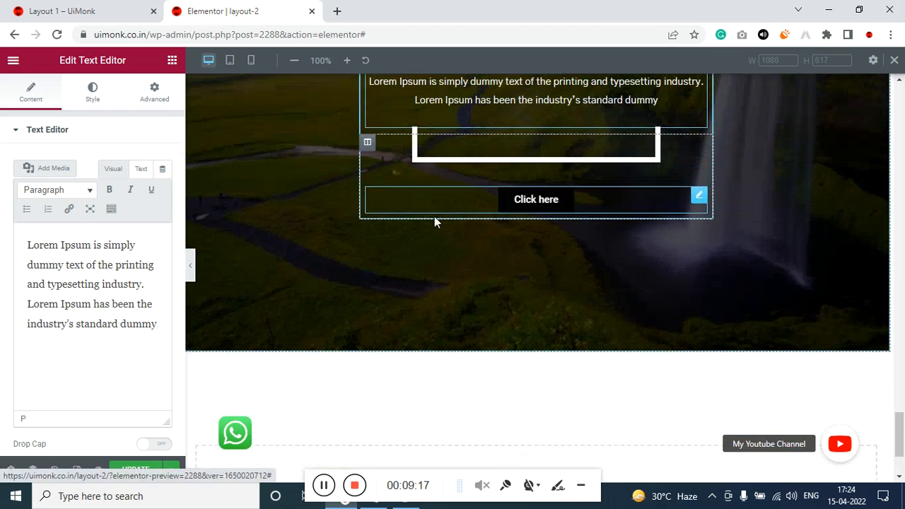
left_click(368, 170)
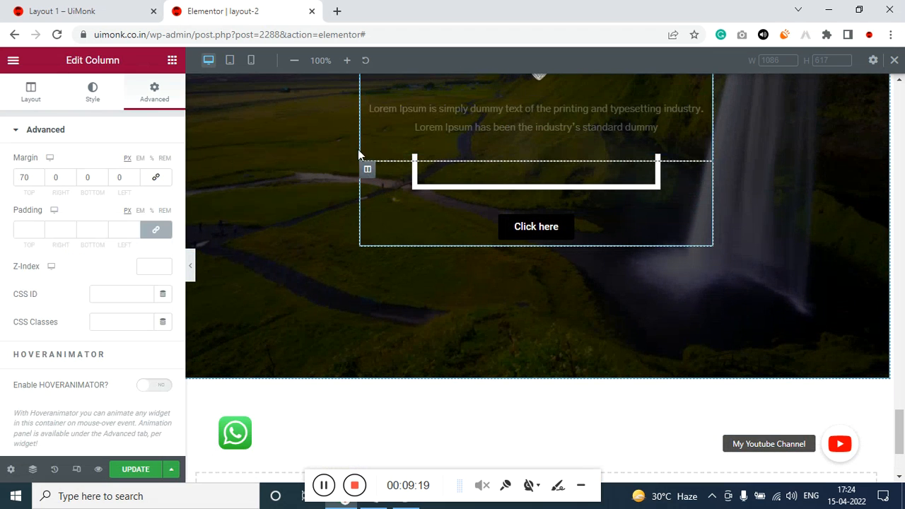
left_click_drag(24, 177, 5, 180)
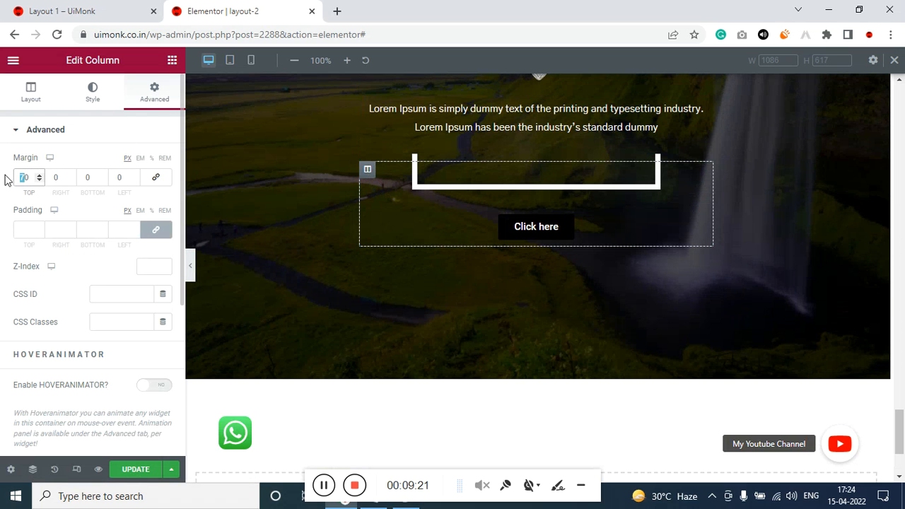
type("120")
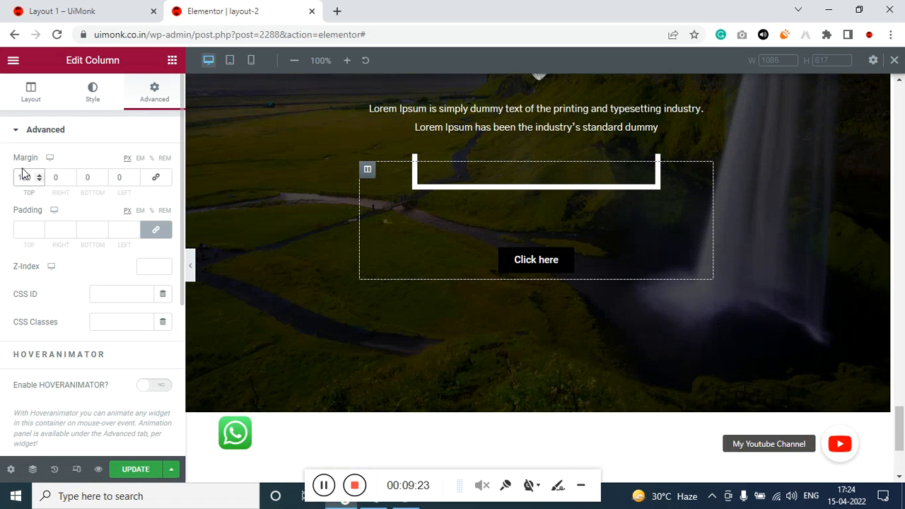
- Enable pseudo elements for the button's column and choose the classic background type for its Before element
scroll(300, 312, "up", 2)
scroll(300, 312, "down", 1)
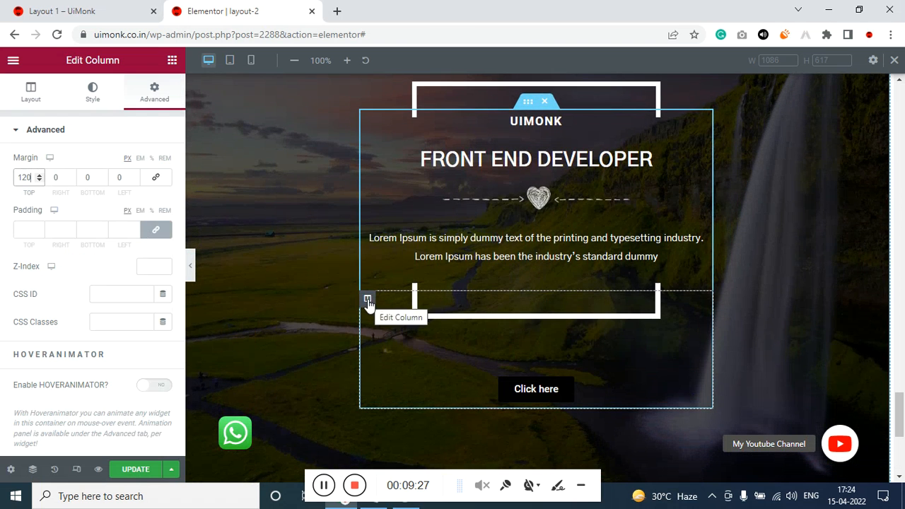
left_click(140, 99)
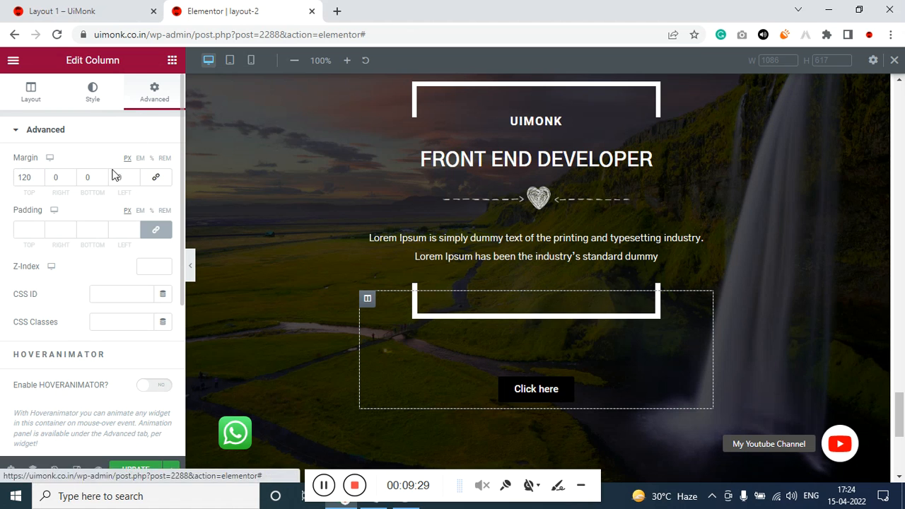
scroll(61, 369, "down", 4)
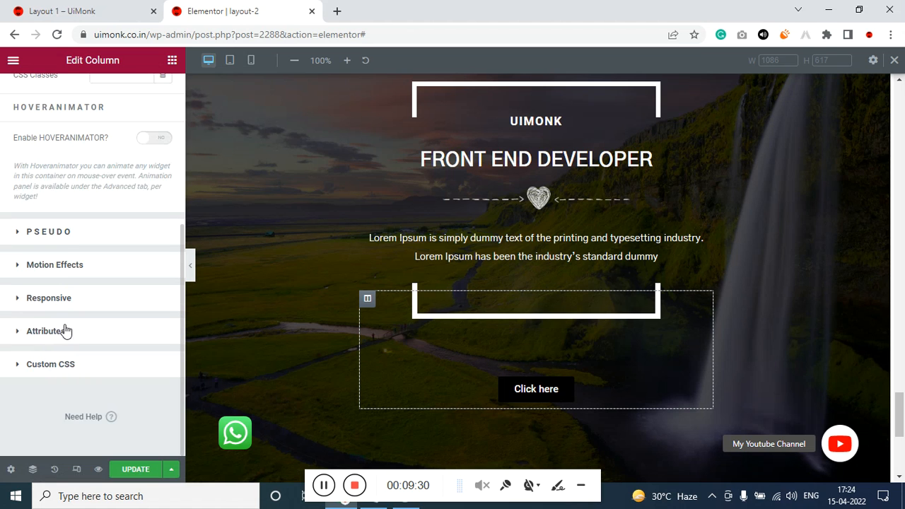
left_click(80, 235)
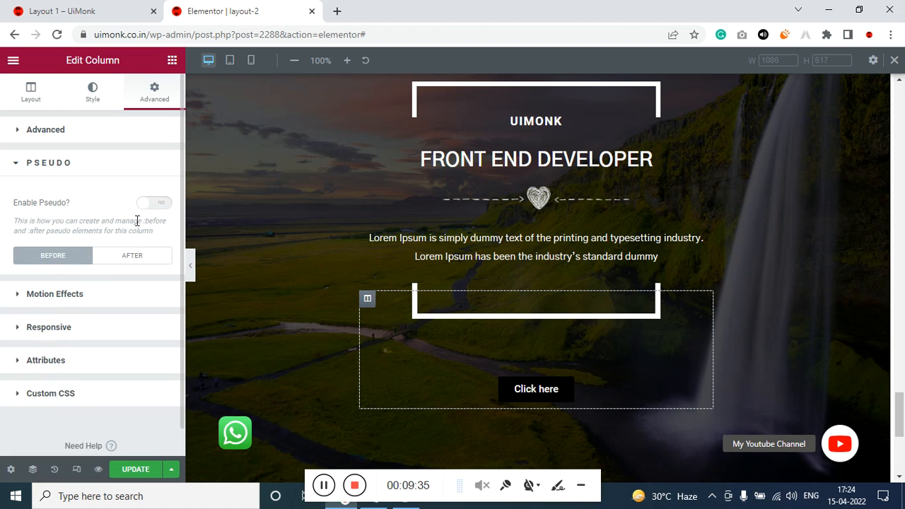
left_click(155, 204)
left_click(156, 205)
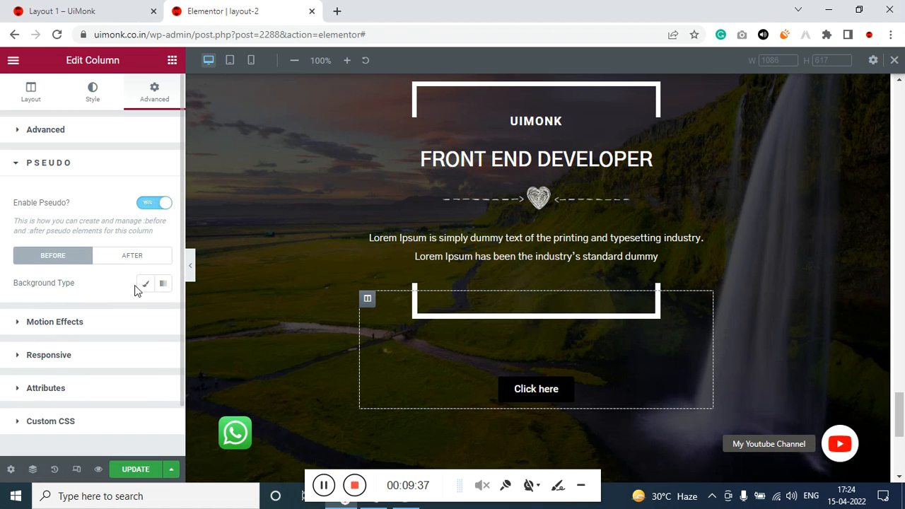
left_click(143, 286)
- Give the button column's Before pseudo element a solid border, unlink its widths and edit only the left width
scroll(32, 354, "down", 4)
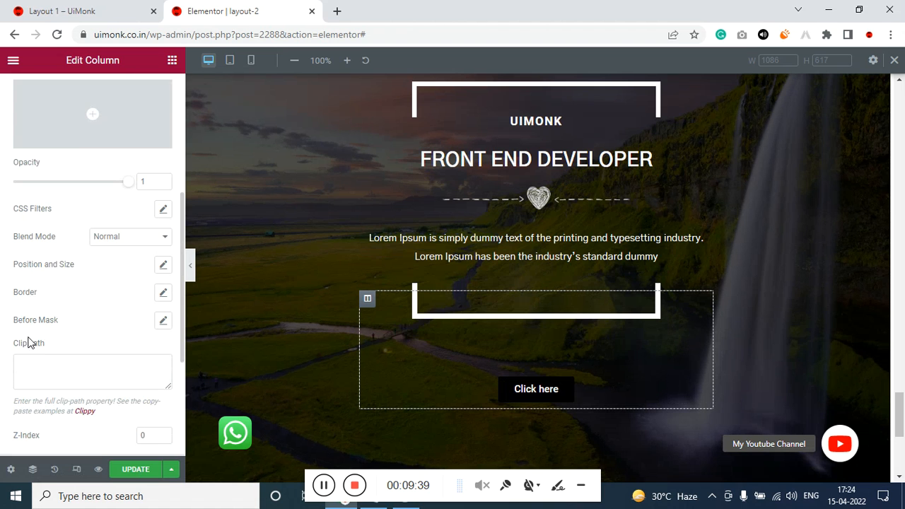
left_click(164, 295)
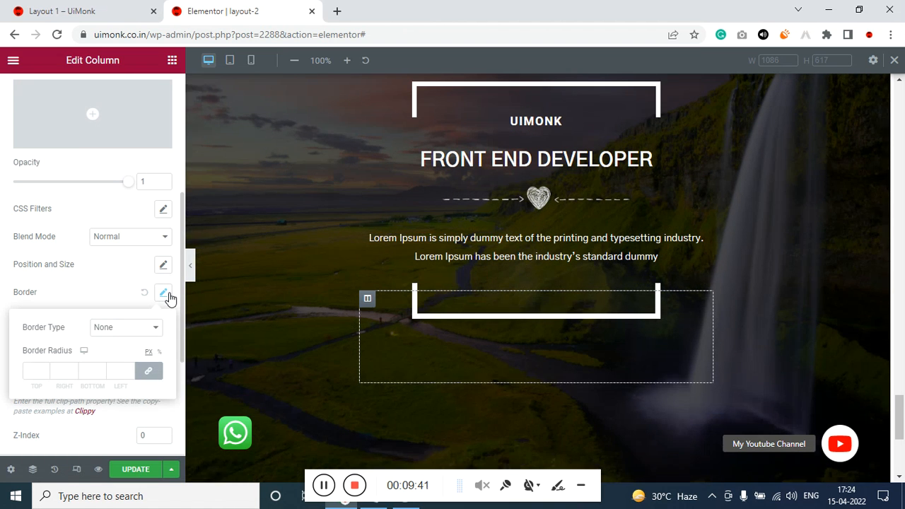
left_click(154, 325)
left_click(128, 350)
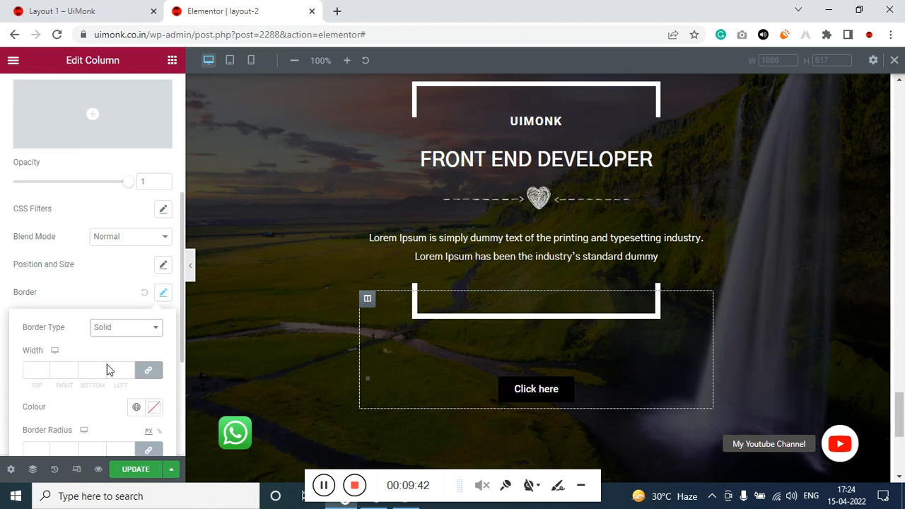
left_click(149, 370)
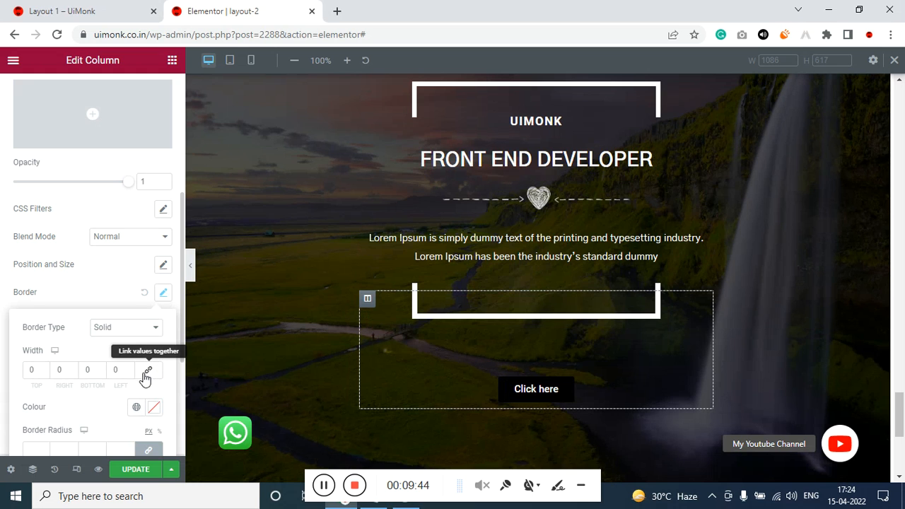
left_click(66, 369)
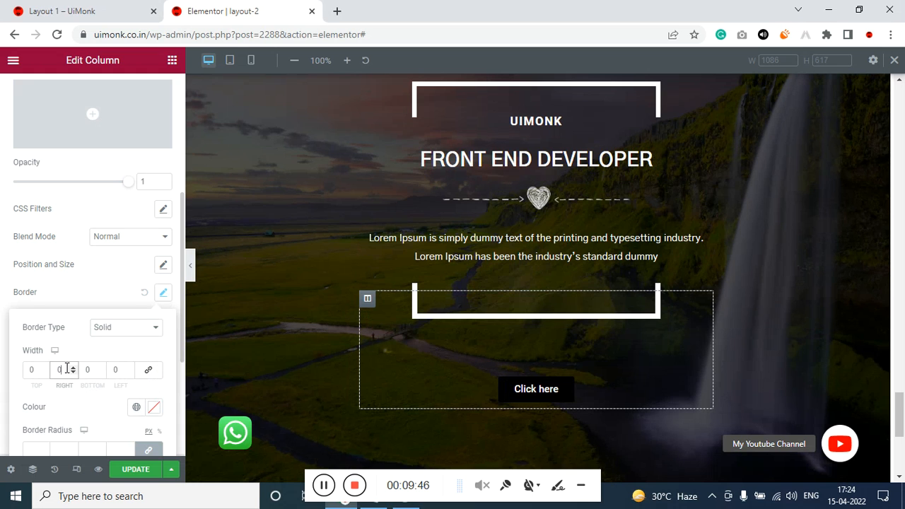
left_click(126, 372)
double_click(120, 369)
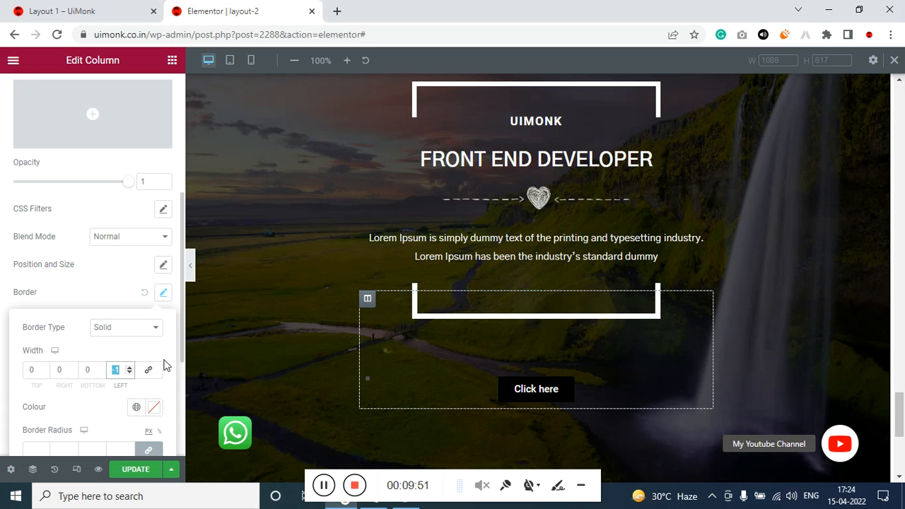
- Set the border colour of the button column's Before pseudo element to #FFFFFF
left_click(154, 408)
type("#FFFFFF")
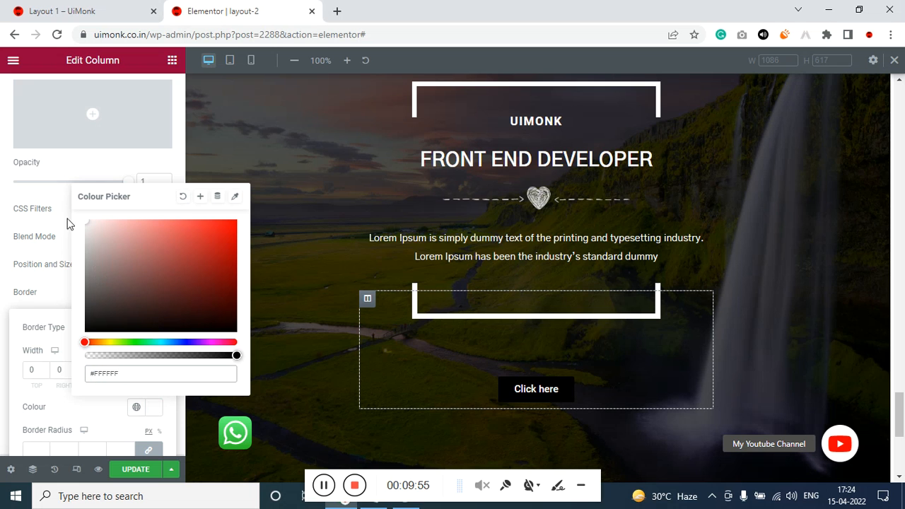
left_click(3, 240)
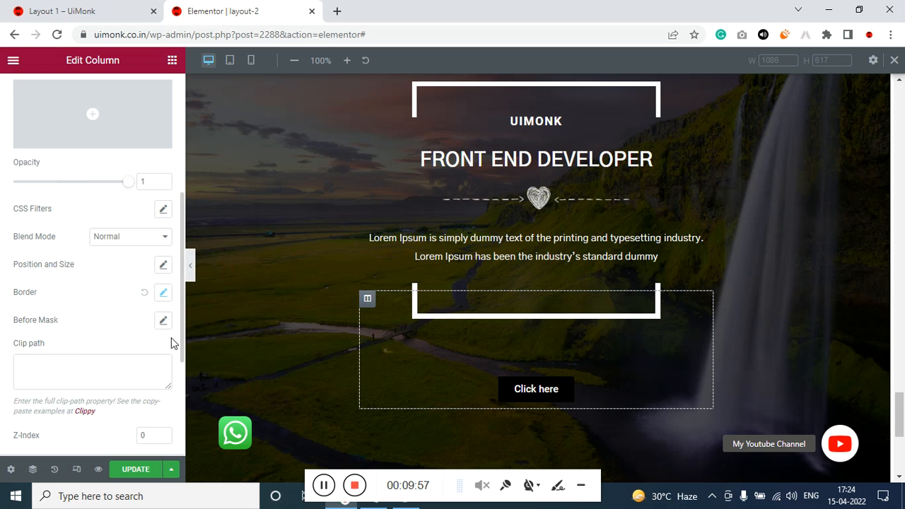
- Set the calculated left offset of the button column's Before pseudo element to 50% - 8px
left_click(163, 266)
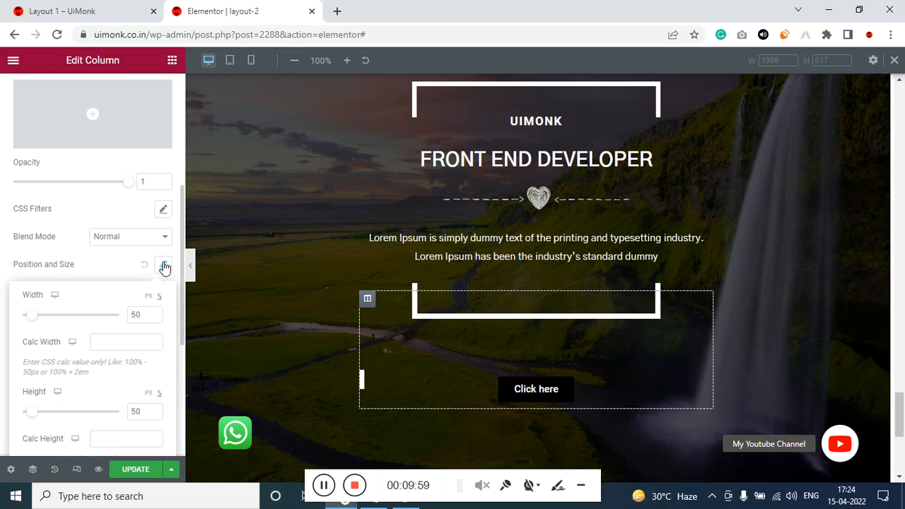
scroll(13, 329, "down", 1)
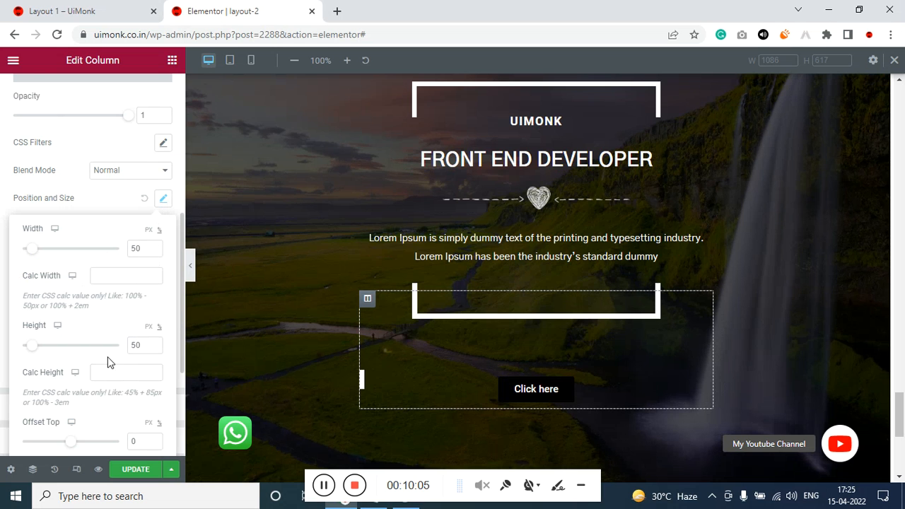
scroll(123, 366, "down", 1)
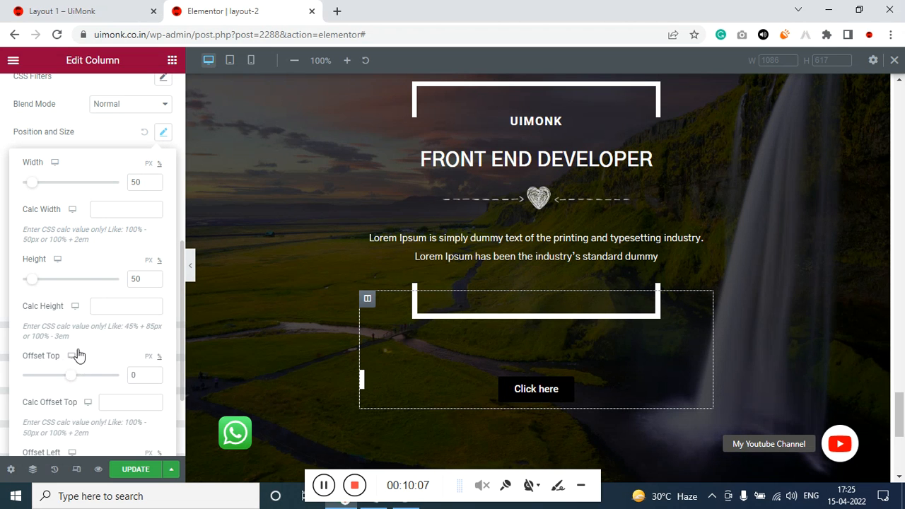
scroll(118, 393, "down", 1)
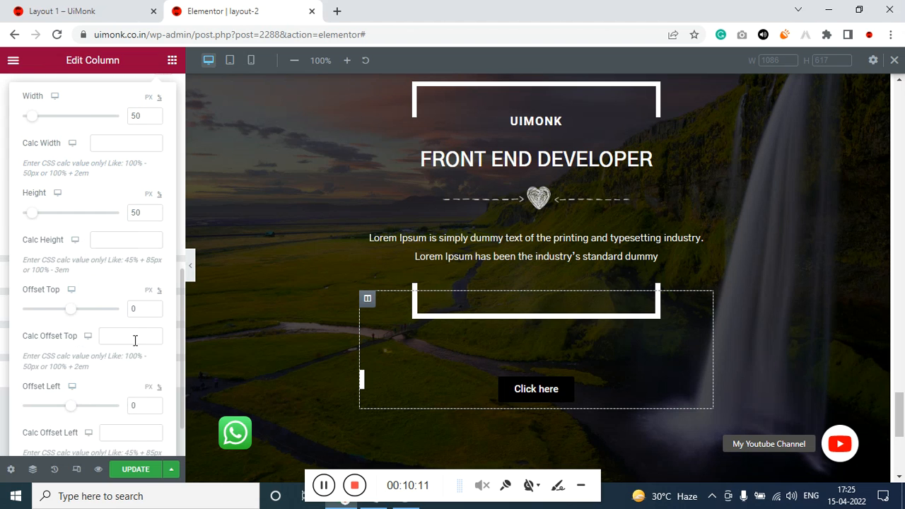
scroll(130, 431, "down", 1)
left_click(129, 372)
type("50%")
type("% -")
type(" 8px")
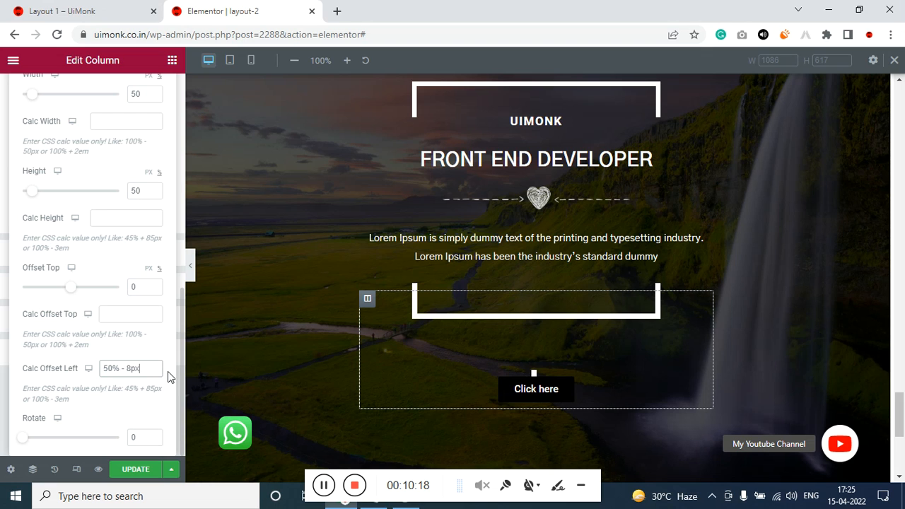
- Give the button column's Before pseudo element a calculated top offset of -100% and a height of 81 px
left_click(138, 317)
type("-100%")
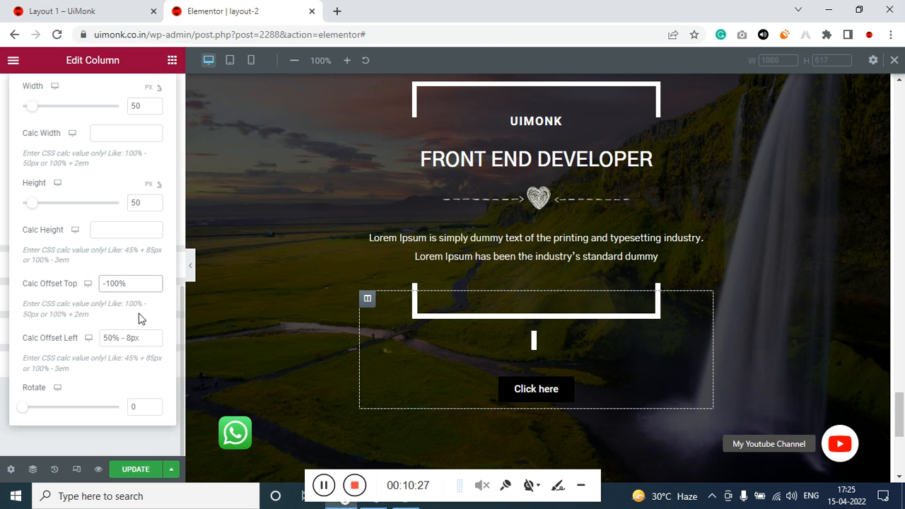
scroll(133, 319, "up", 2)
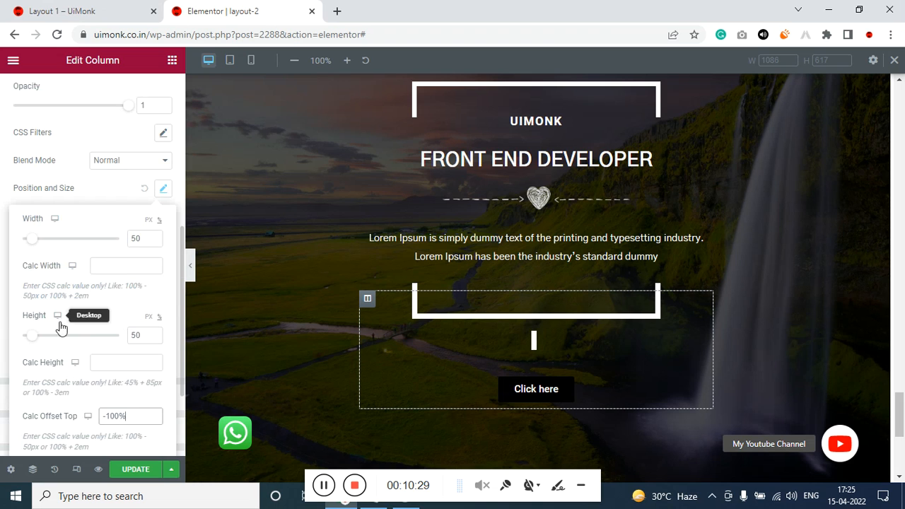
left_click_drag(35, 340, 39, 338)
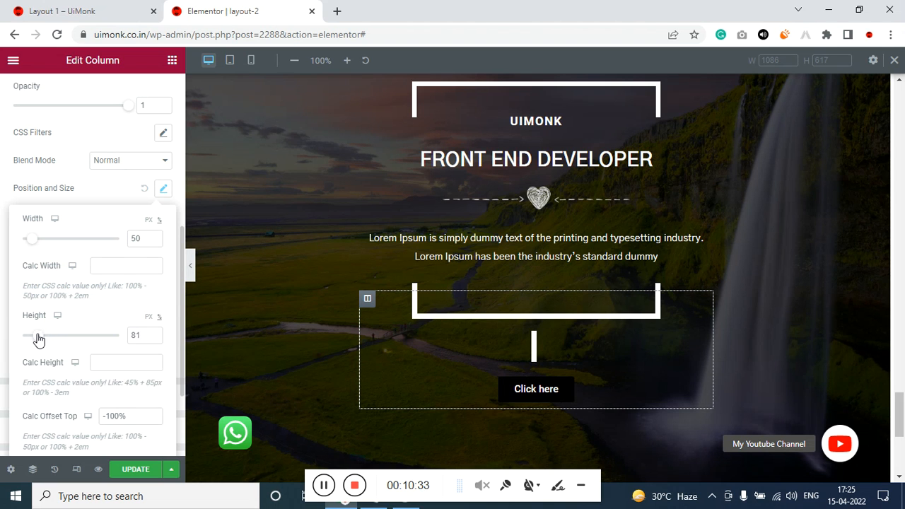
scroll(39, 304, "up", 3)
left_click(4, 302)
scroll(35, 366, "down", 2)
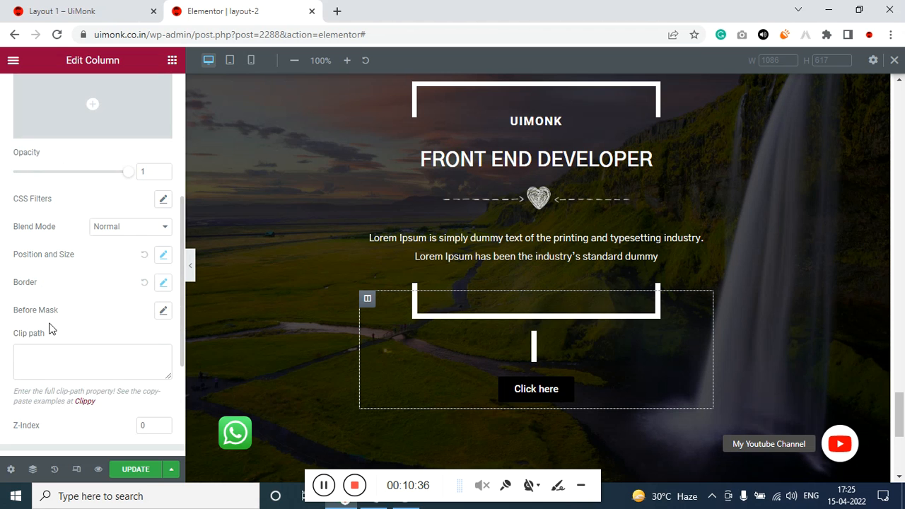
- Set the left border width of the button column's Before pseudo element to 4 and update the page
left_click(164, 282)
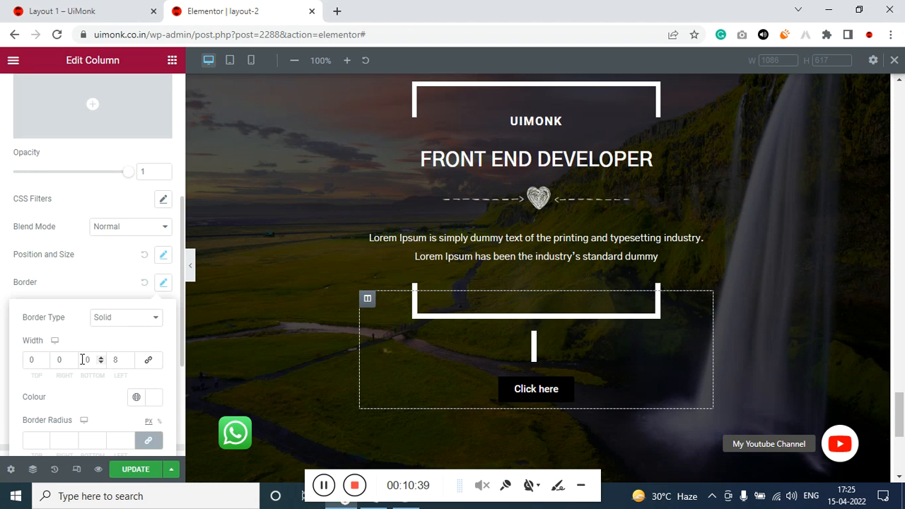
double_click(116, 361)
type("4")
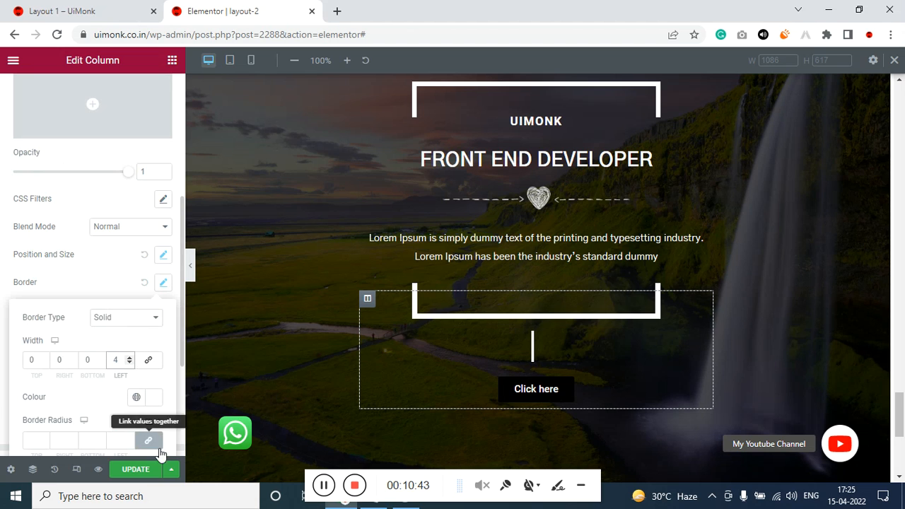
left_click(135, 469)
- Compare the finished section with the reference design on the Layout 1 page
scroll(252, 194, "up", 2)
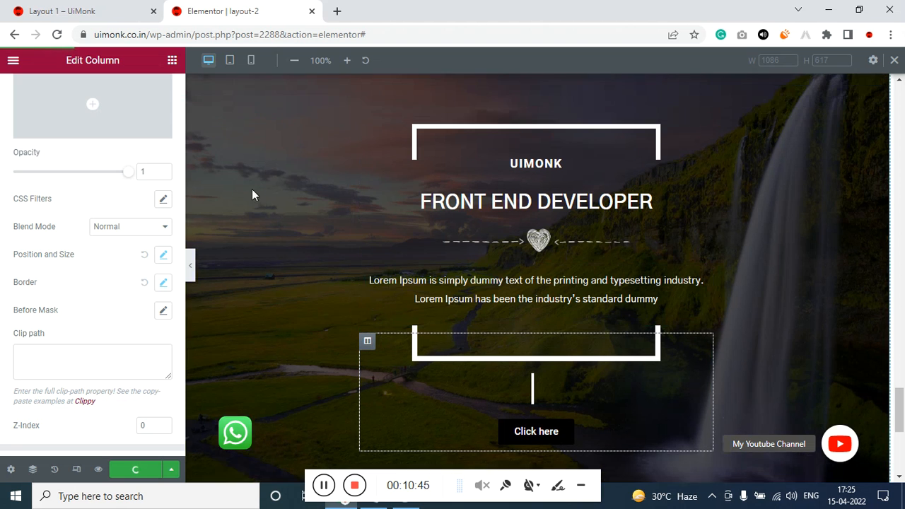
scroll(253, 226, "down", 2)
left_click(80, 8)
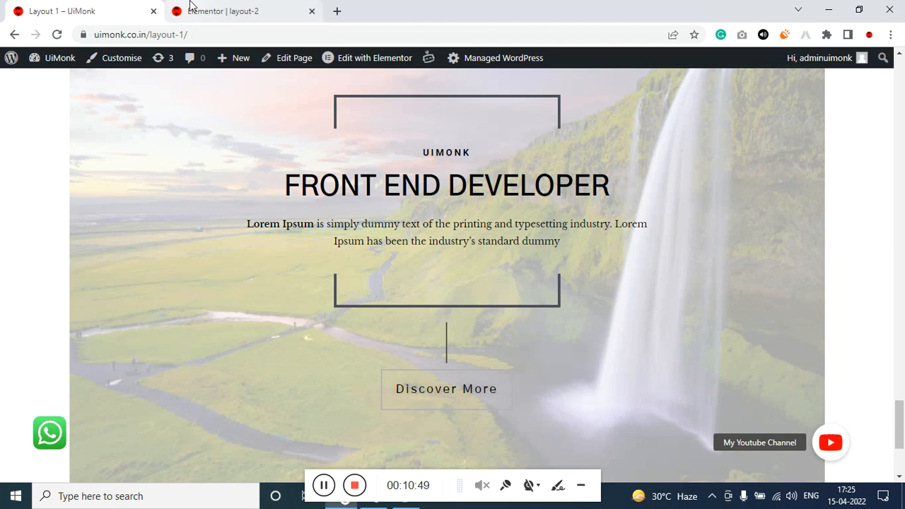
left_click(227, 10)
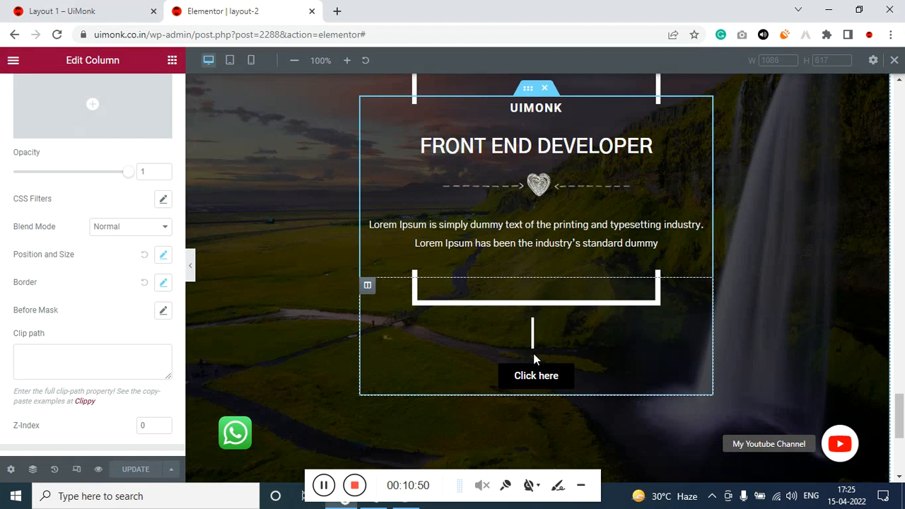
- Review the whole section in the desktop view and in the tablet preview
scroll(122, 231, "up", 5)
scroll(313, 346, "up", 1)
scroll(315, 346, "up", 1)
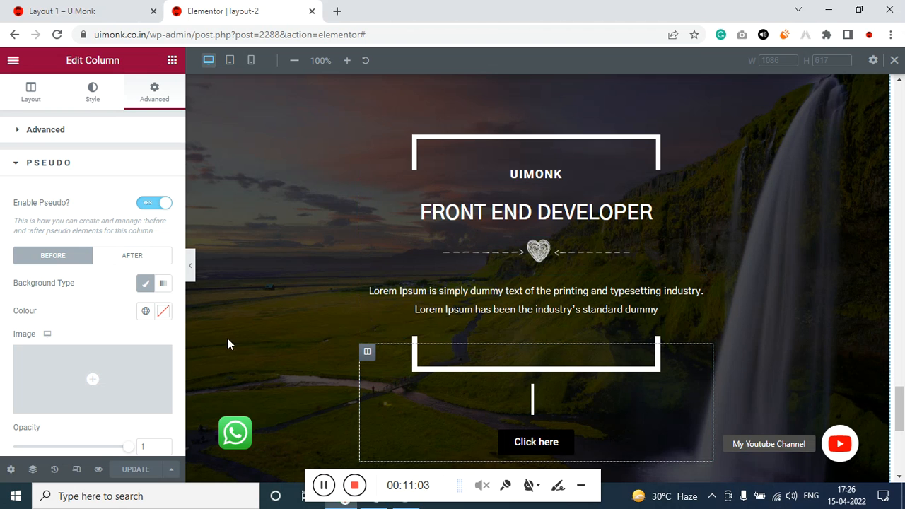
left_click(230, 63)
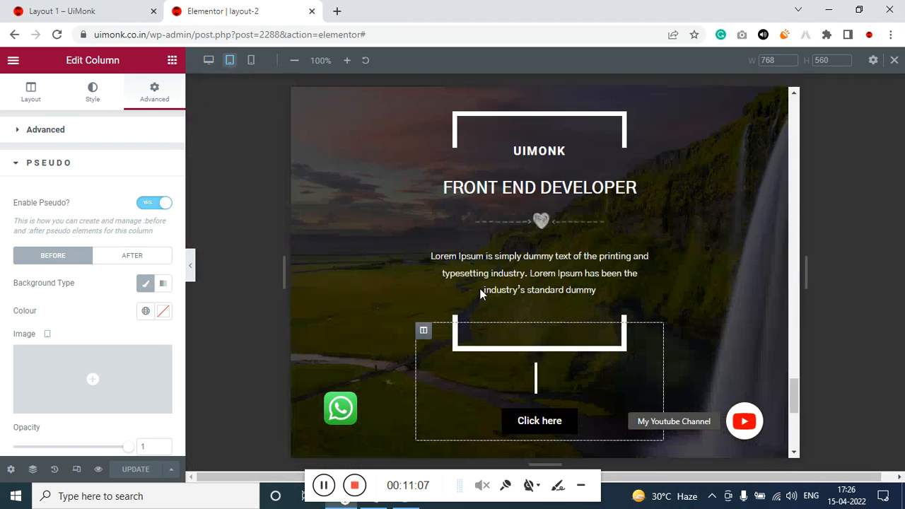
scroll(478, 330, "up", 1)
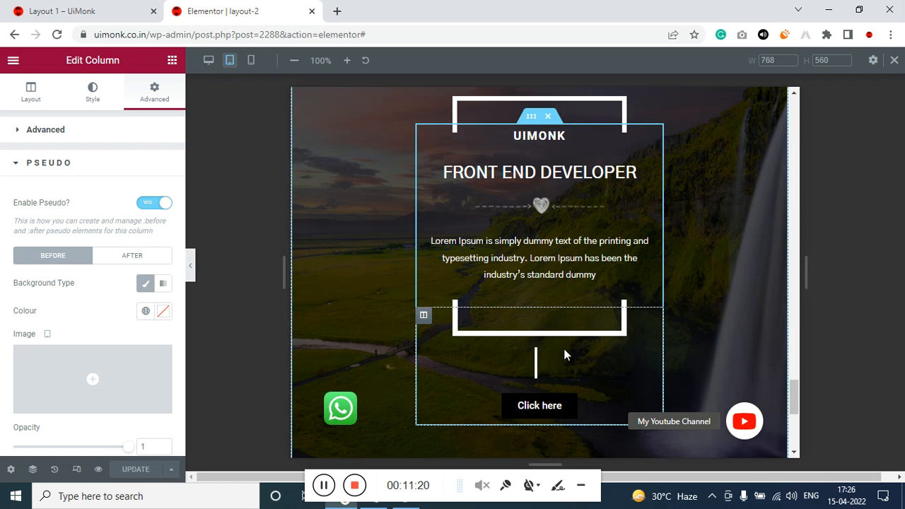
- For the mobile view, set the inner section's size method to Units and its width to 80%
left_click(252, 62)
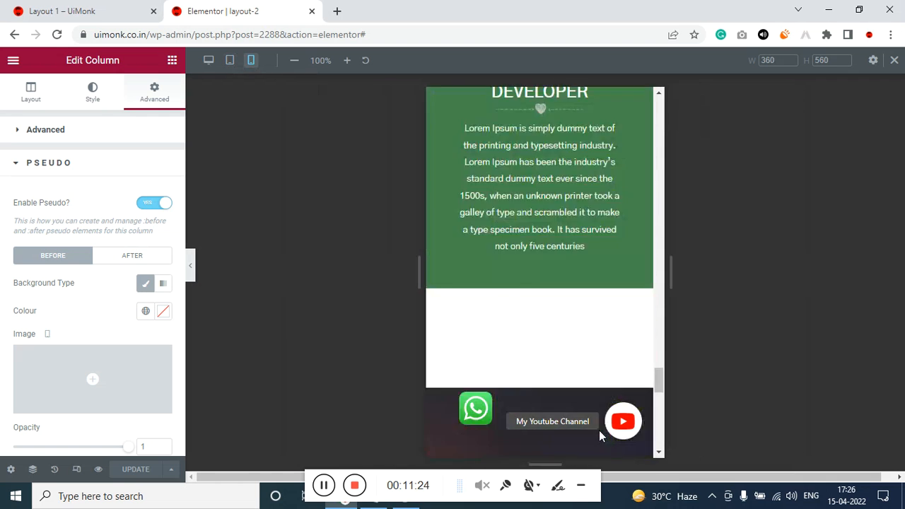
scroll(599, 429, "up", 2)
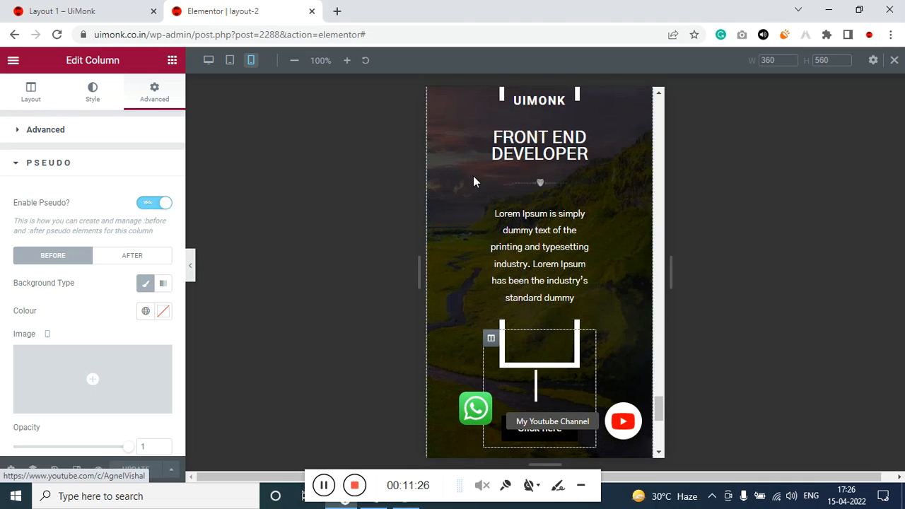
scroll(493, 193, "up", 1)
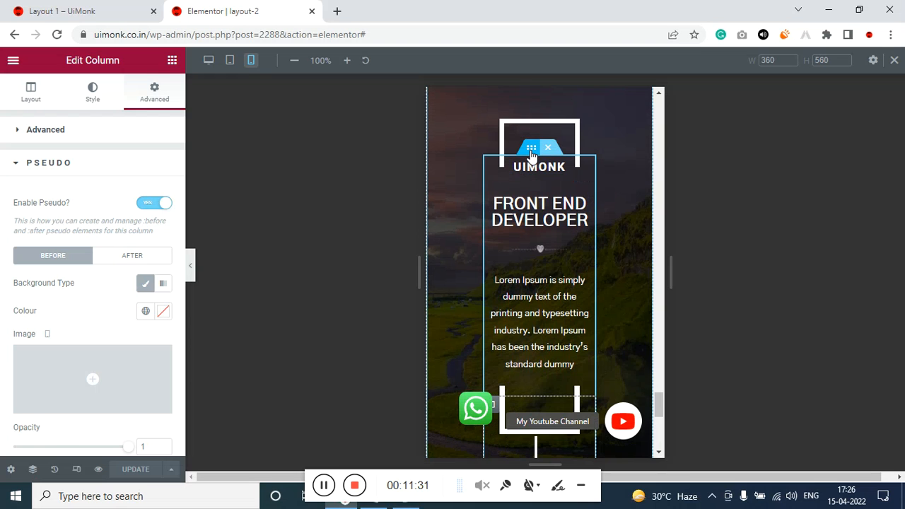
left_click(531, 148)
scroll(71, 361, "down", 2)
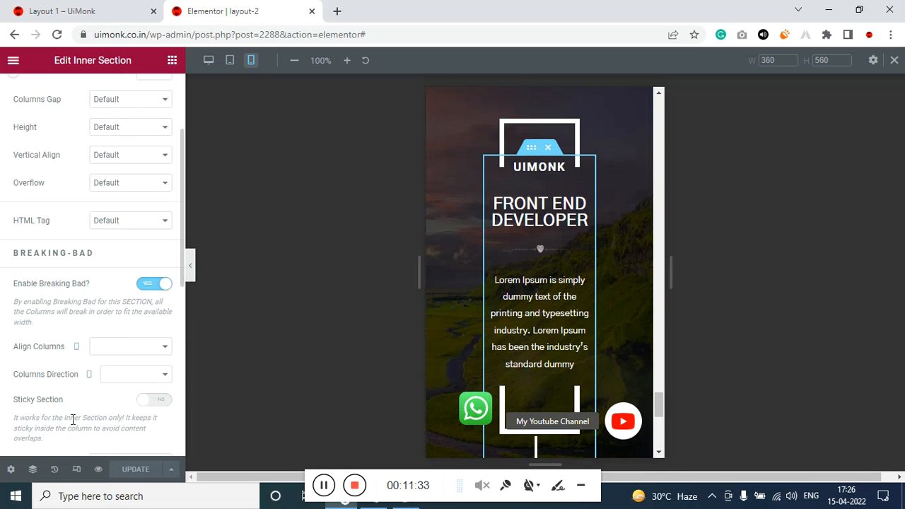
scroll(64, 417, "down", 2)
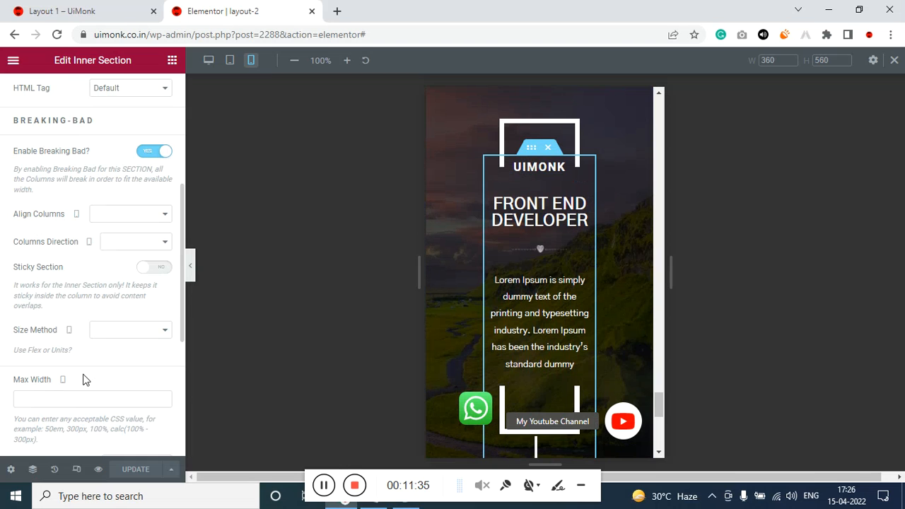
scroll(96, 374, "down", 2)
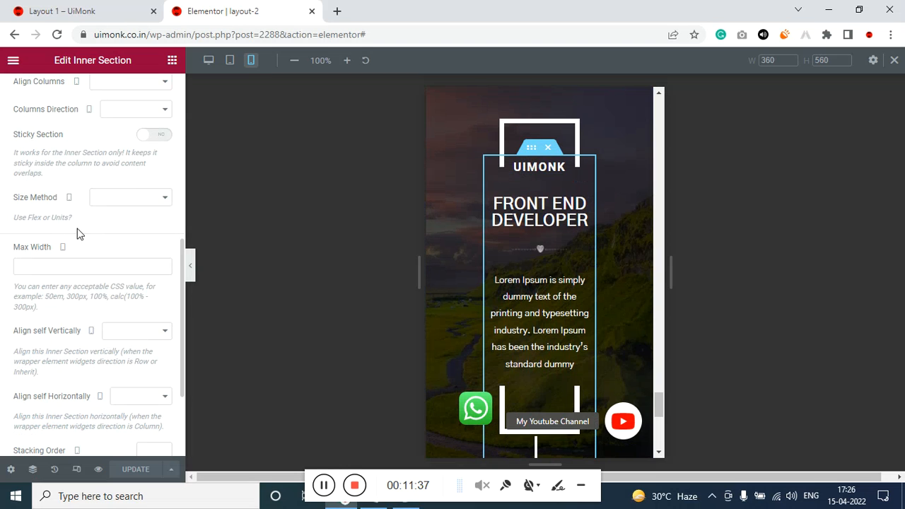
left_click(108, 198)
left_click(84, 248)
left_click(59, 267)
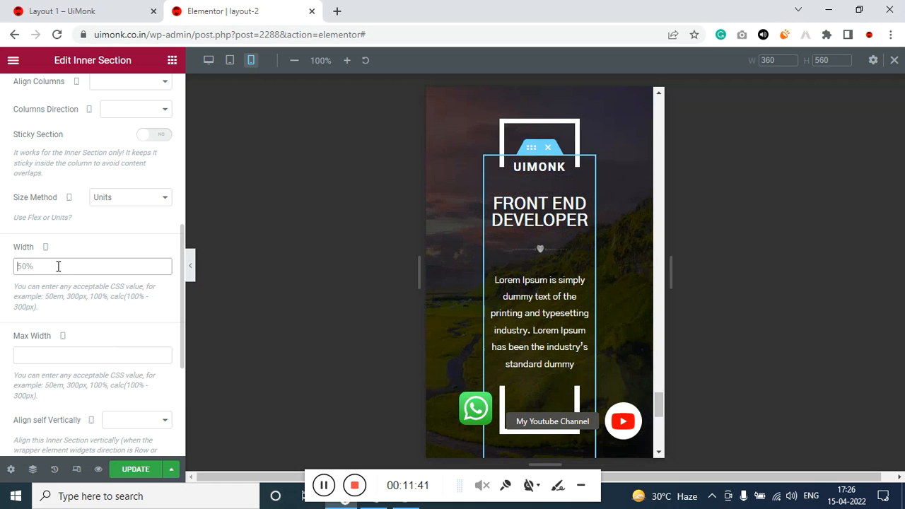
type("80%")
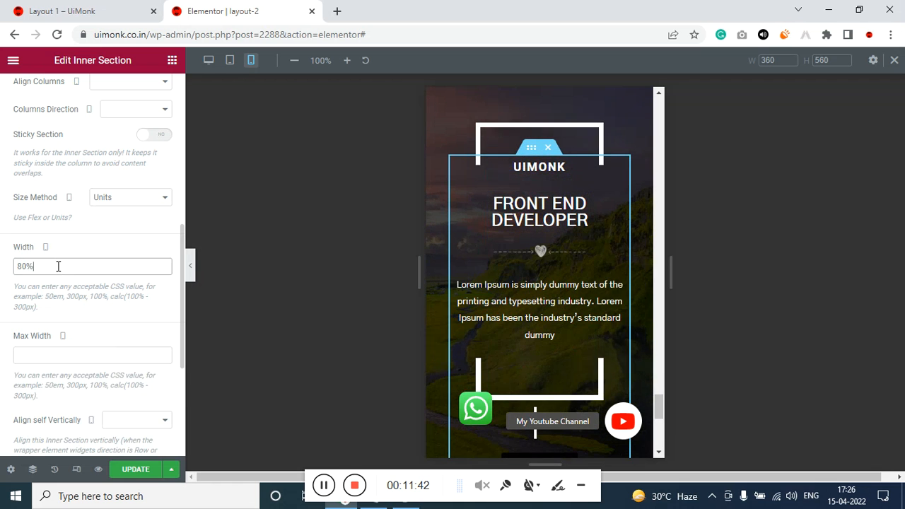
- Examine the heading, text, border brackets, vertical line and button of the section in the mobile preview
scroll(565, 295, "down", 2)
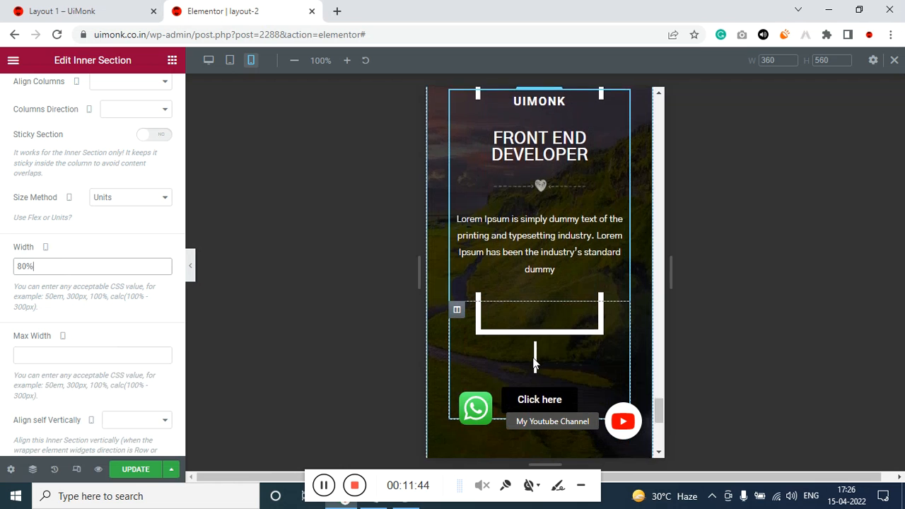
scroll(529, 393, "up", 5)
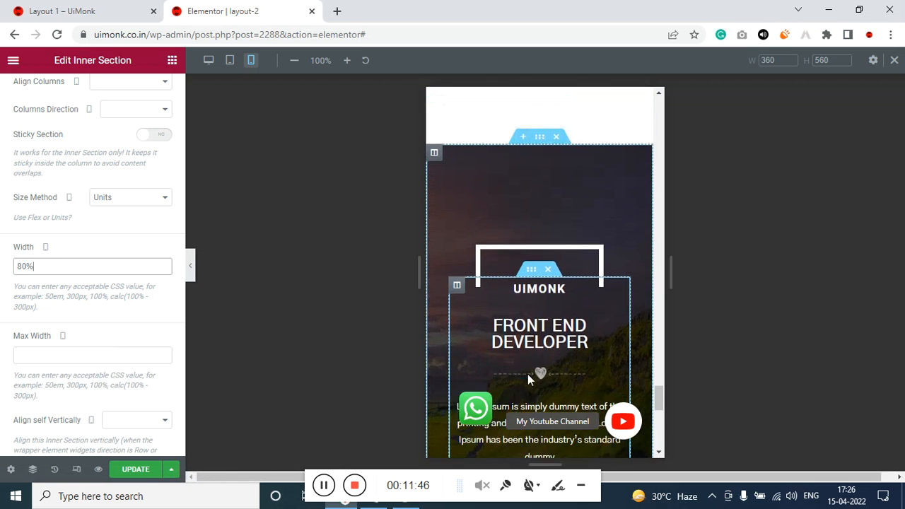
scroll(529, 380, "down", 5)
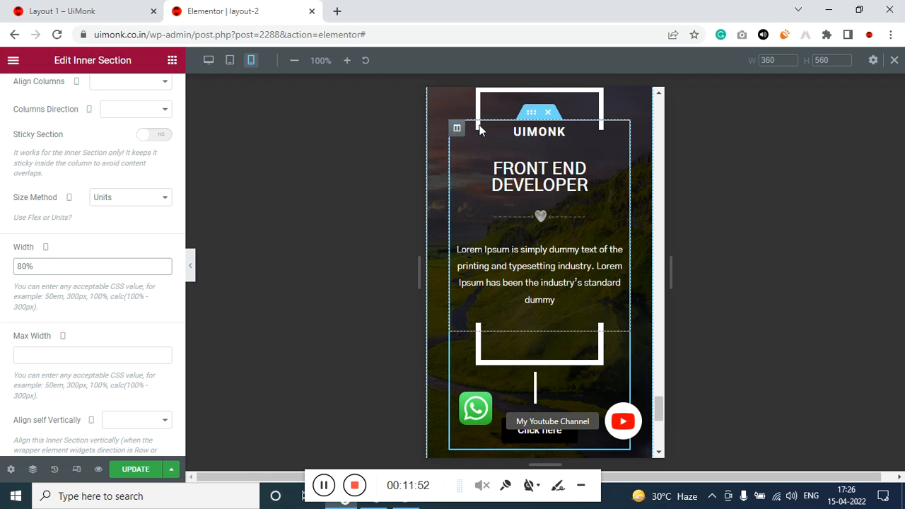
scroll(513, 349, "down", 1)
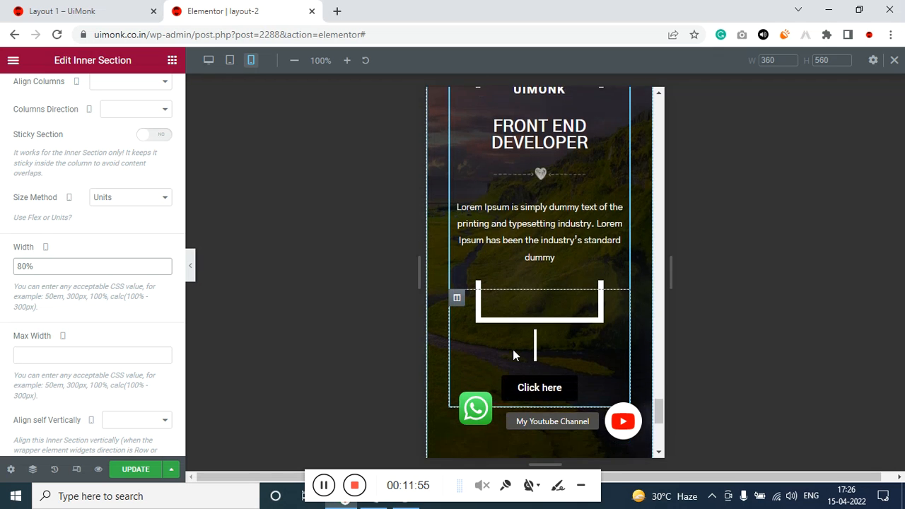
scroll(513, 349, "up", 1)
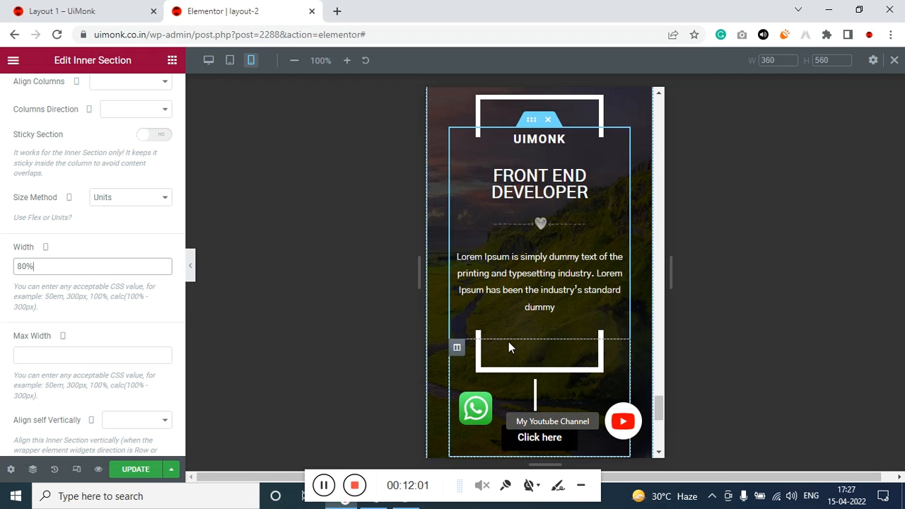
scroll(508, 328, "up", 3)
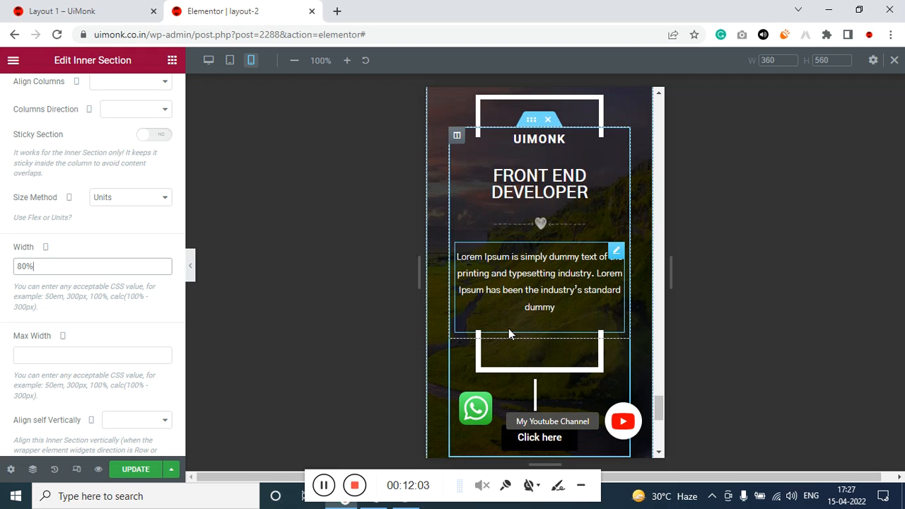
scroll(498, 332, "down", 4)
scroll(499, 334, "down", 1)
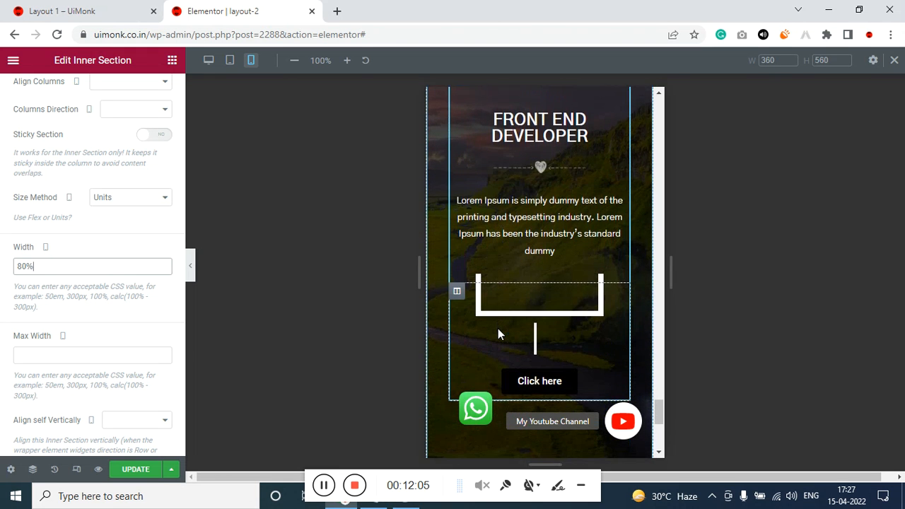